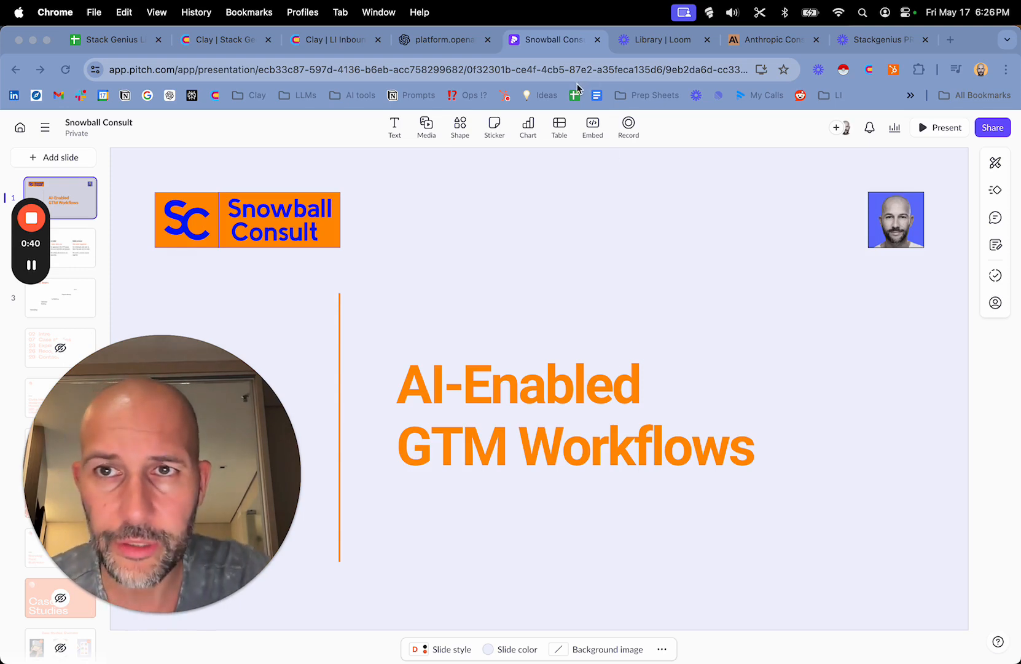
- Switch to the Clay Interview Company List table and examine its columns from the company details to the Google Sheets row lookup
click(227, 39)
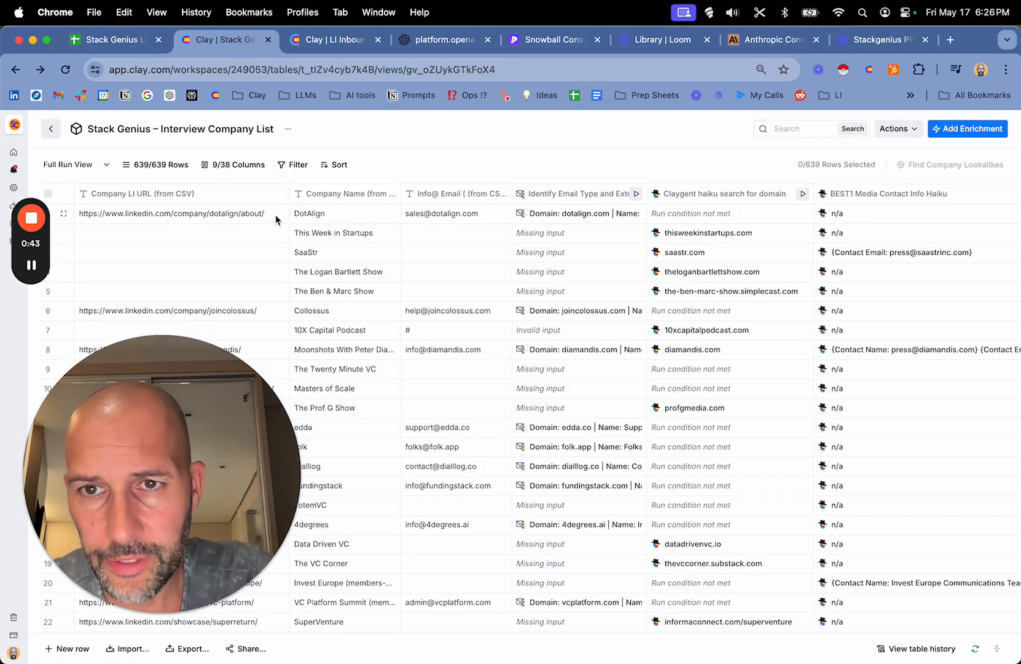
drag(275, 219, 464, 332)
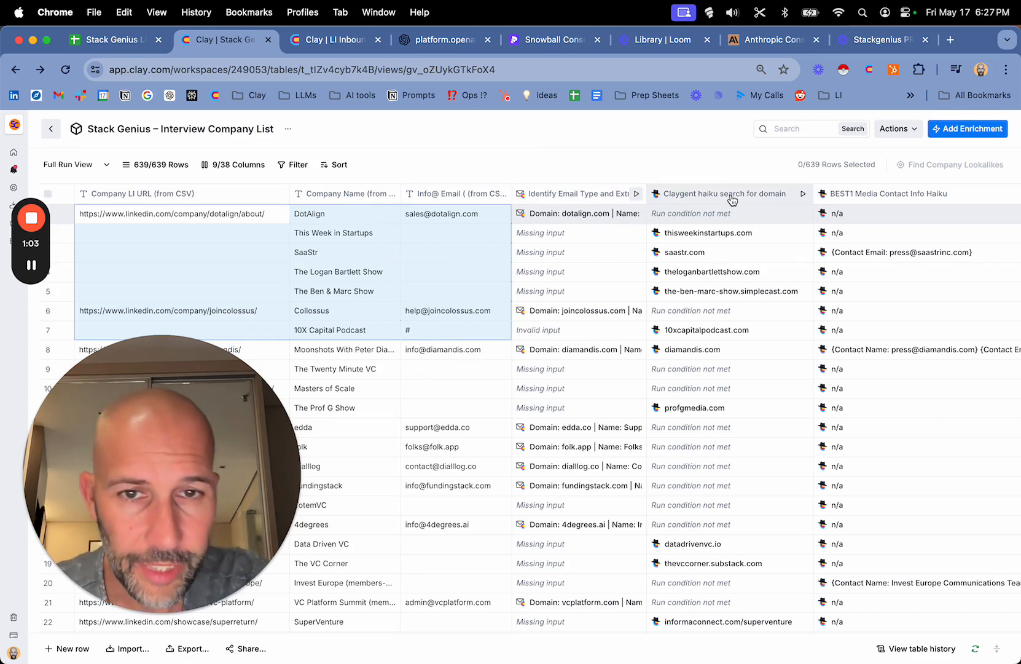
scroll(732, 200, right, 3)
scroll(732, 197, right, 2)
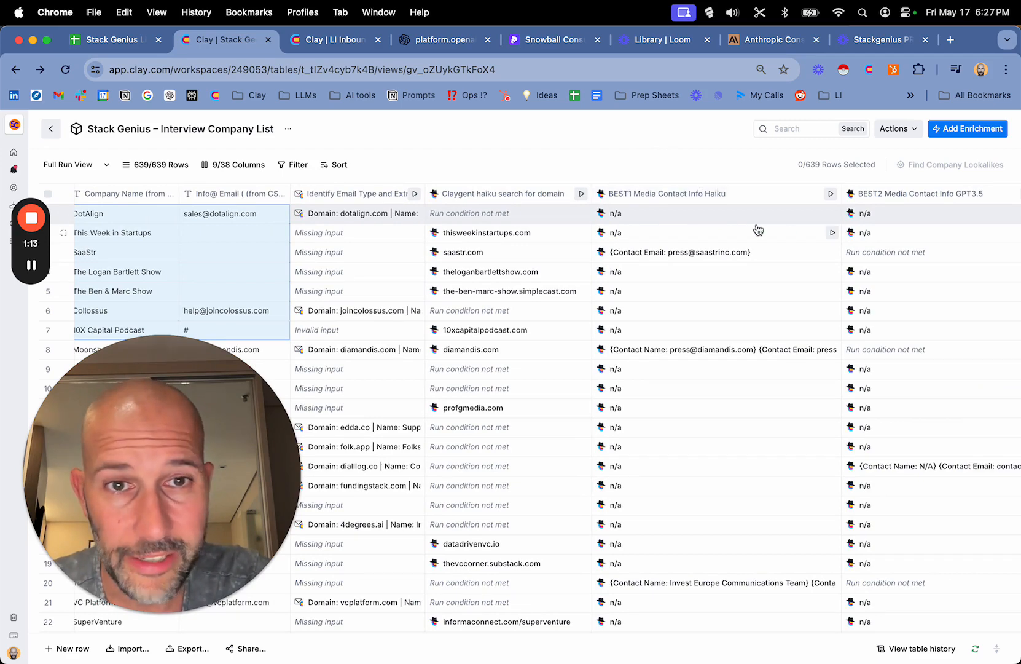
scroll(759, 228, right, 1)
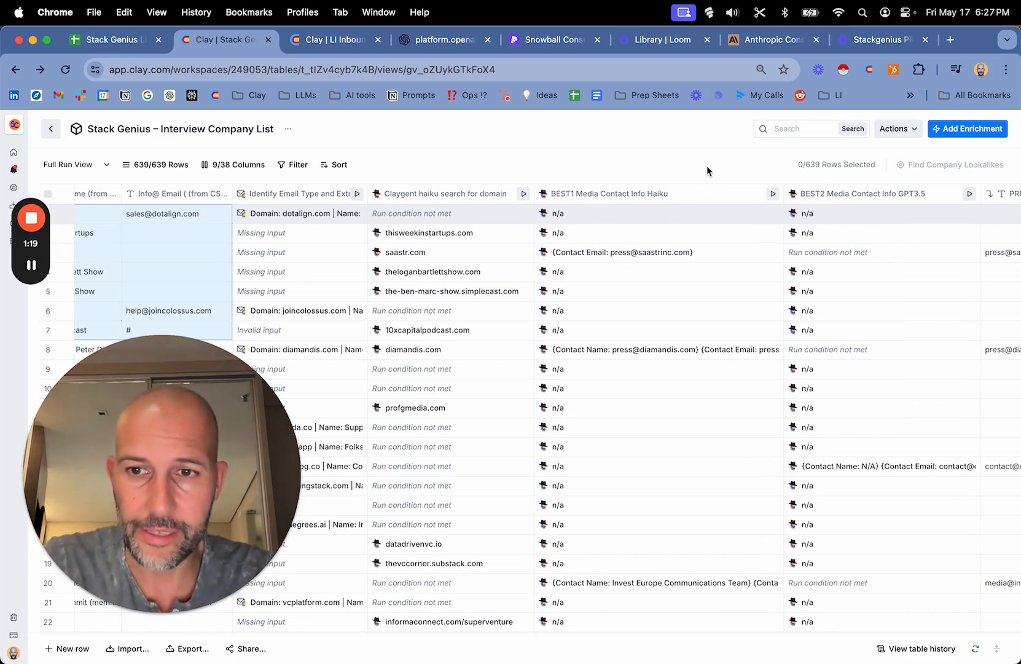
scroll(753, 239, right, 2)
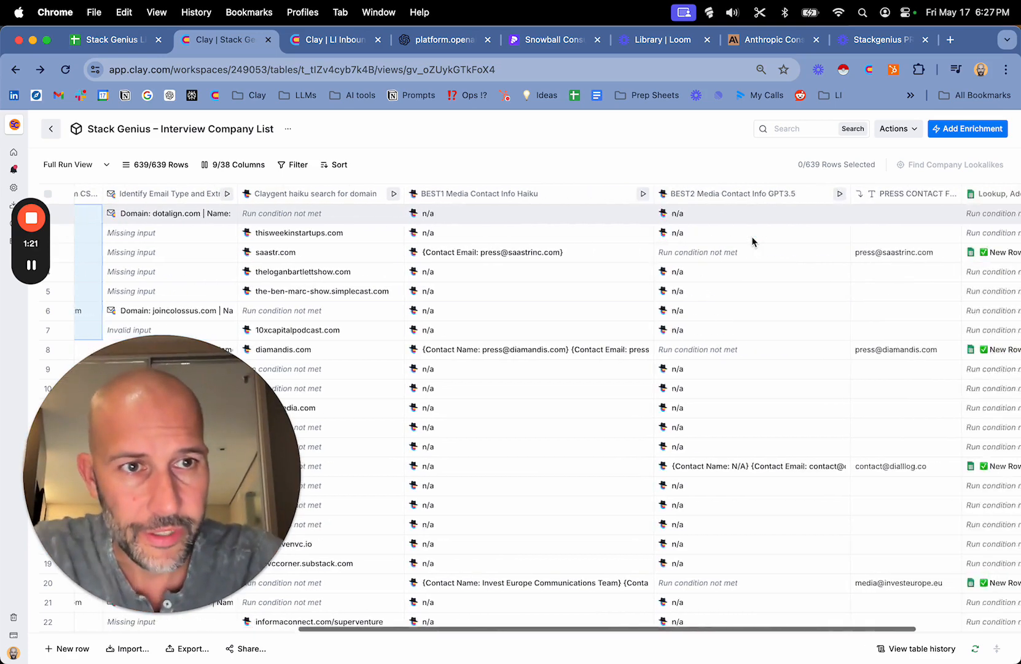
scroll(753, 241, right, 3)
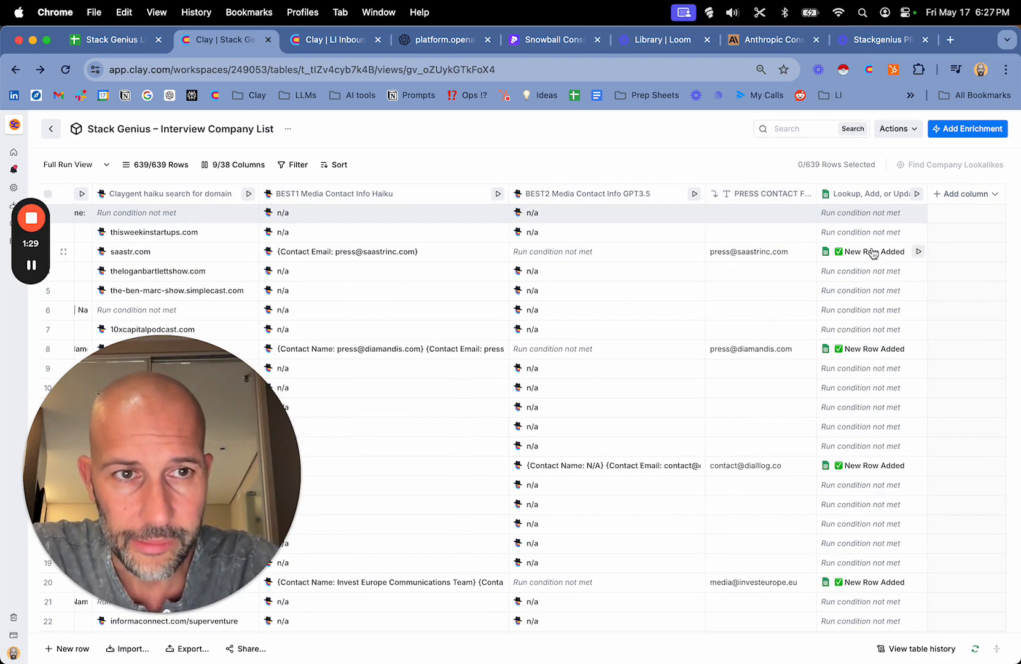
- Switch to the Stack Genius List spreadsheet and look through the domains and emails on the PR Emails sheet
click(103, 41)
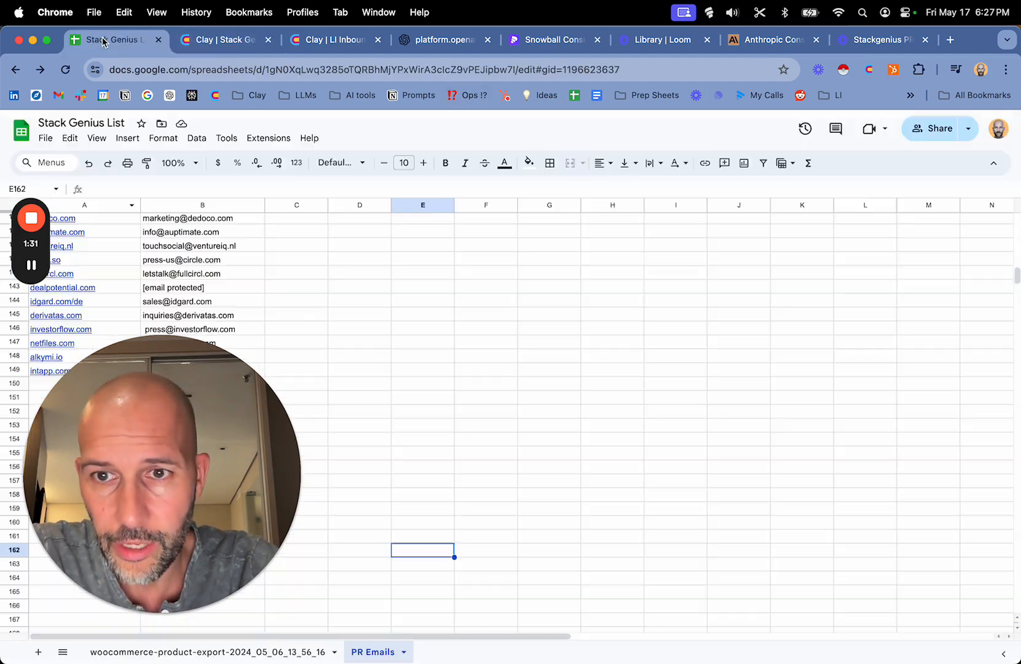
drag(274, 462, 972, 444)
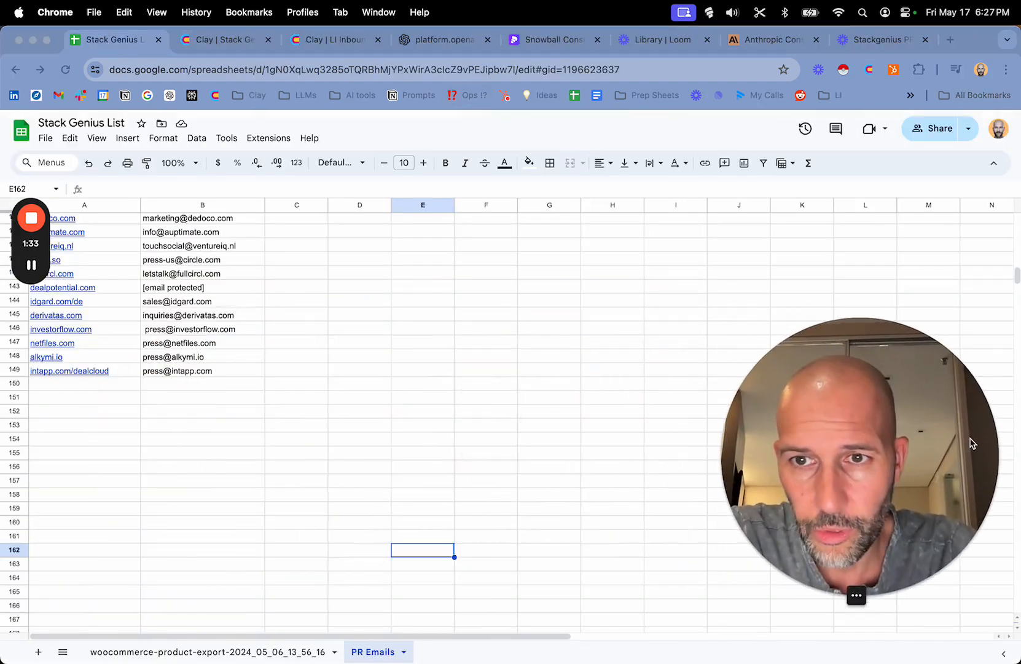
scroll(459, 462, up, 20)
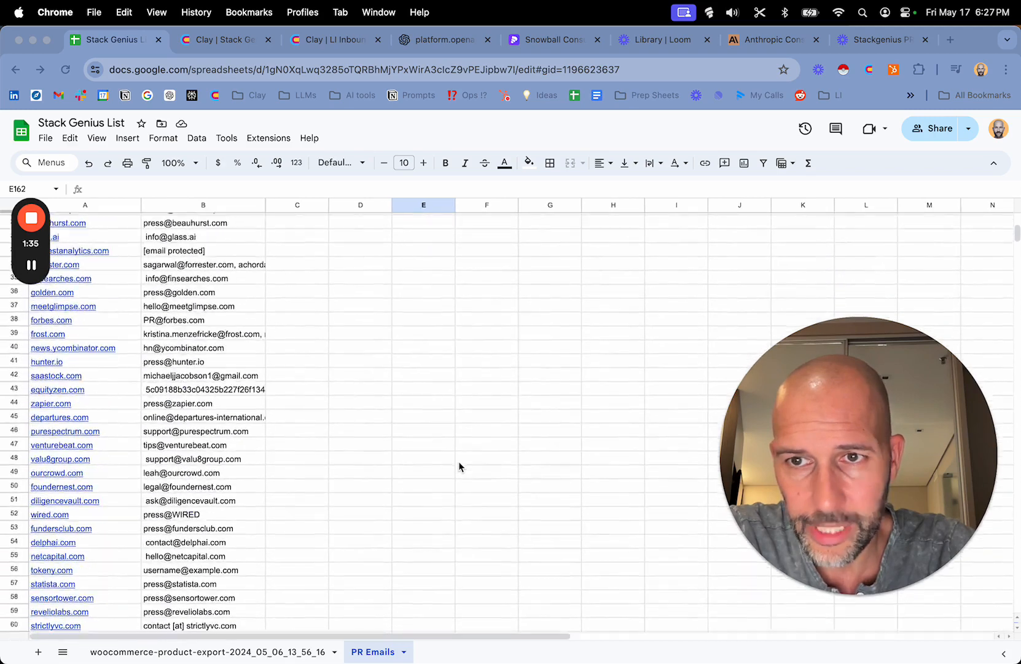
scroll(459, 462, up, 3)
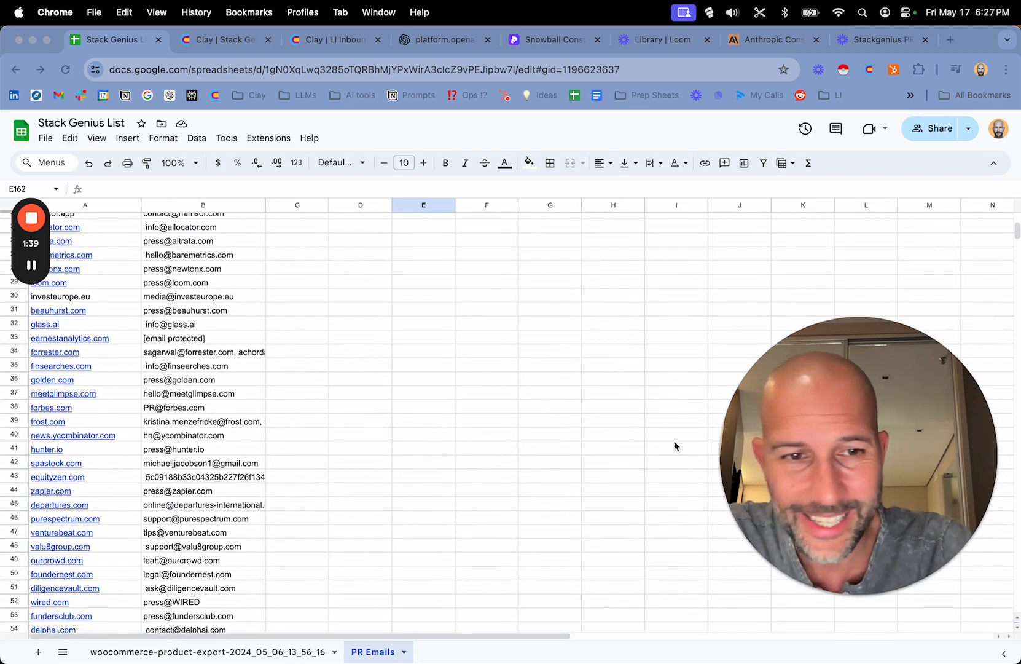
drag(854, 409, 164, 427)
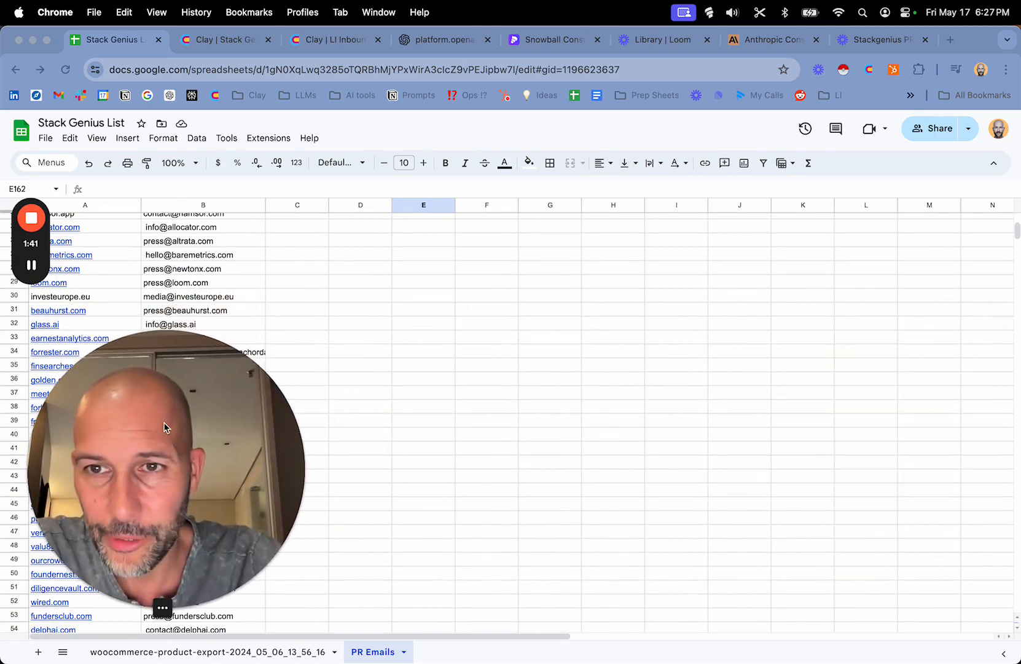
- Return to the Clay Interview Company List and look at the column that identifies the email type
click(214, 37)
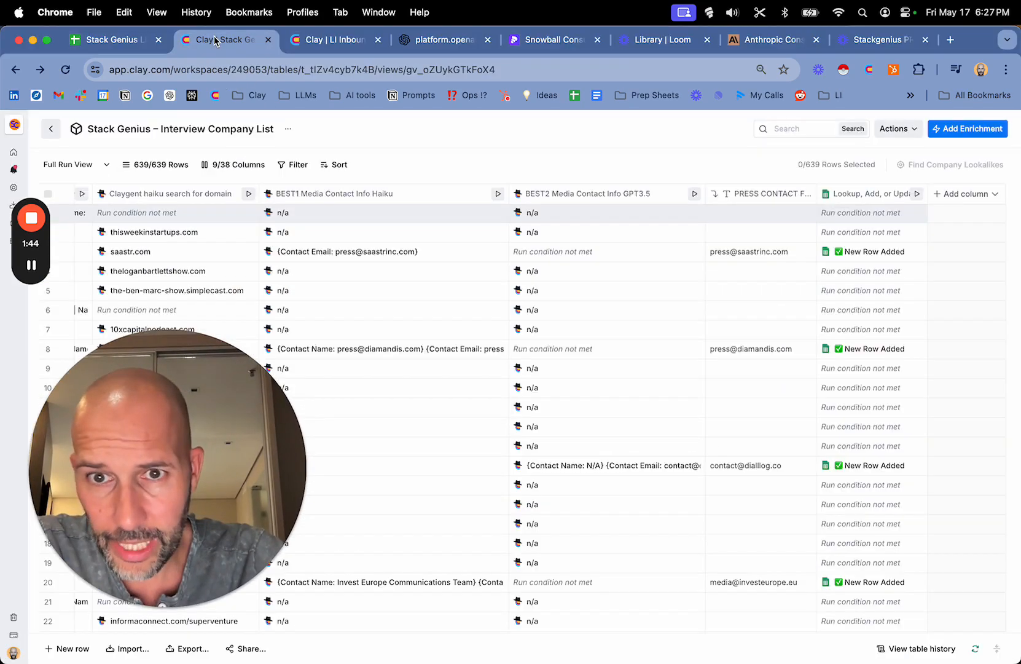
scroll(419, 233, left, 10)
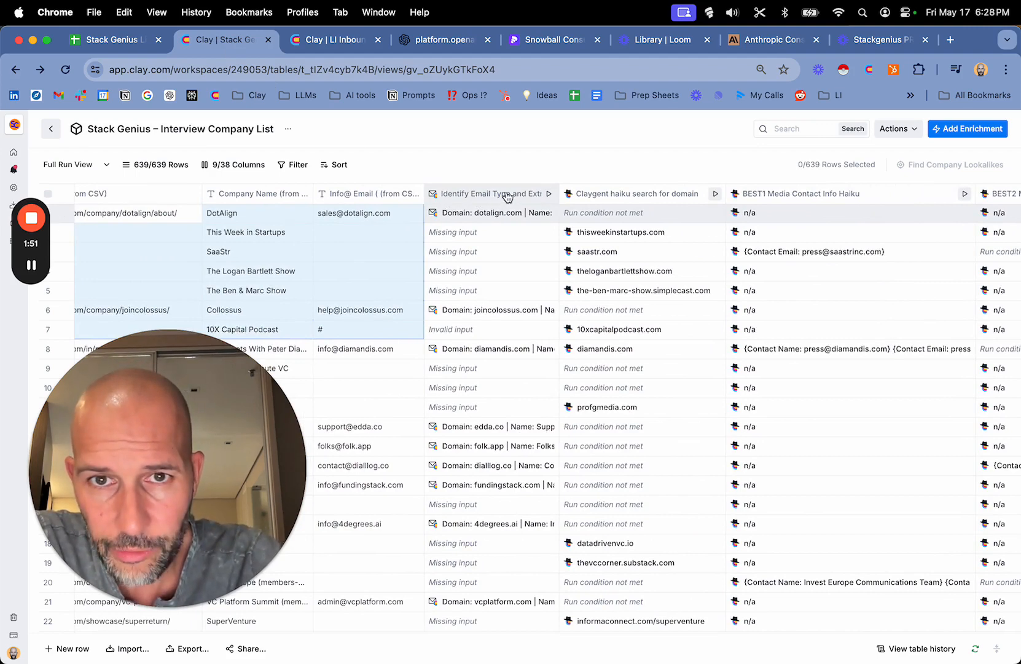
click(507, 196)
click(559, 136)
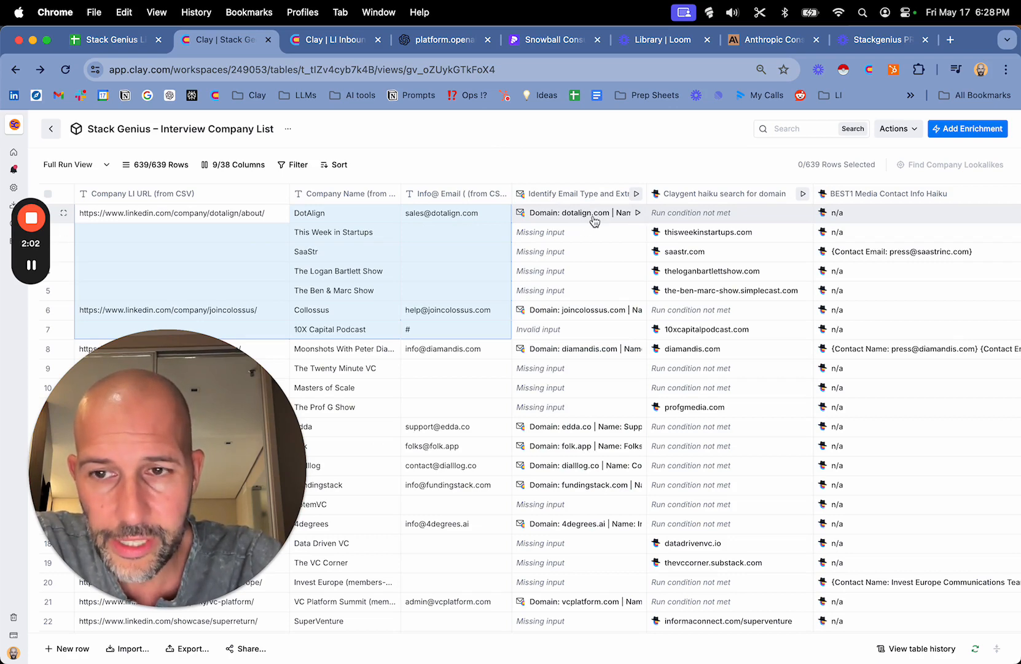
- Insert a formula column before the Identify Email Type and Extract Company Domain from Email column
click(563, 196)
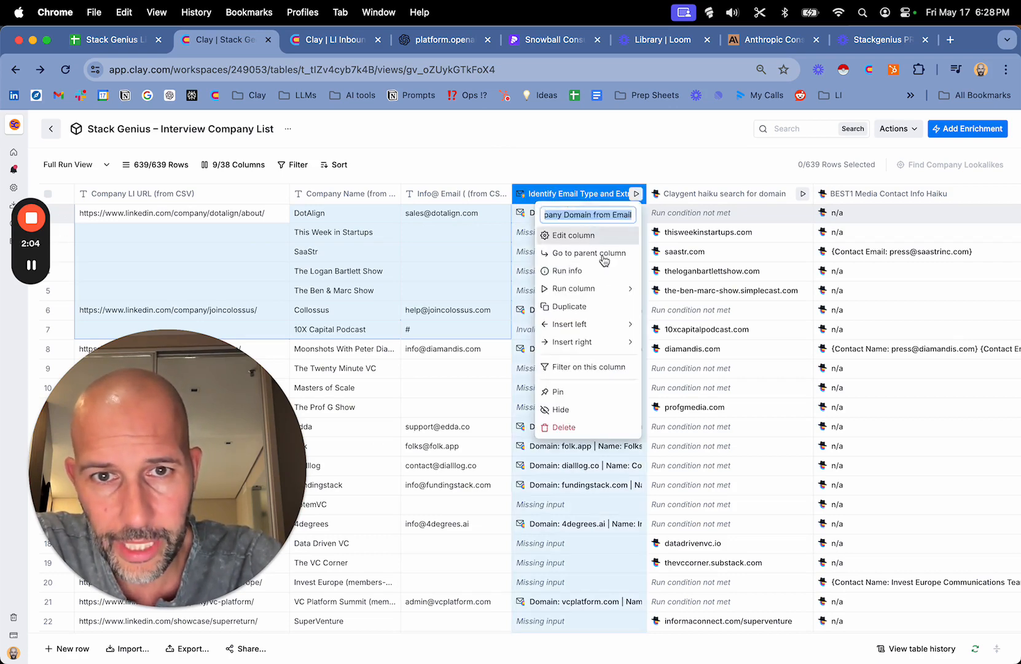
mouse_move(594, 324)
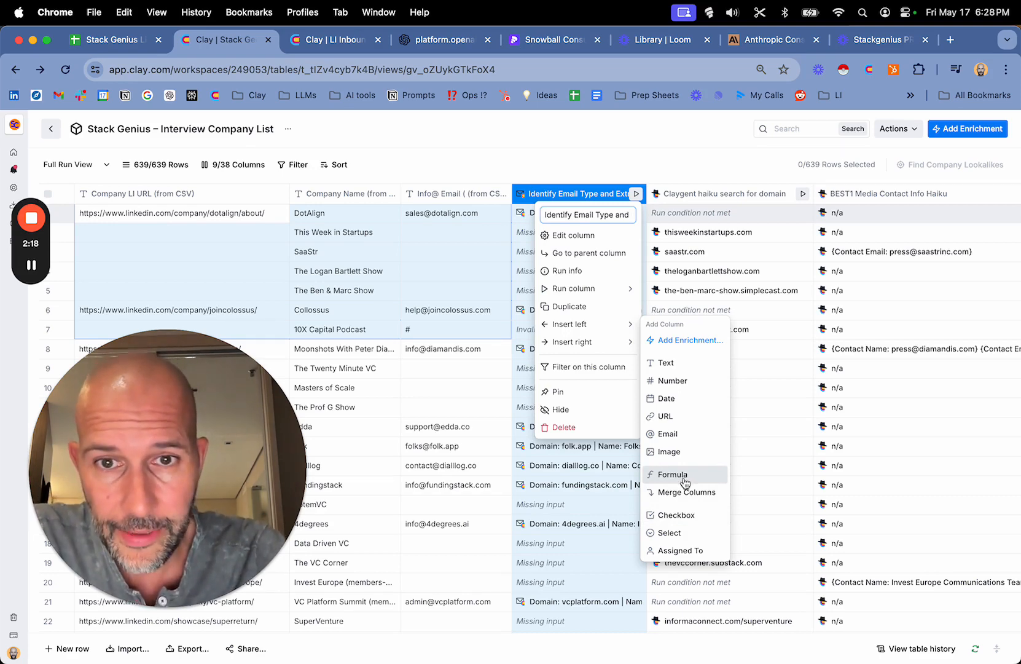
click(684, 480)
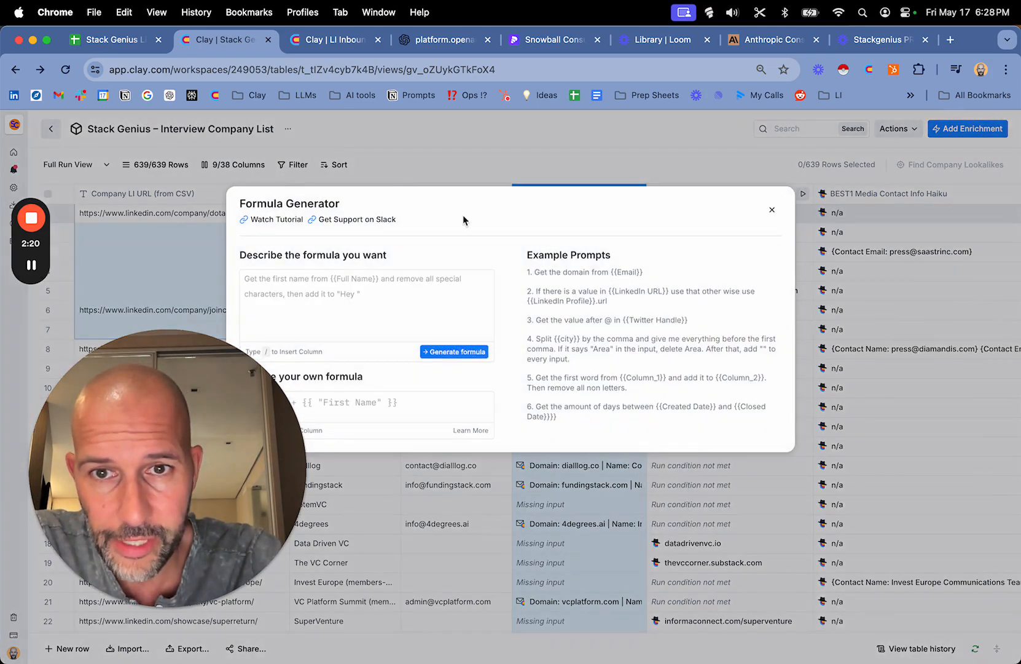
- Generate and save a formula from the prompt "Get Info@ Email ( (from CSV) and extract the part that comes after the @"
click(427, 290)
text(G)
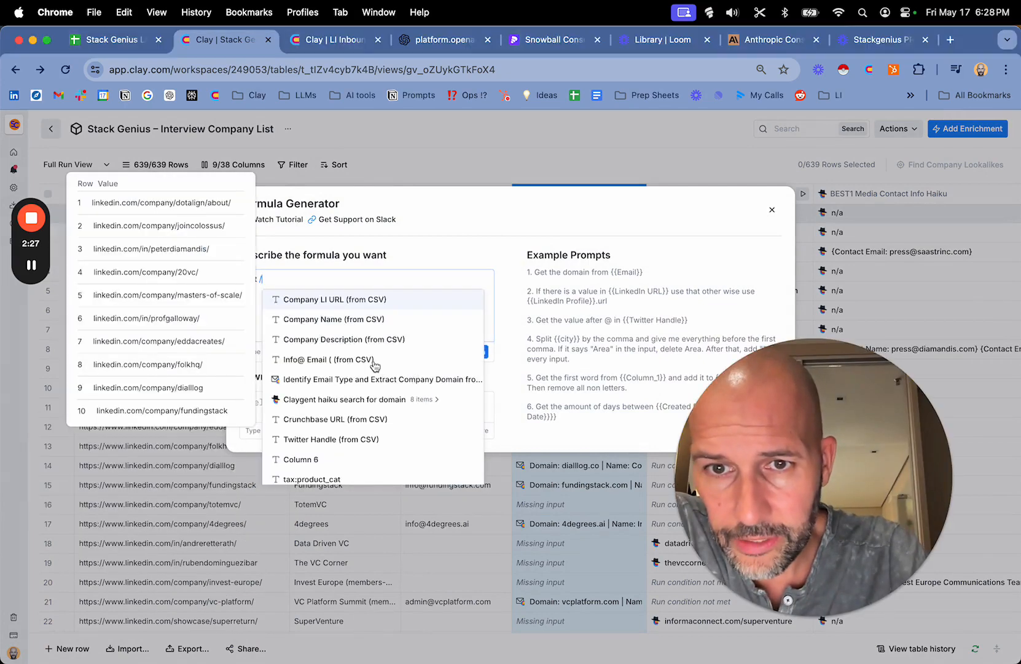
click(371, 360)
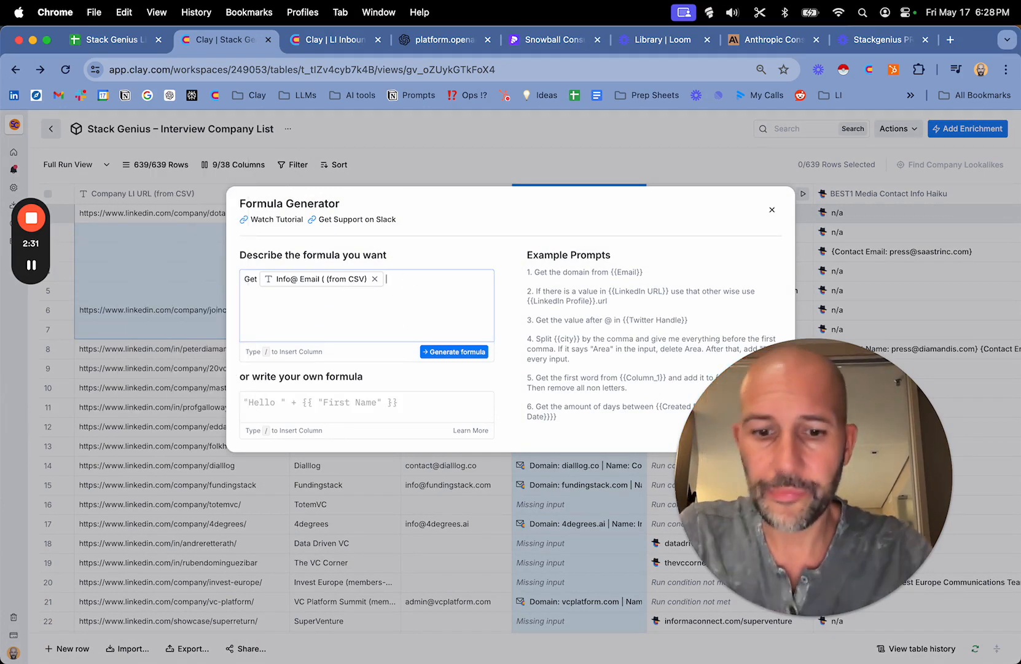
text(and extra)
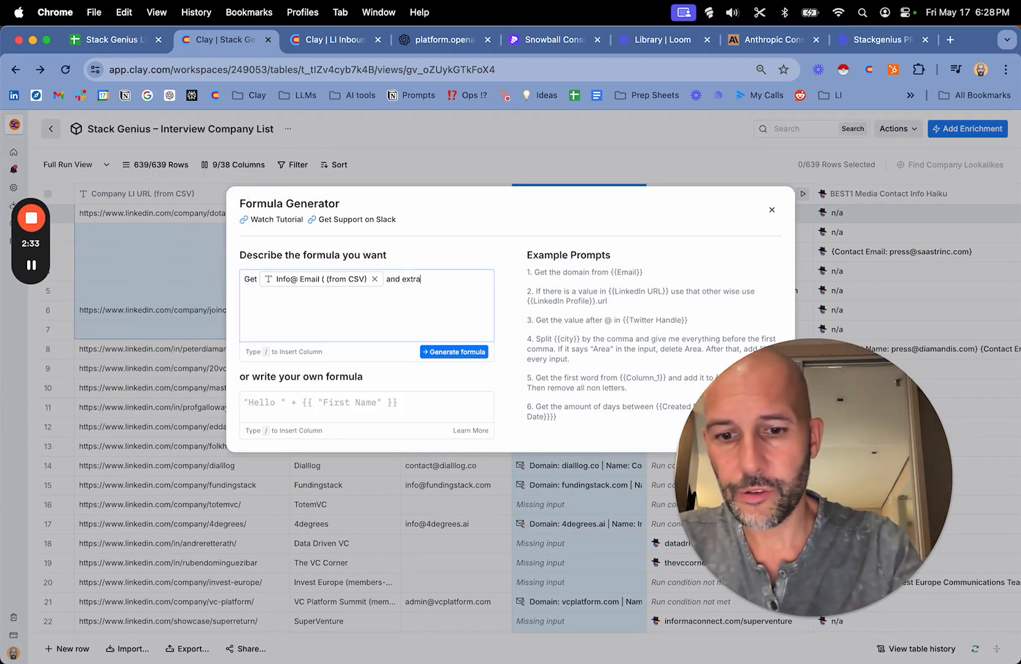
text(ct the part )
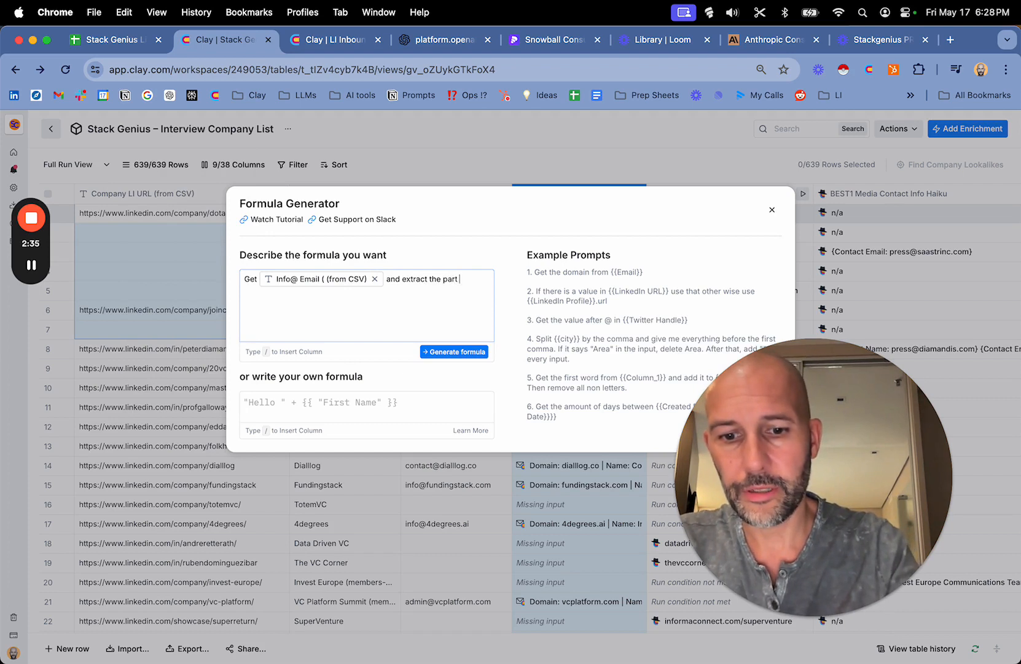
text(that come)
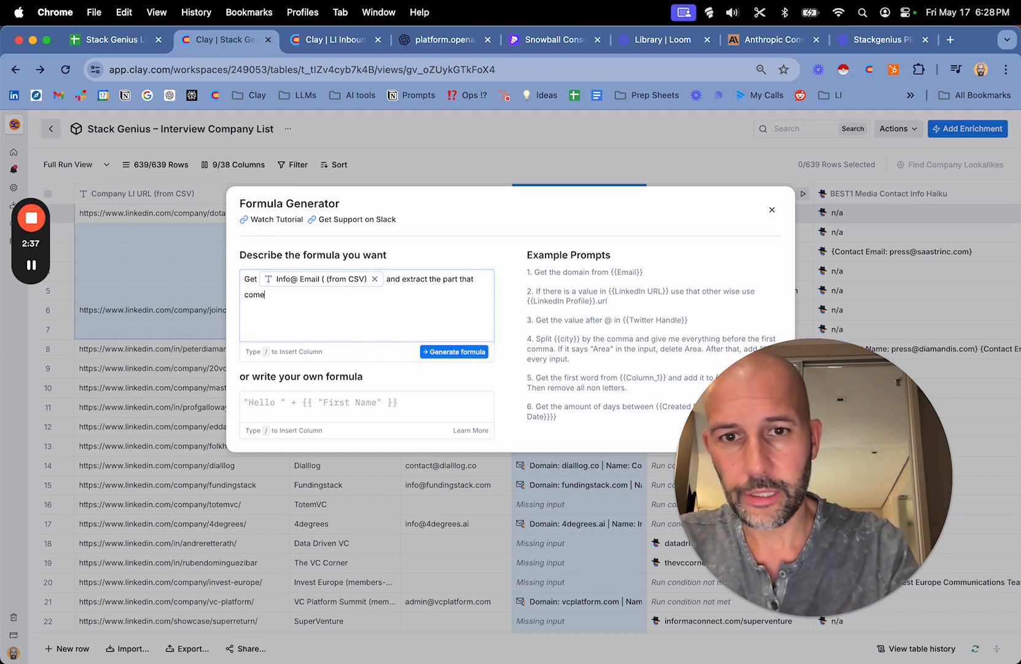
text(s after)
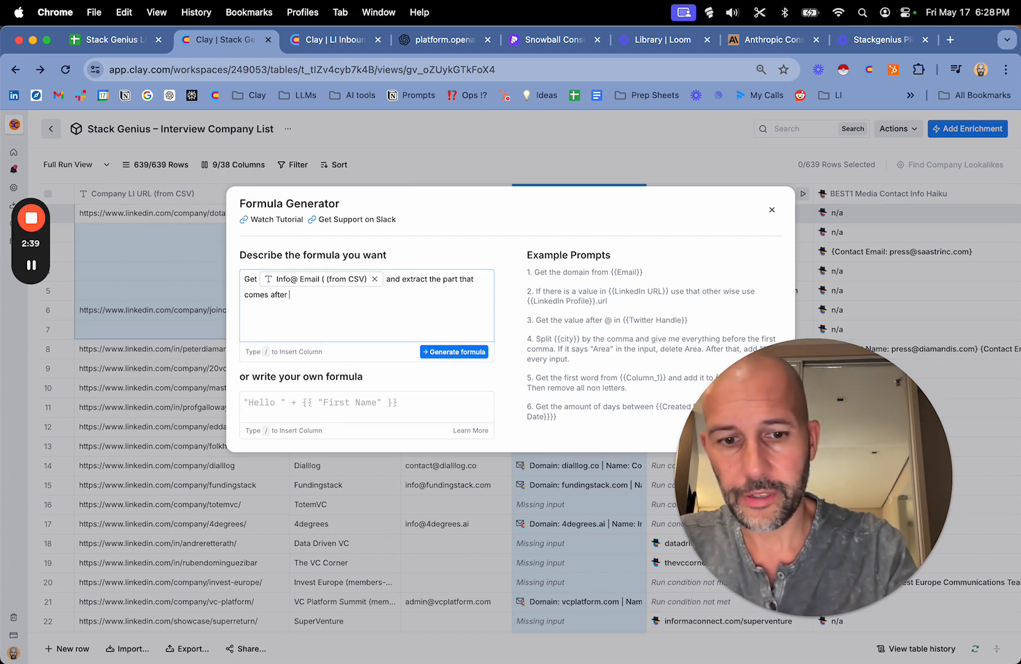
text(the @)
click(458, 351)
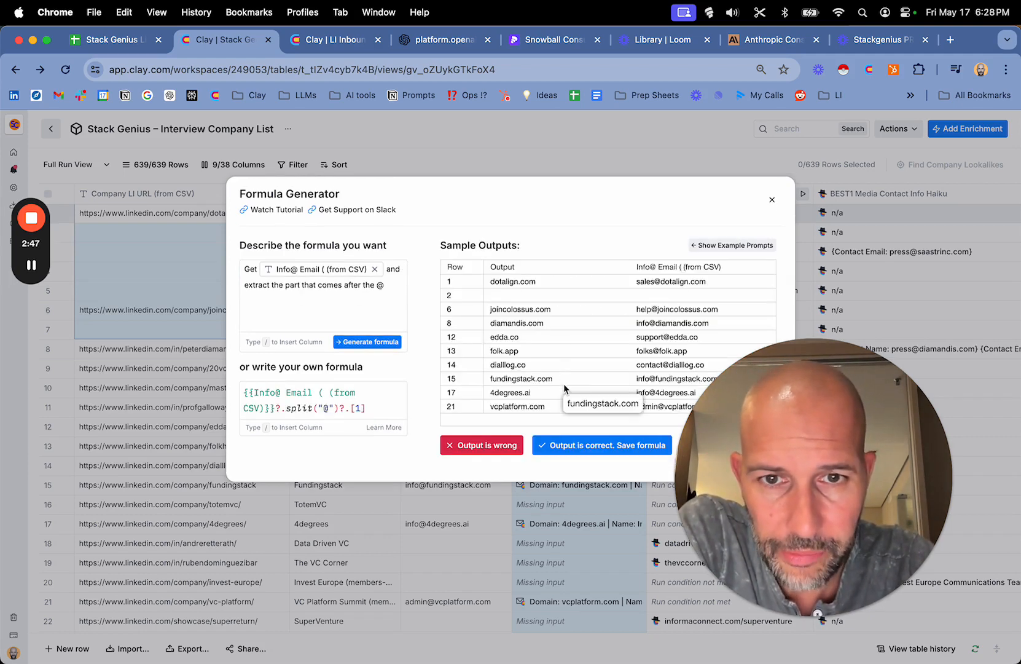
click(599, 448)
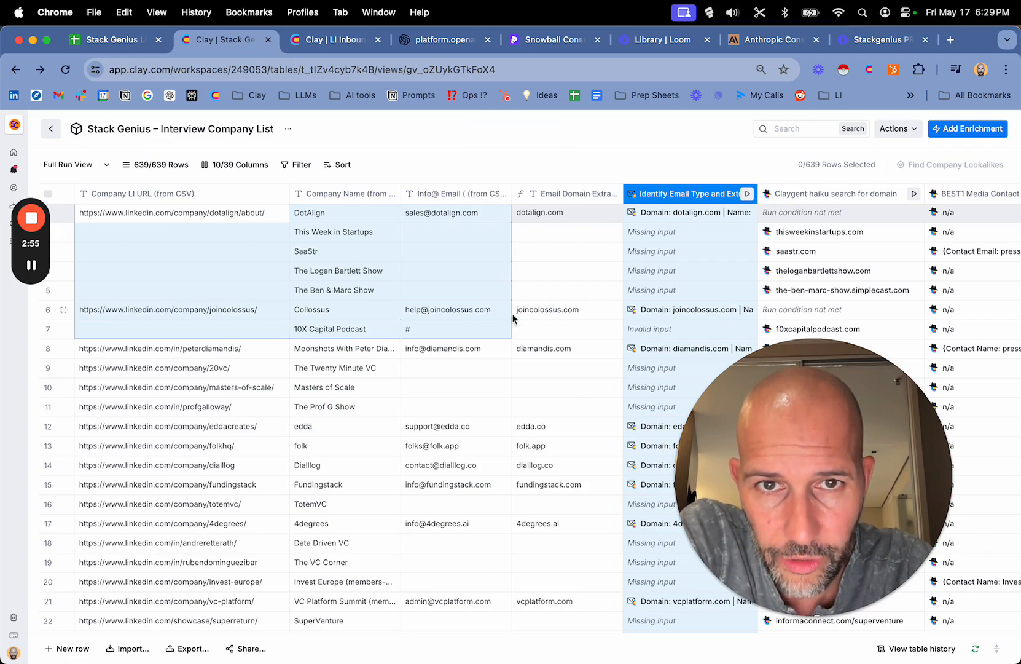
- Delete the Email Domain Extraction formula column
click(582, 196)
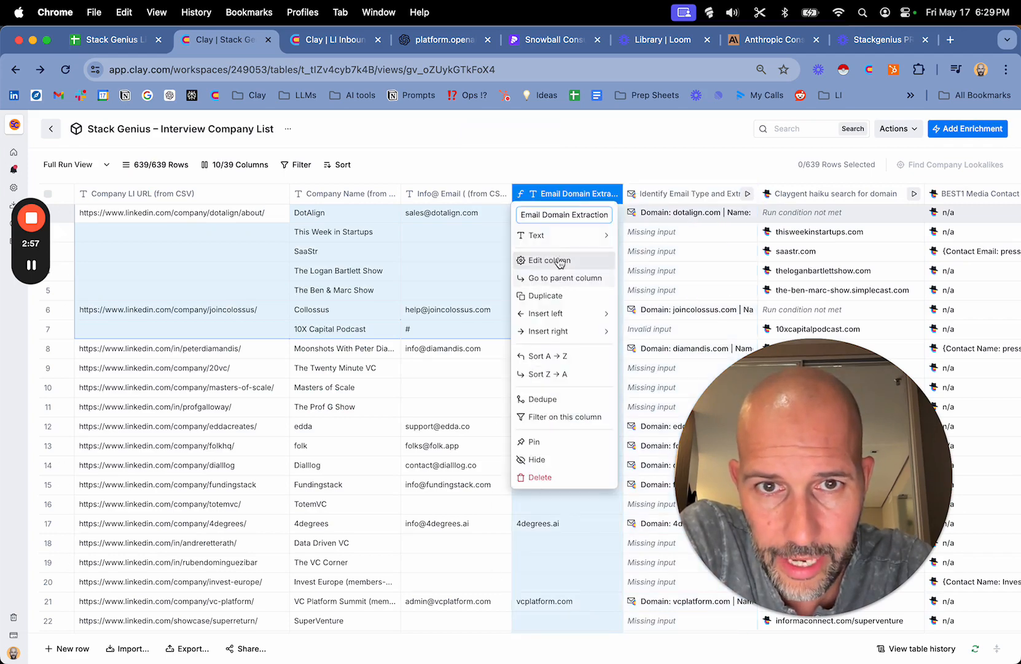
click(546, 474)
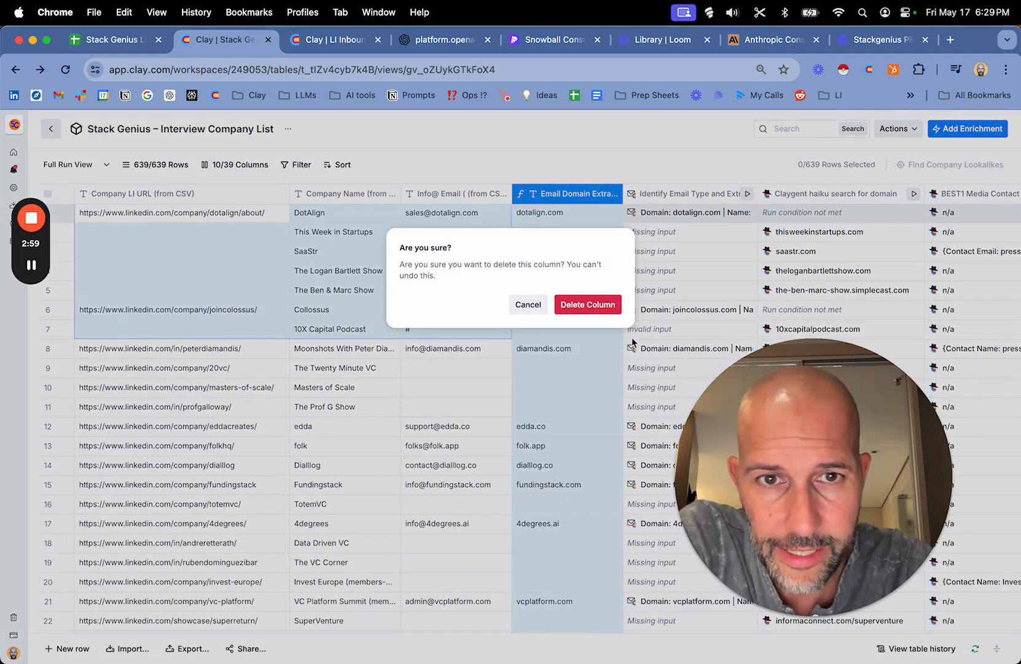
click(609, 308)
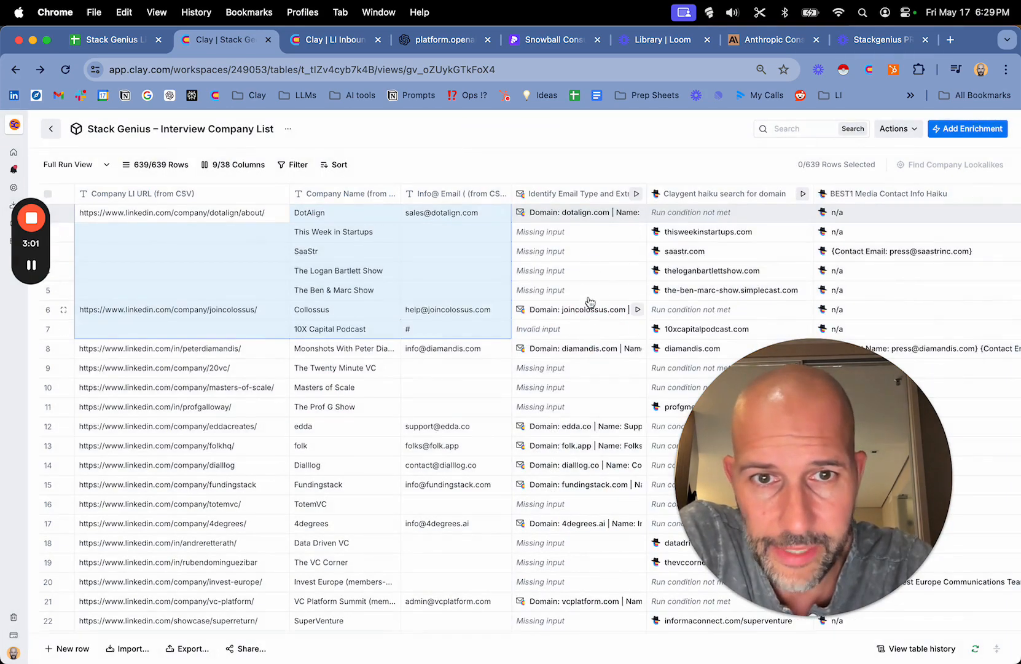
- Read the full name of the Identify Email Type column through to its end, leaving the name as it is
click(594, 195)
click(577, 214)
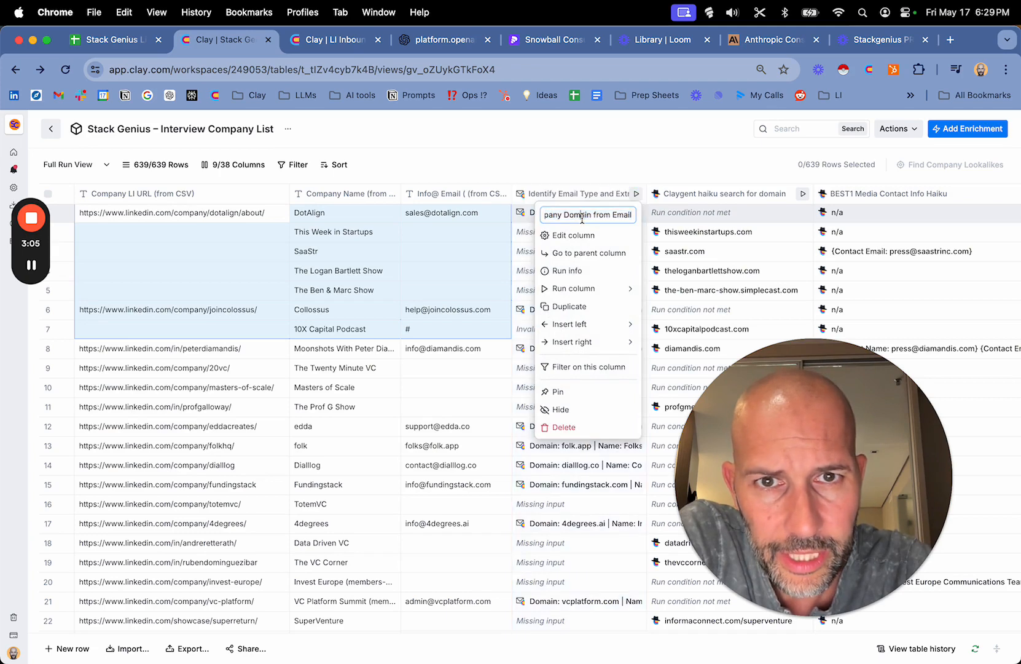
key(alt+Left)
key(alt+Left)
key(alt+Left)
key(alt+Left)
key(alt+Left)
key(alt+Left)
key(alt+Left)
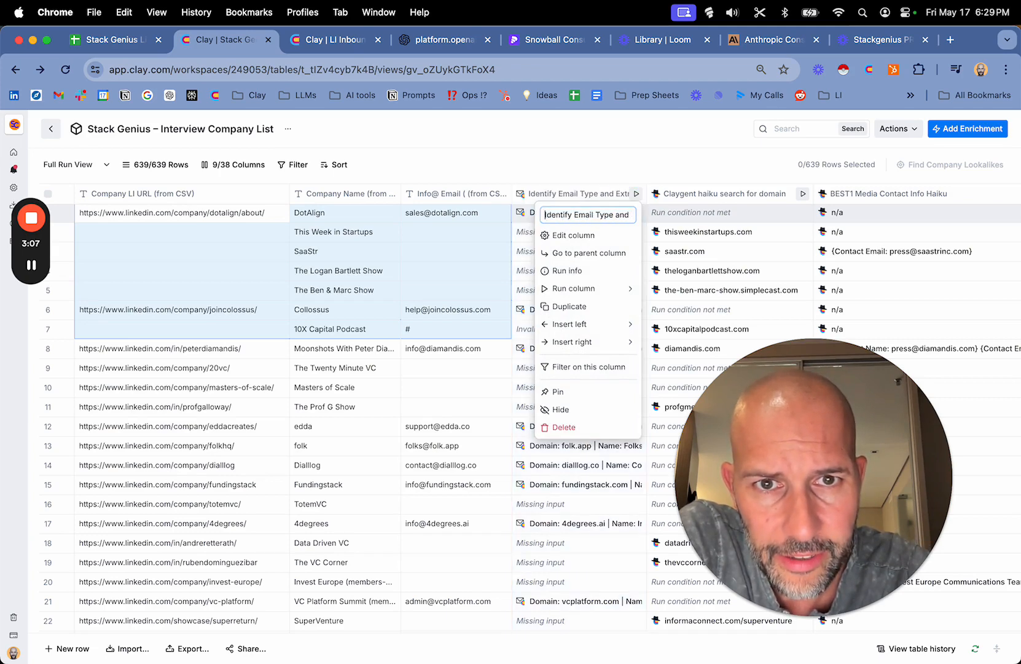
key(Right)
key(Right)
key(Right)
key(Right)
key(Right)
key(Right)
key(Right)
key(Right)
key(Right)
key(Right)
key(Right)
key(Right)
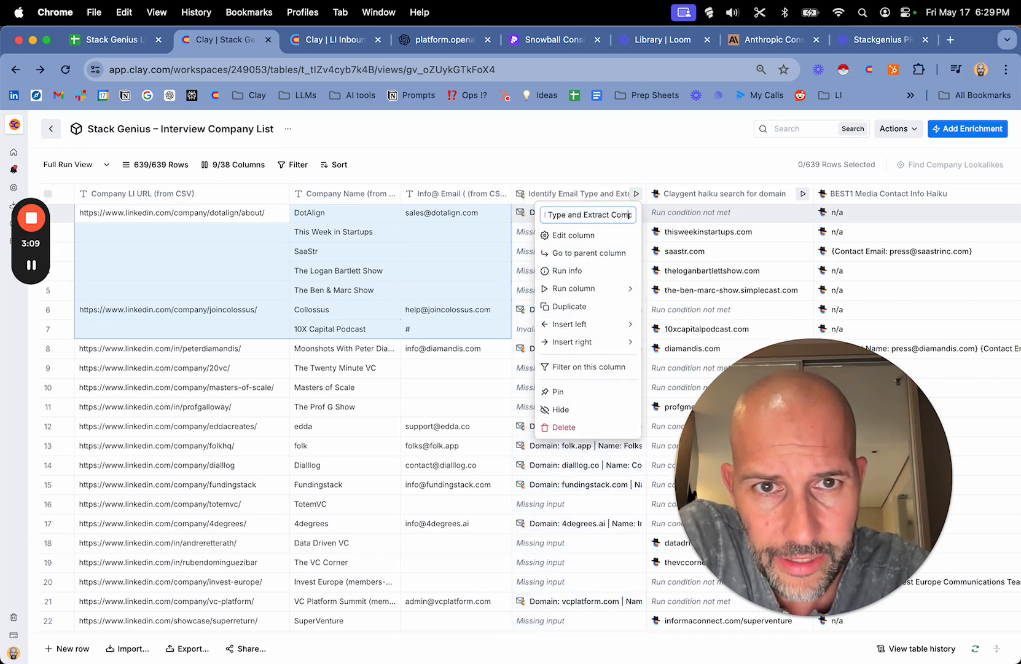
key(Right)
key(Right)
key(Right)
key(Right)
key(Right)
key(Right)
key(Right)
key(Right)
key(Right)
key(Right)
key(Right)
key(Right)
key(Right)
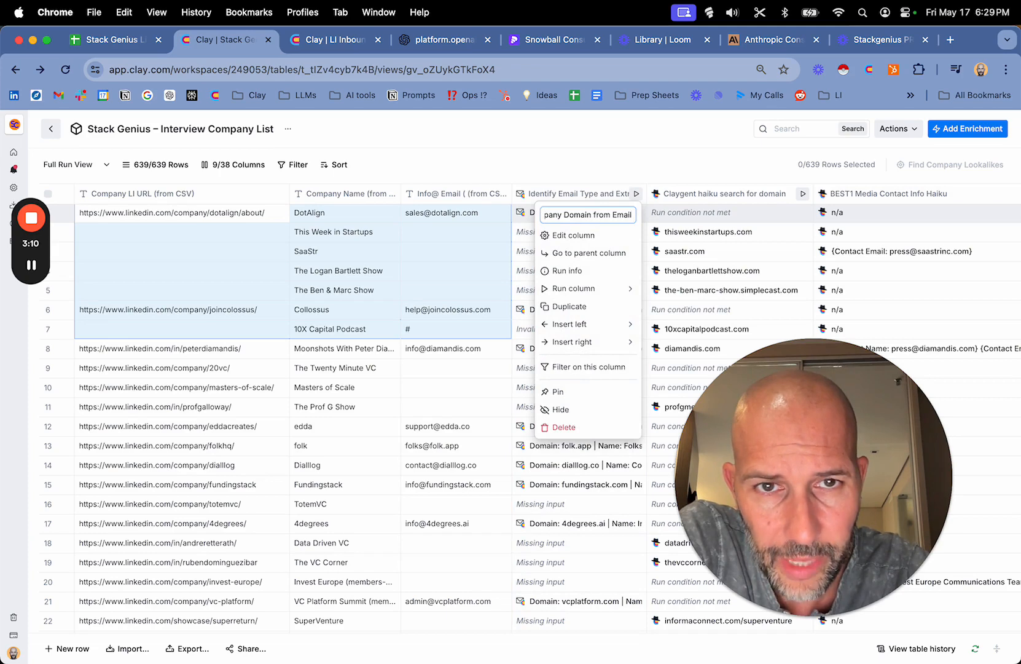
click(564, 144)
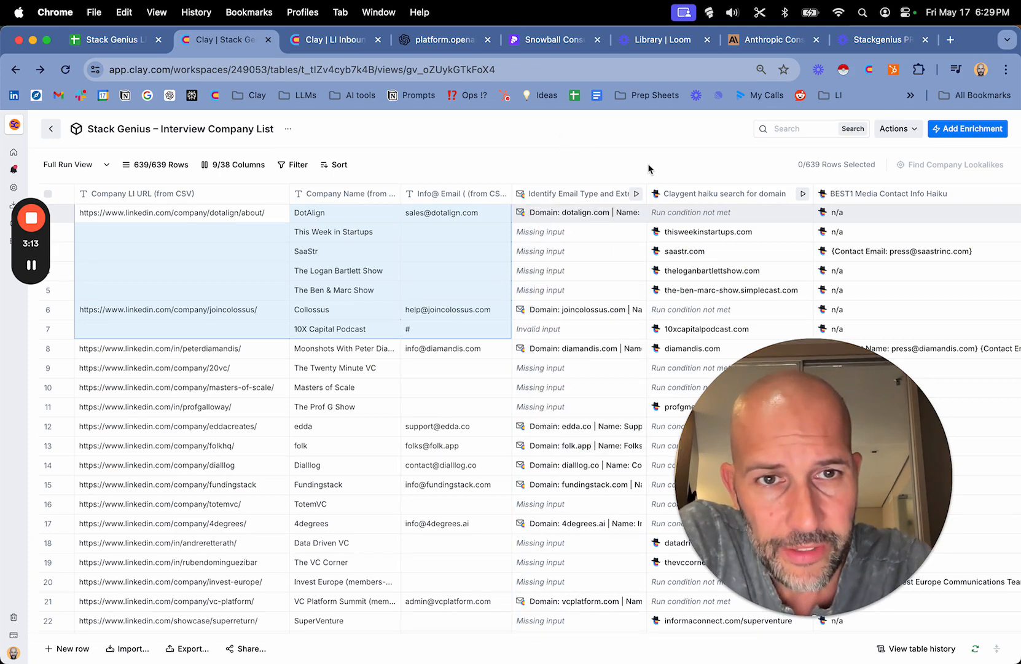
- Review the mission prompt and its Company Name input in the Claygent haiku search for domain column's settings, and close them unsaved
scroll(578, 202, right, 5)
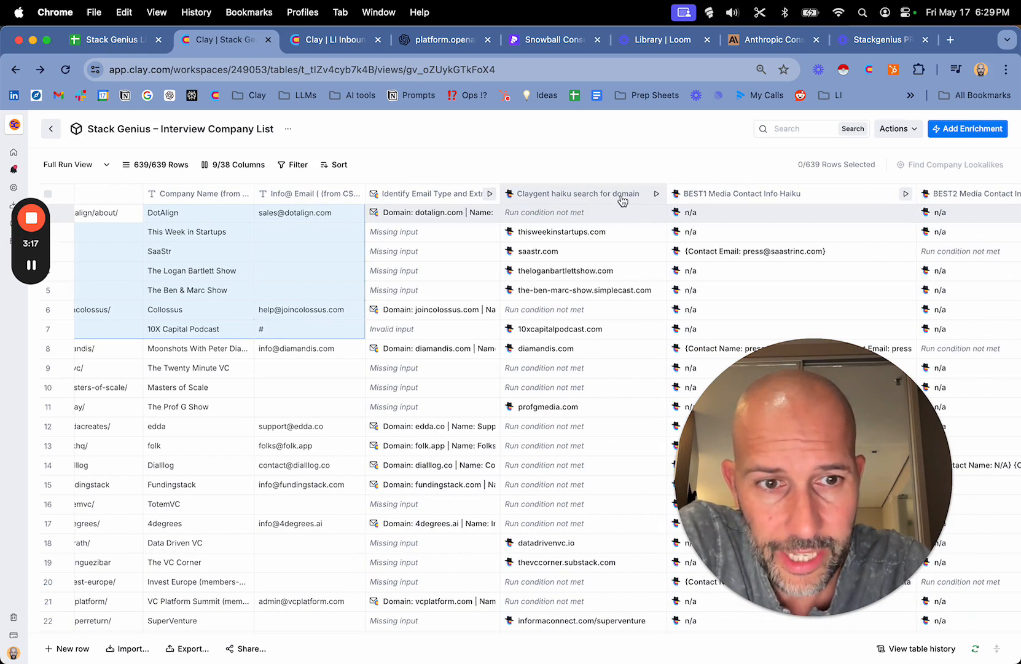
drag(738, 350, 152, 383)
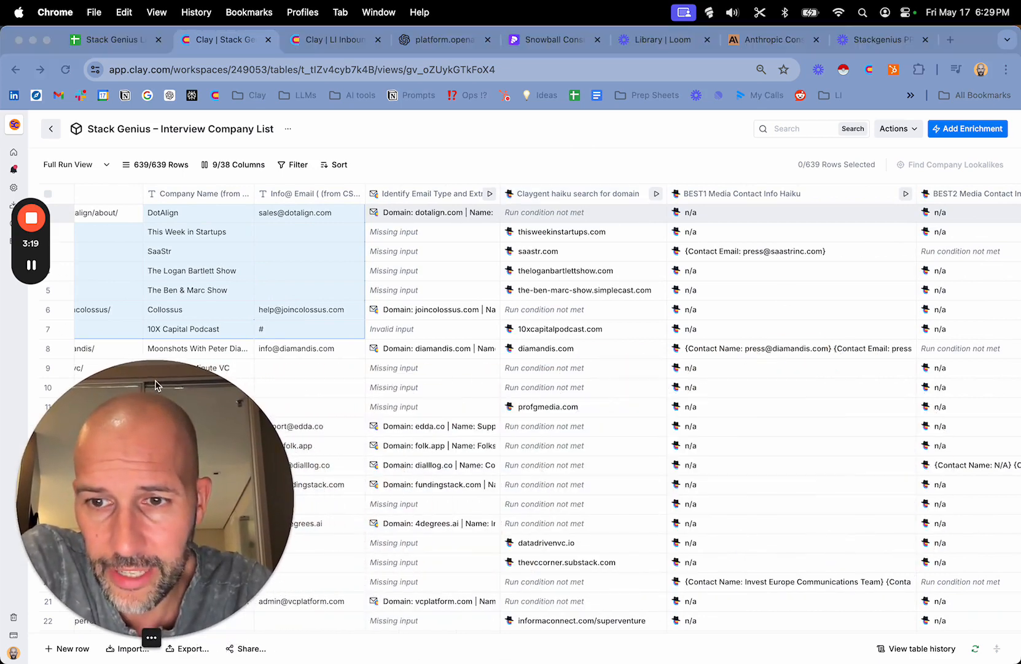
click(589, 161)
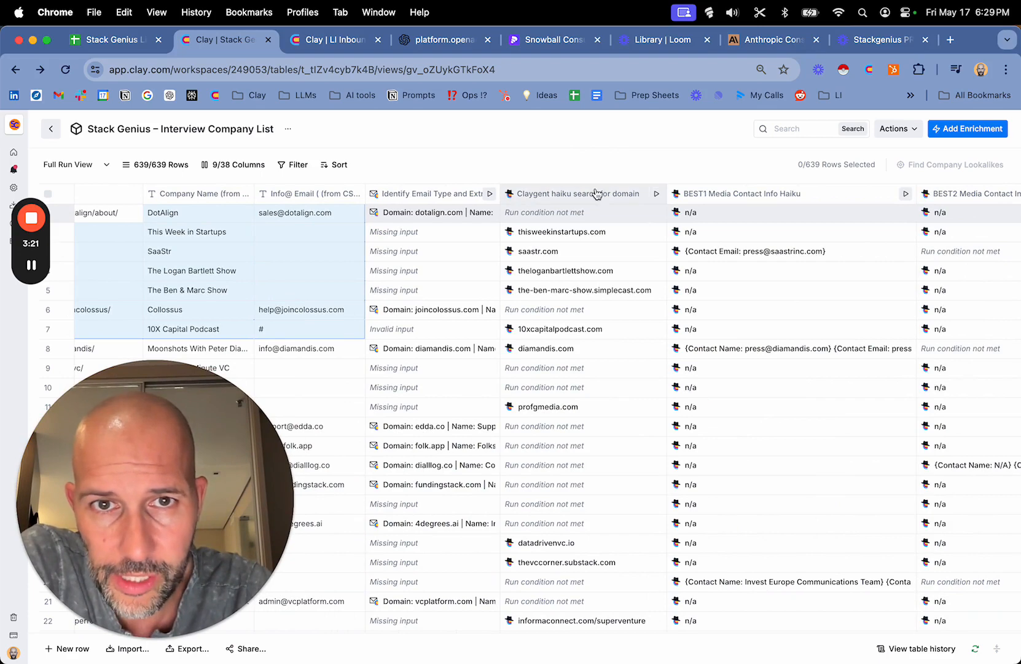
click(595, 192)
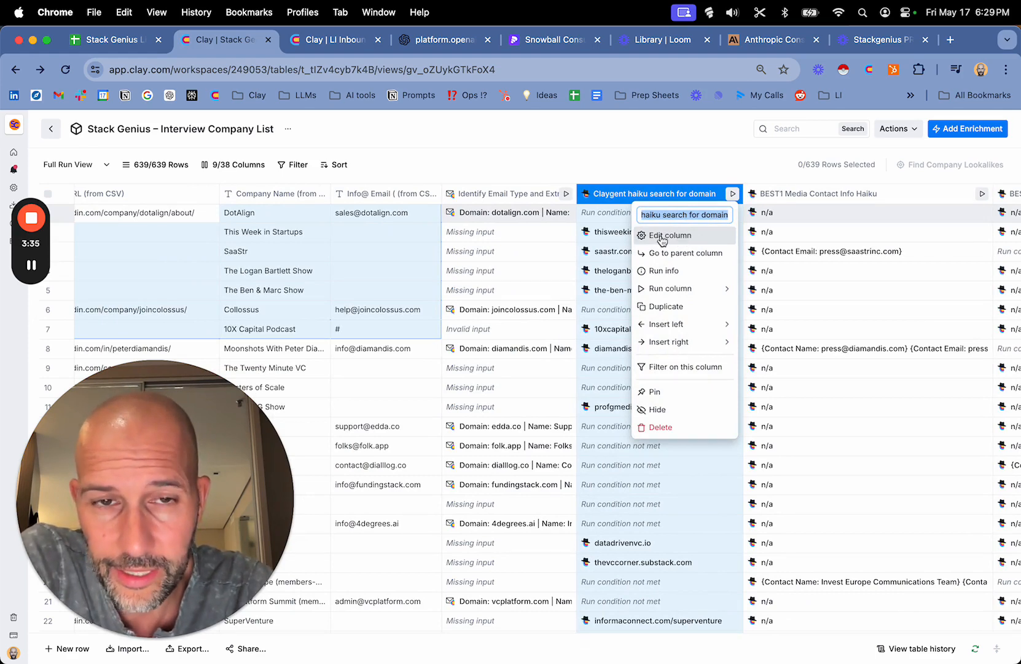
click(688, 241)
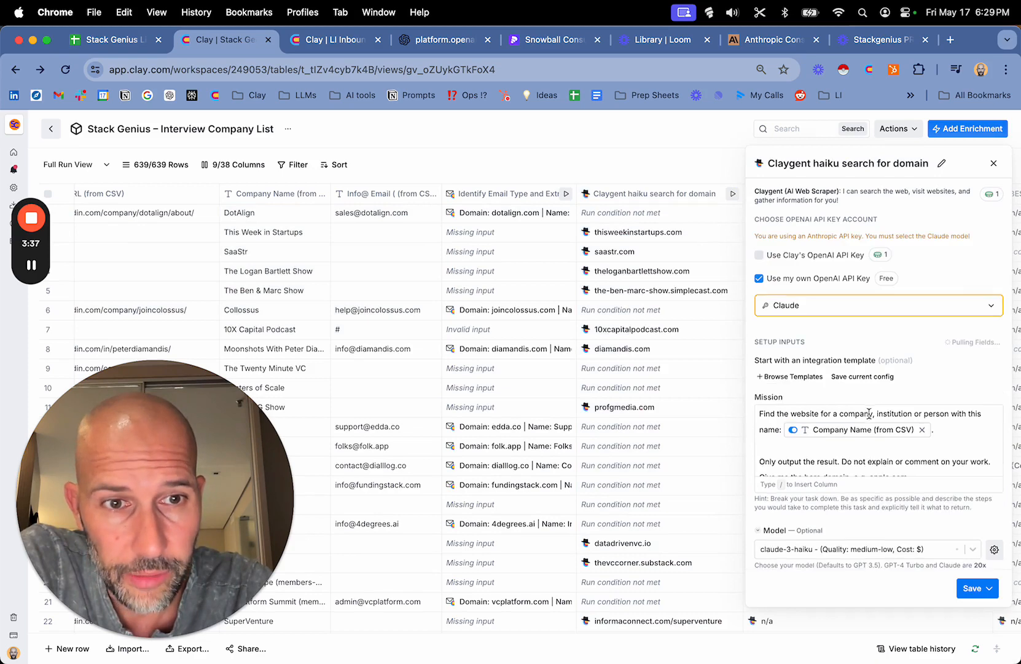
scroll(849, 449, down, 1)
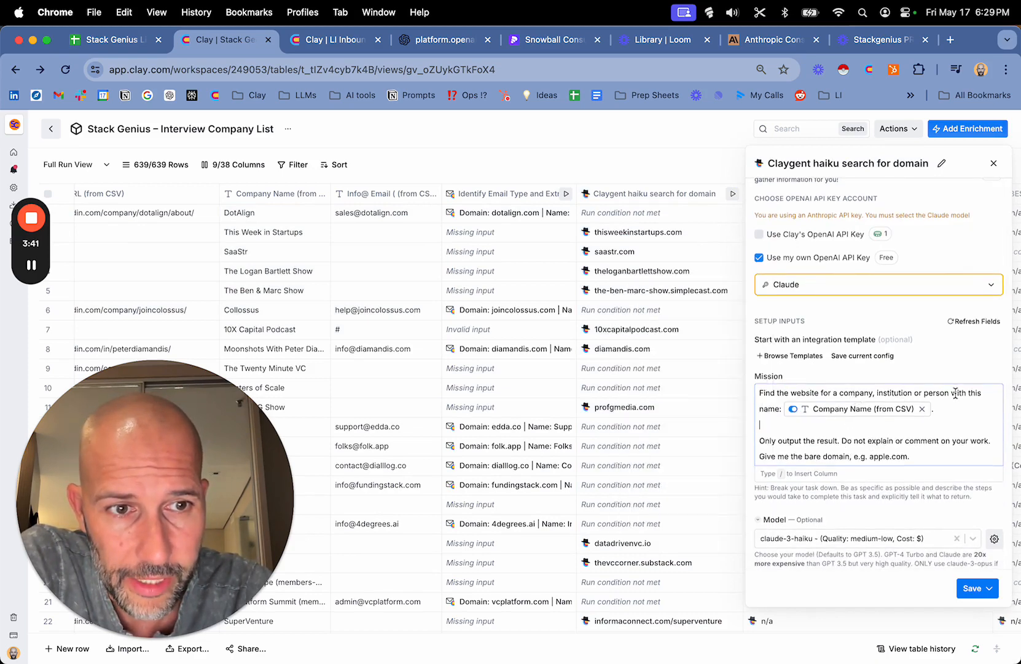
mouse_move(854, 416)
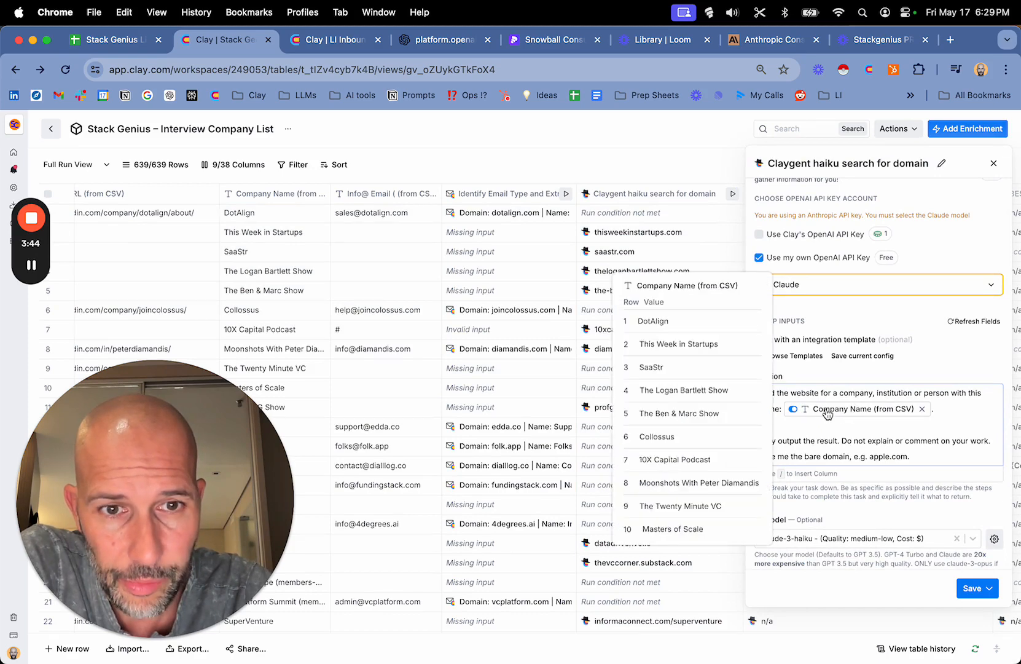
drag(772, 441, 986, 440)
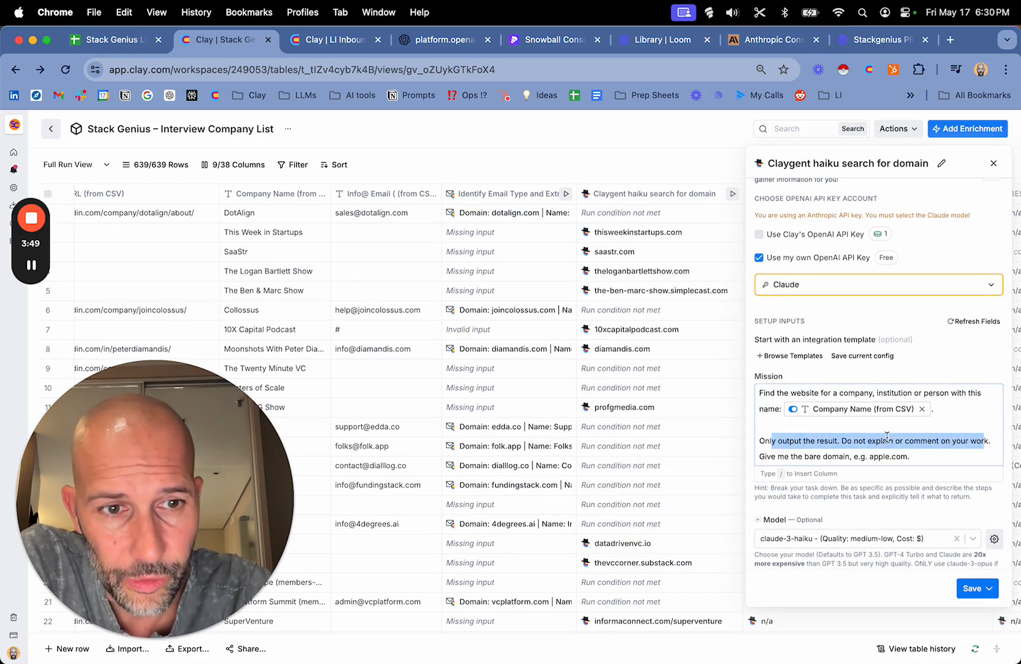
click(928, 454)
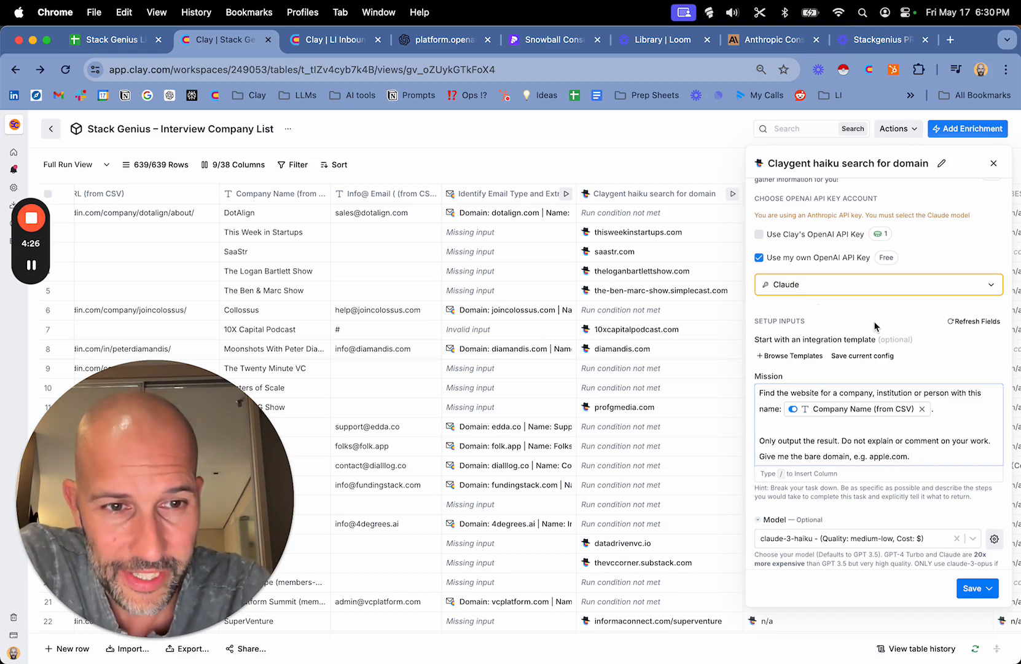
click(994, 164)
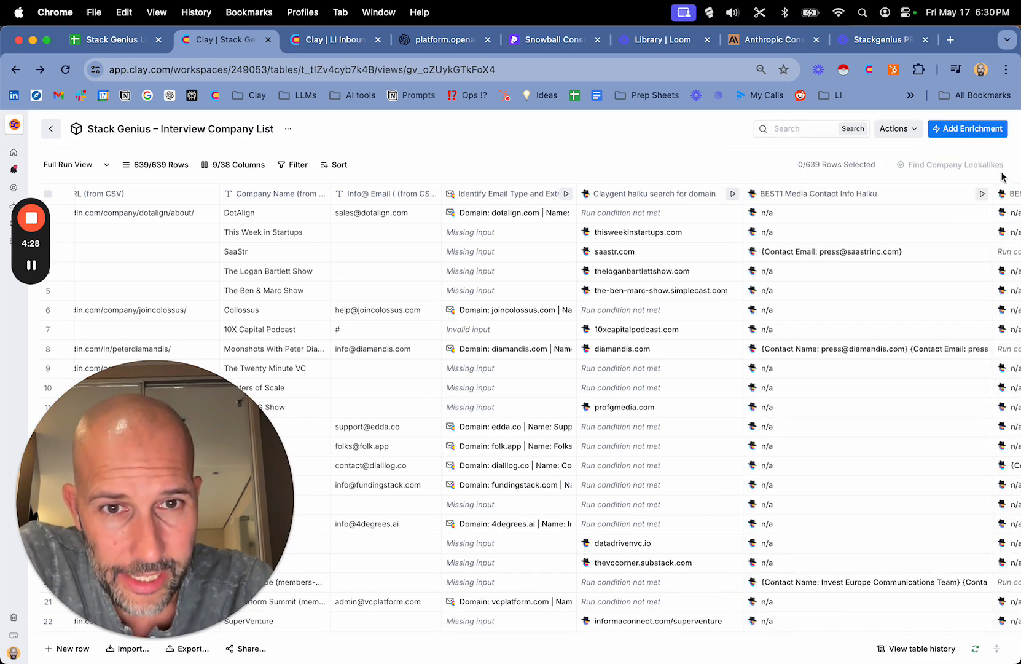
- Read through the full mission prompt in the BEST2 Media Contact Info GPT3.5 column's settings and close them unsaved
scroll(822, 259, right, 2)
scroll(822, 260, right, 2)
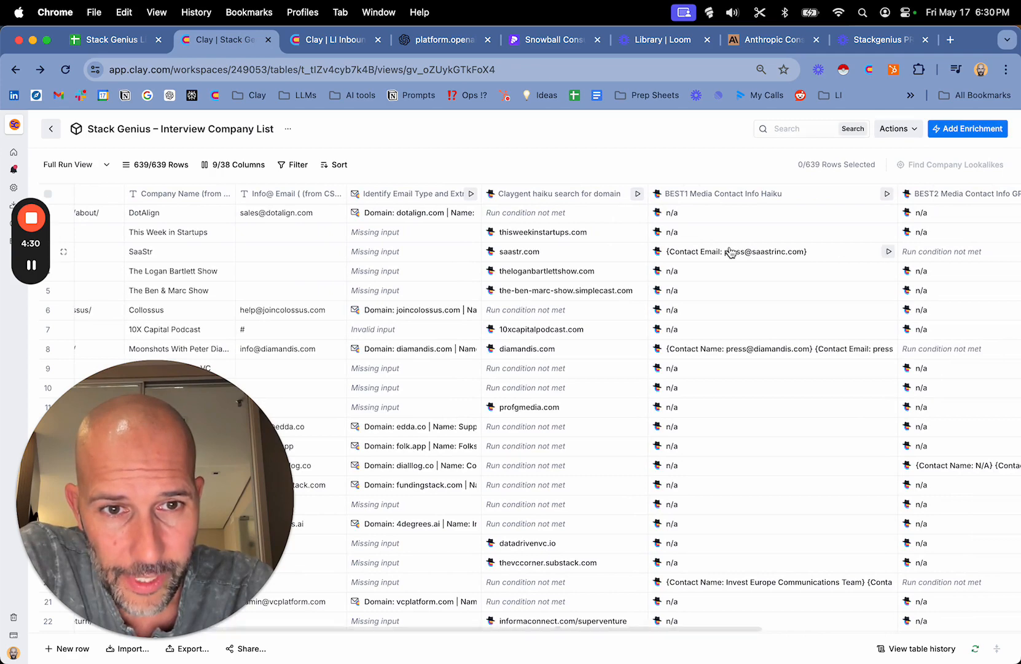
scroll(801, 356, right, 3)
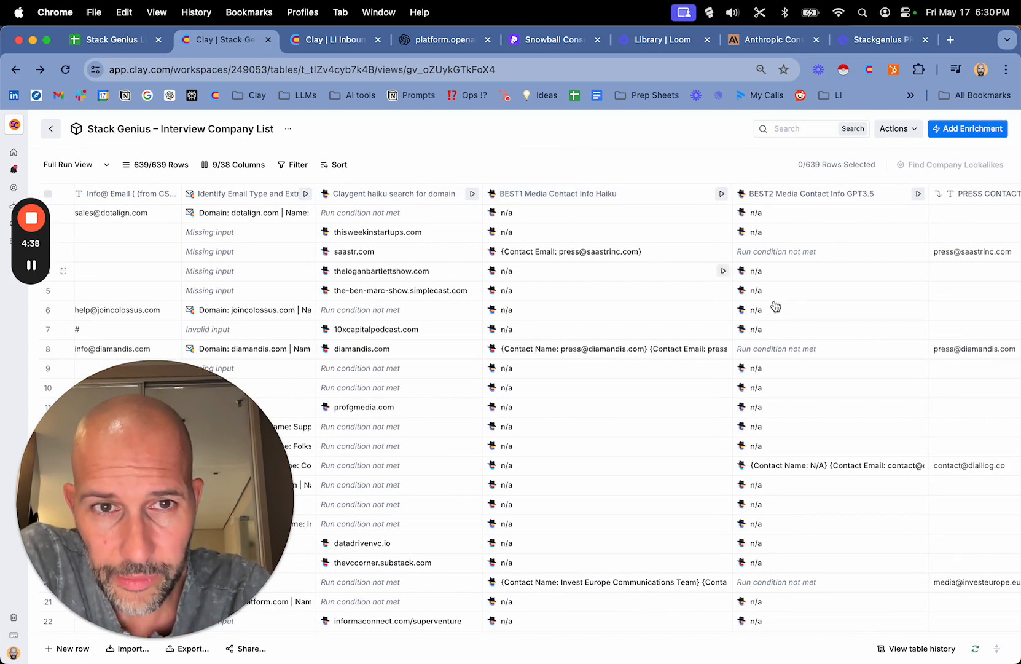
click(782, 195)
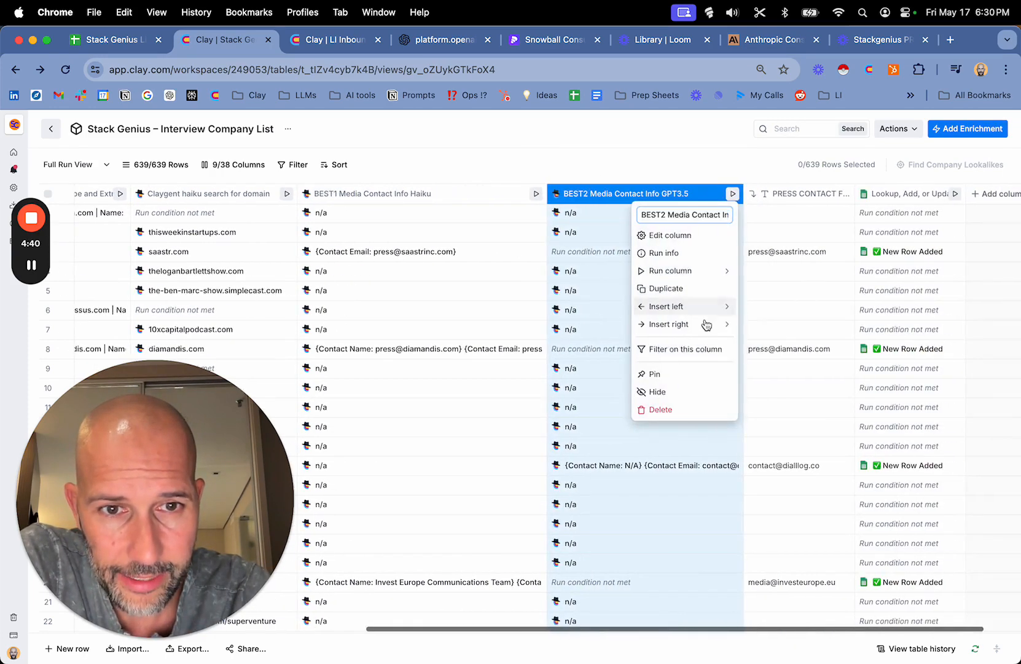
click(670, 235)
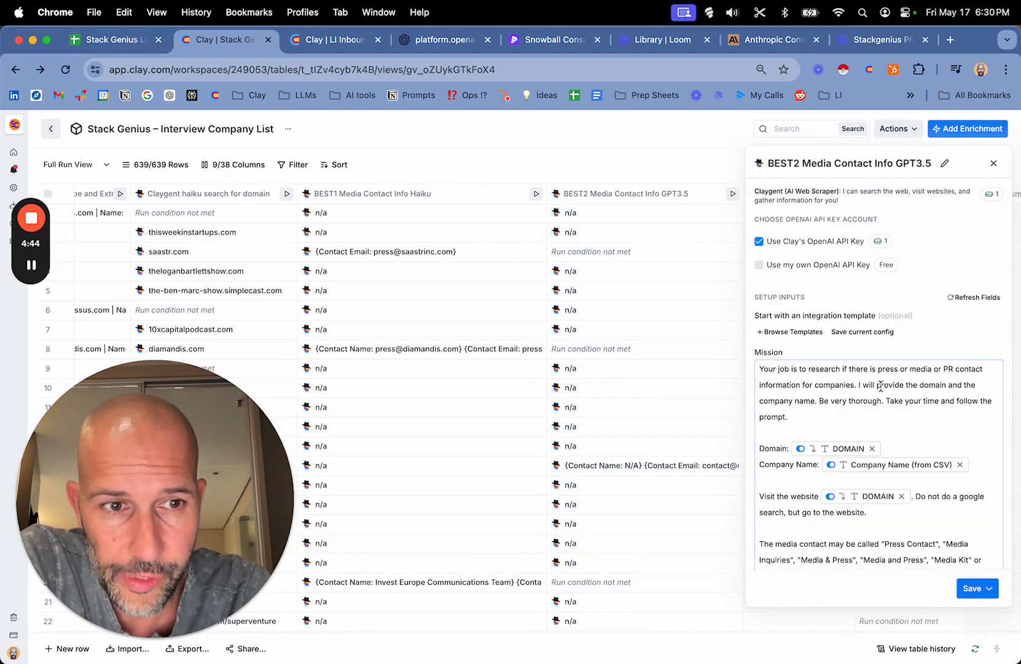
scroll(880, 386, down, 10)
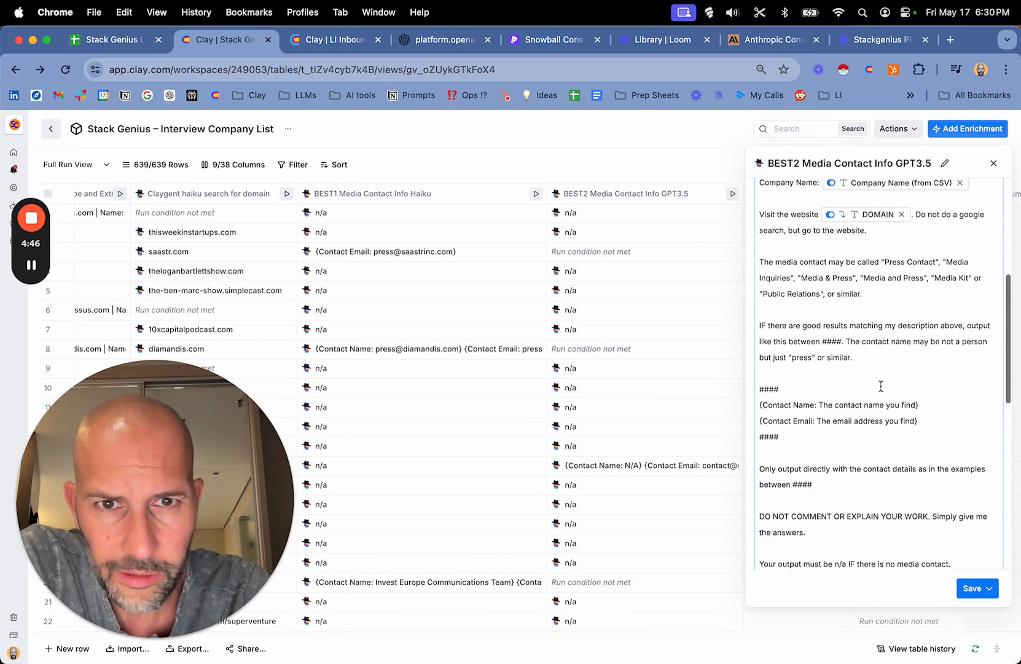
scroll(880, 386, down, 2)
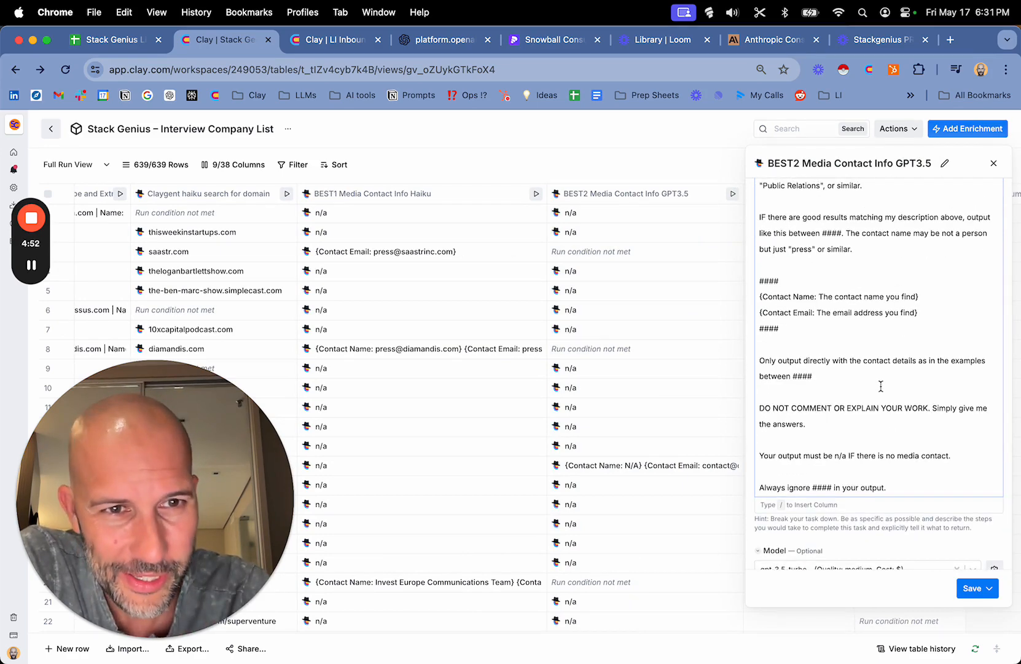
scroll(881, 386, up, 15)
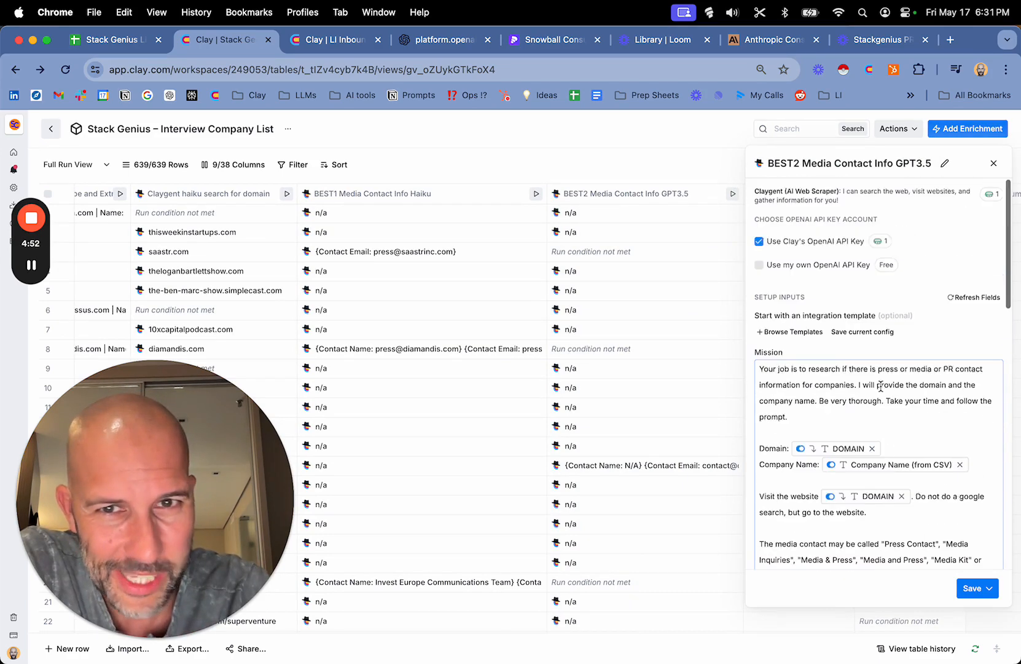
click(992, 165)
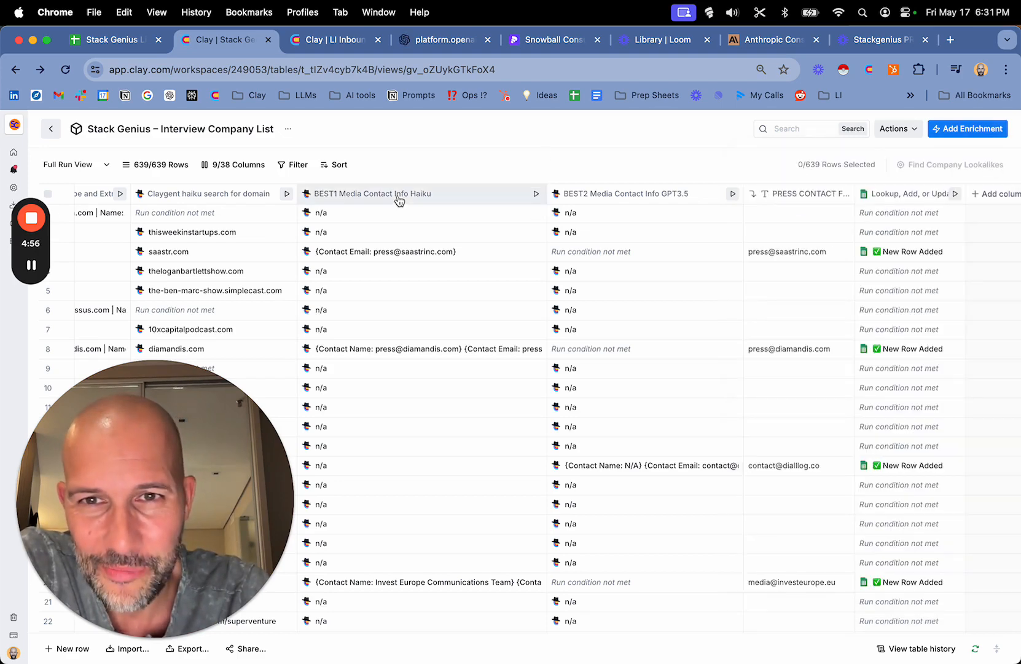
- Open the BEST1 Media Contact Info Haiku column's settings and skim its mission prompt
click(396, 198)
click(398, 200)
click(630, 238)
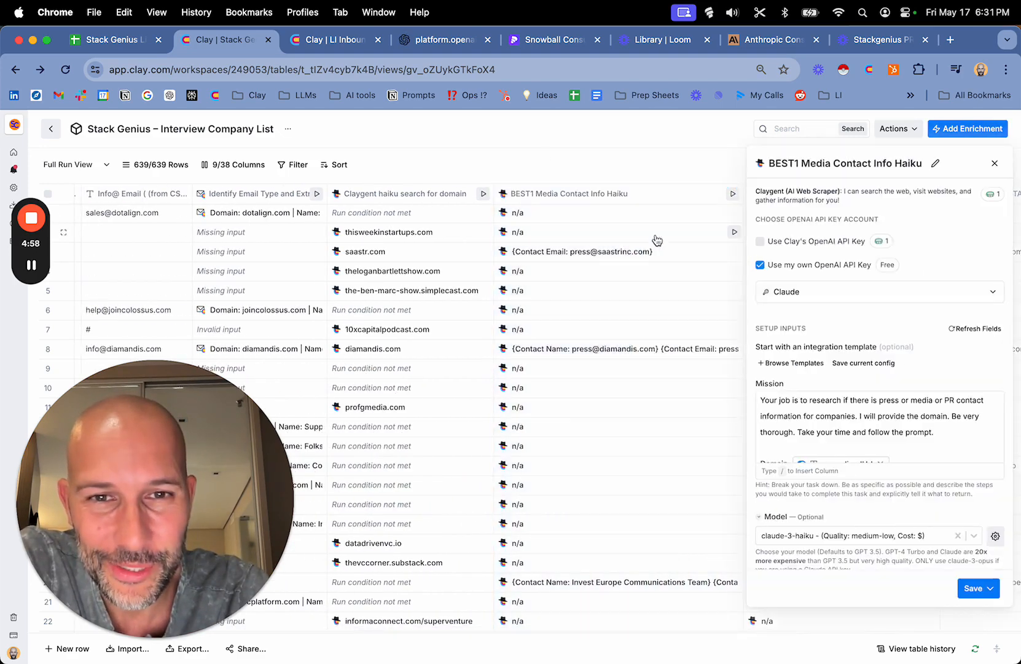
click(878, 414)
scroll(879, 419, down, 3)
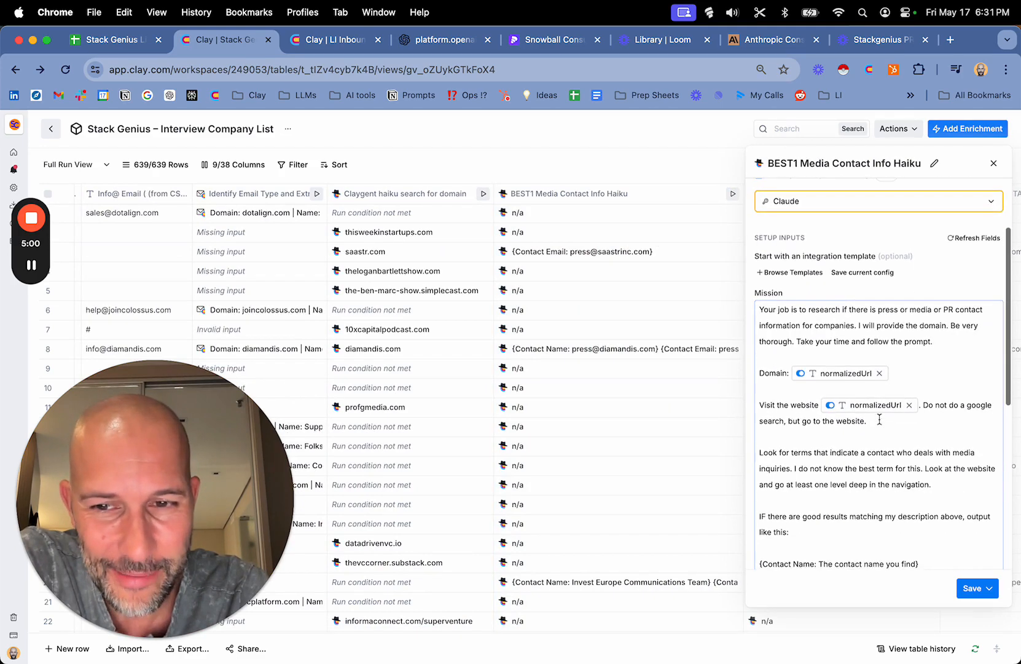
scroll(880, 420, down, 3)
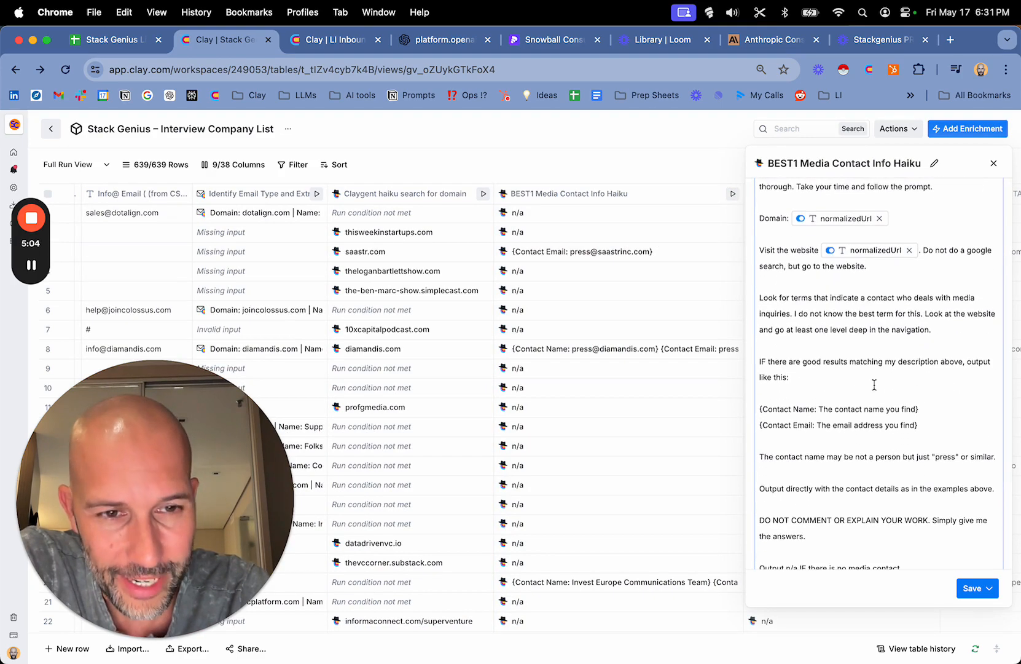
scroll(874, 384, up, 3)
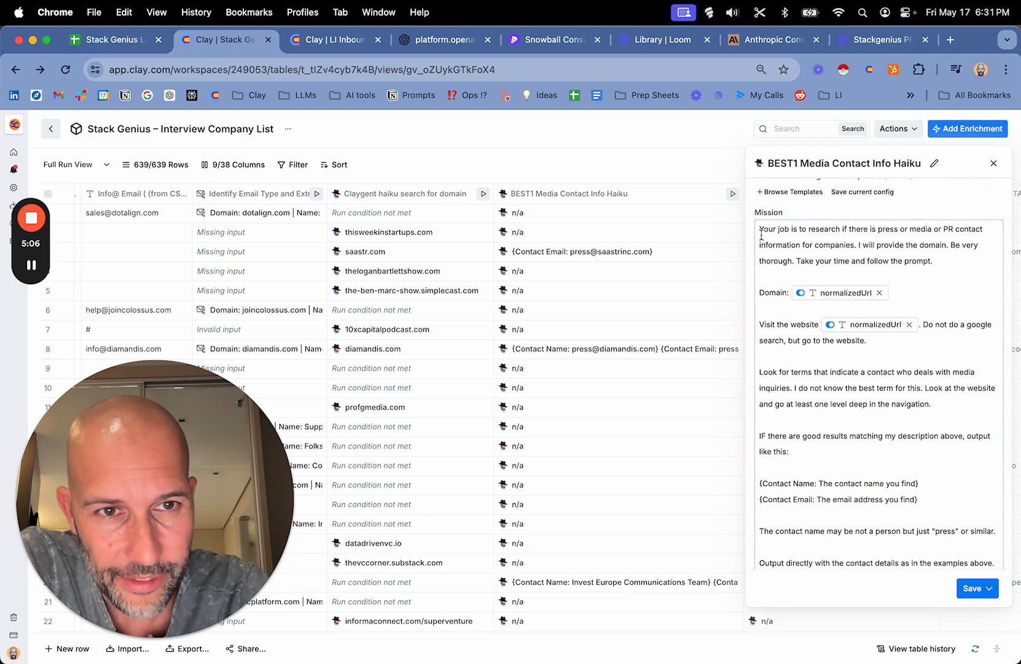
- Examine the mission's opening task description, the values behind its normalizedUrl domain input, and the instruction to visit the website
drag(762, 236, 957, 268)
mouse_move(849, 294)
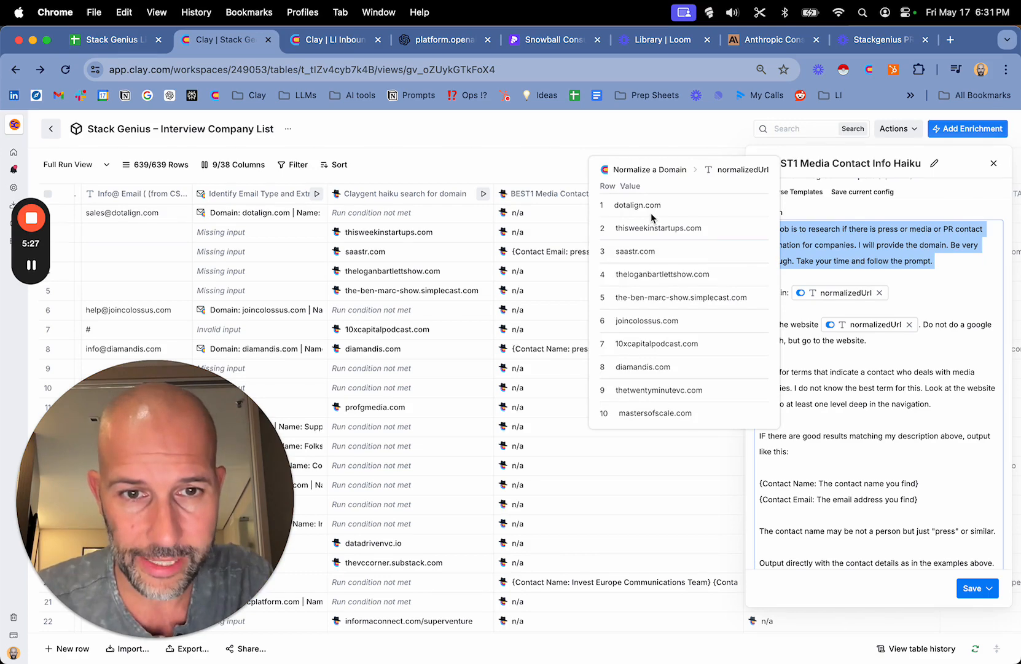
click(762, 323)
drag(763, 324, 908, 342)
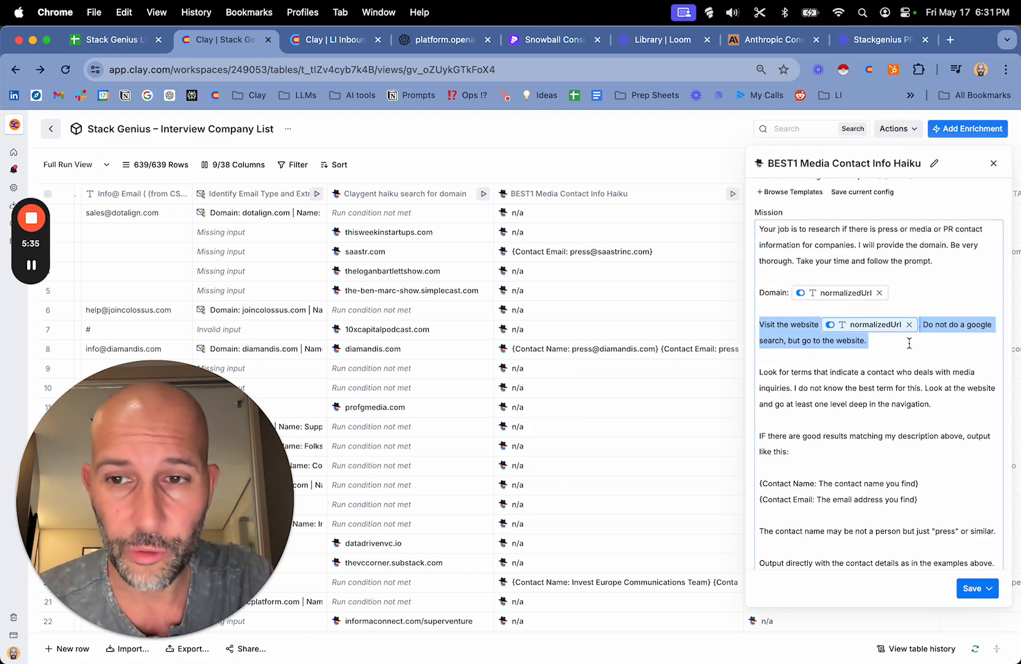
click(909, 343)
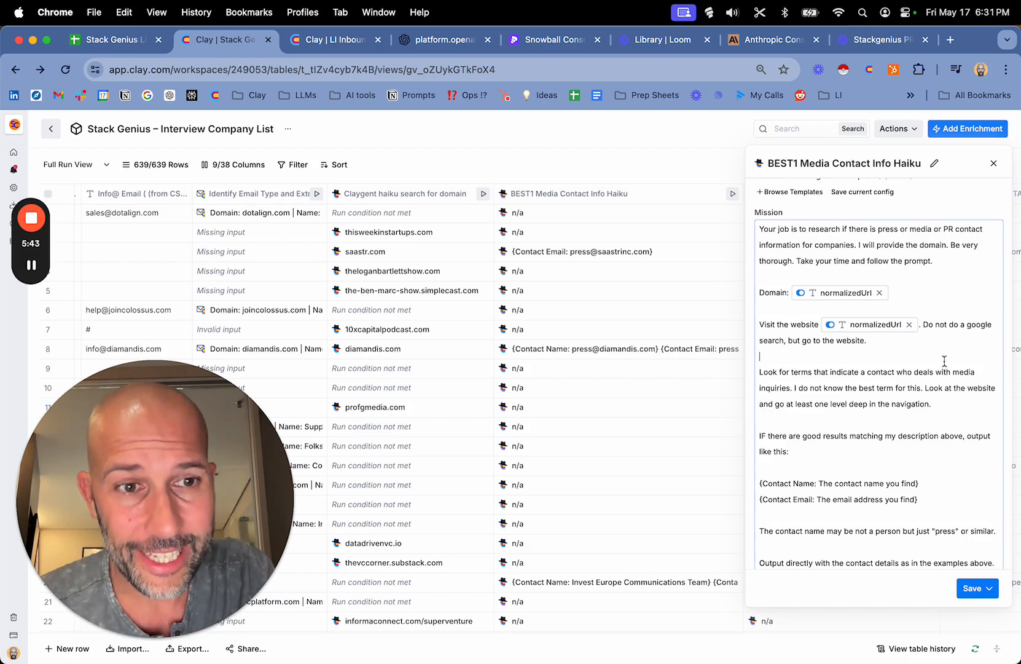
- Examine the mission paragraph on which media inquiry terms to look for and how deep to go in the website navigation
drag(895, 372, 920, 407)
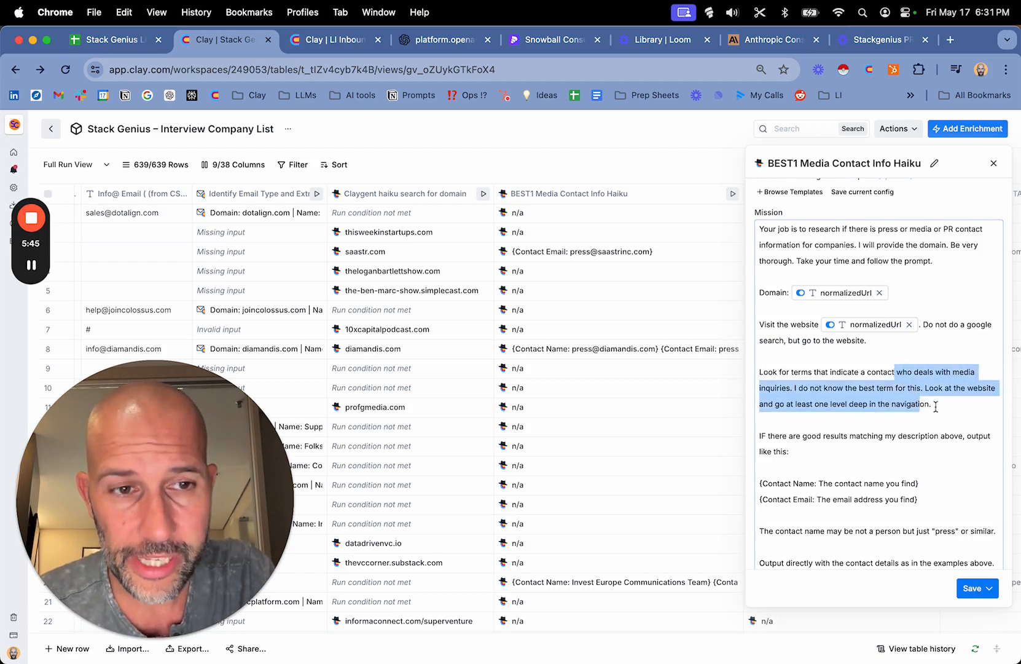
click(937, 405)
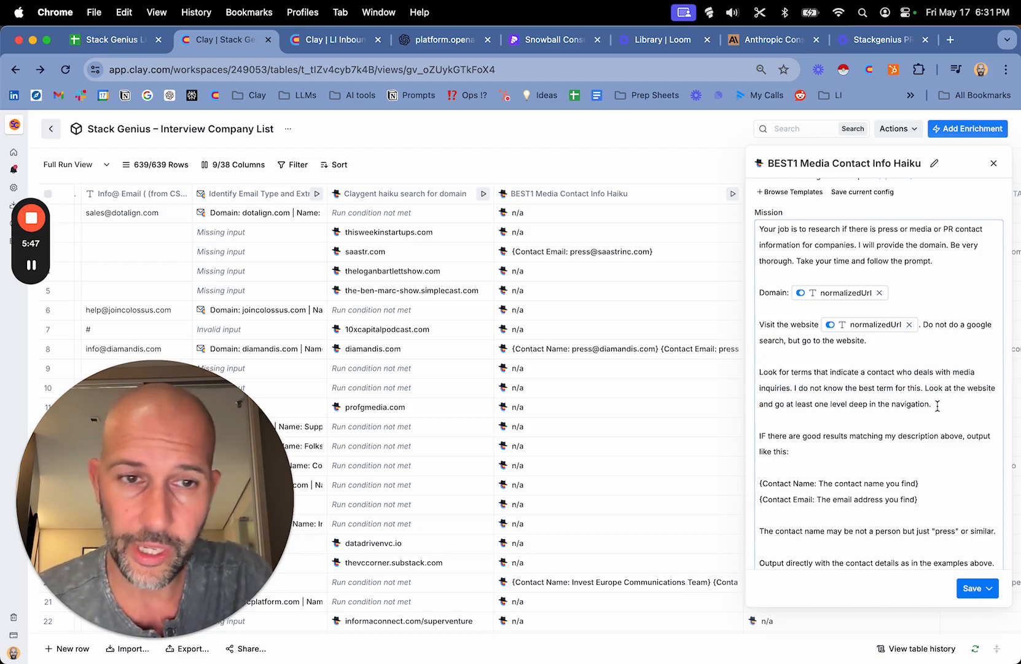
scroll(937, 406, down, 1)
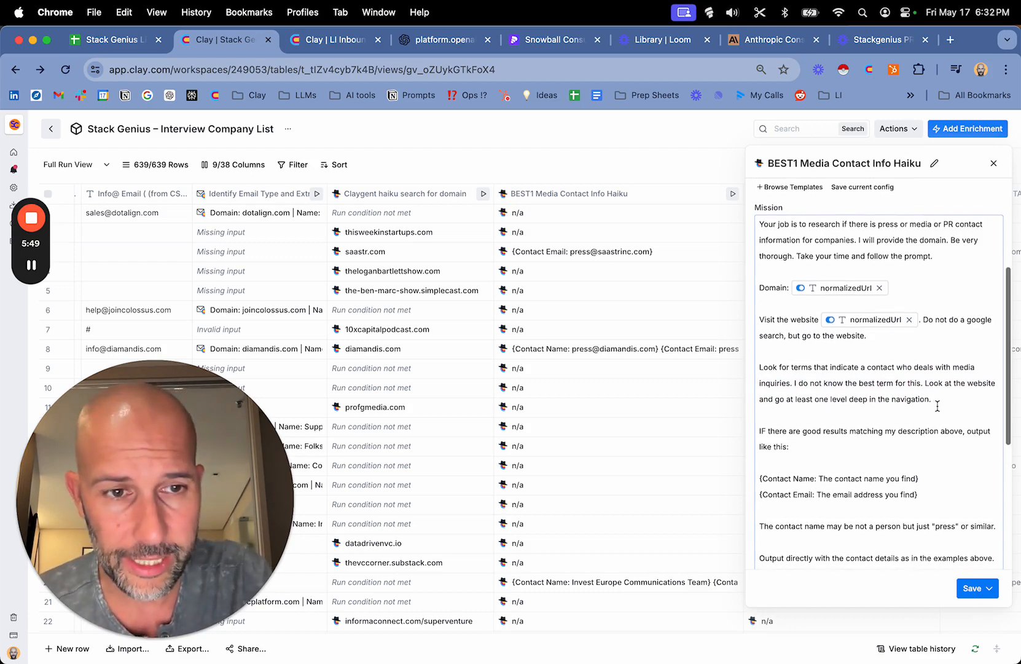
drag(934, 398, 745, 374)
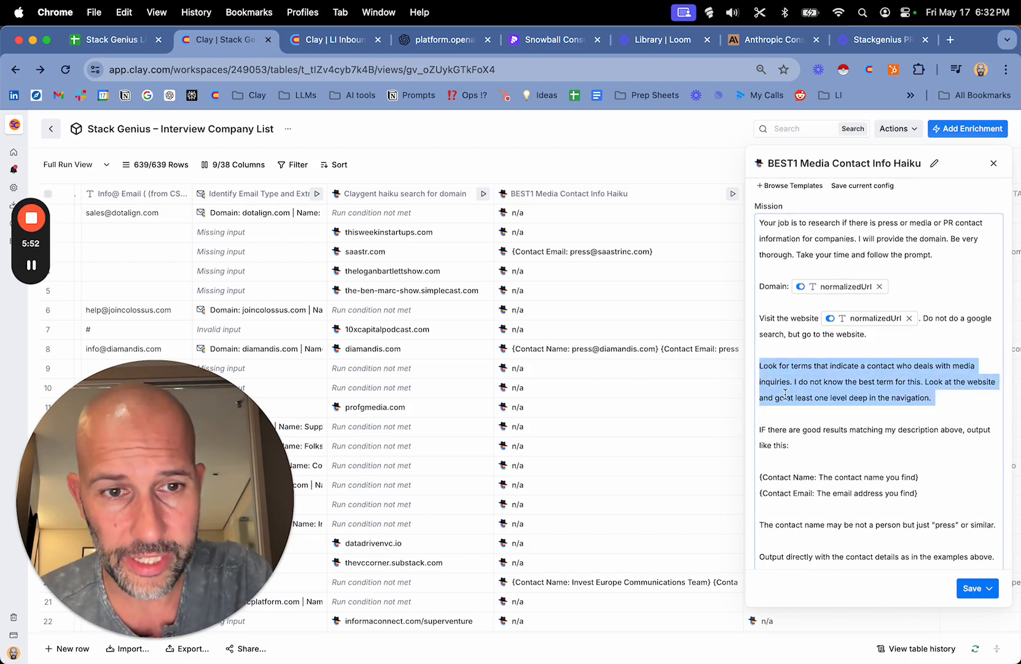
- Examine the mission's output rules: the contact name and email format, the no-comment instruction and the n/a fallback
drag(761, 429, 831, 458)
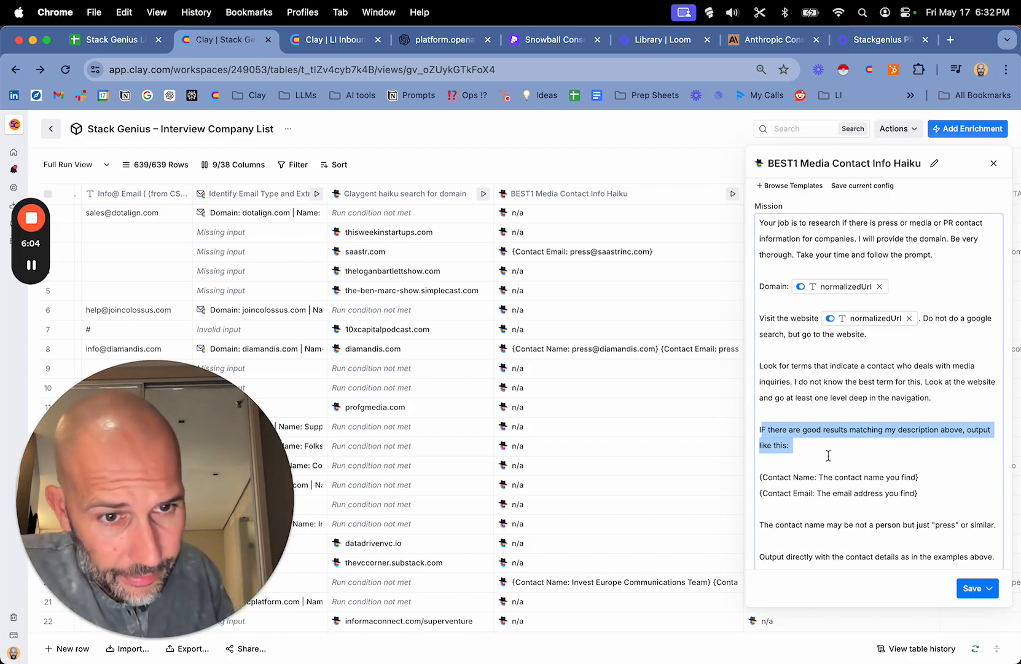
drag(924, 494, 760, 484)
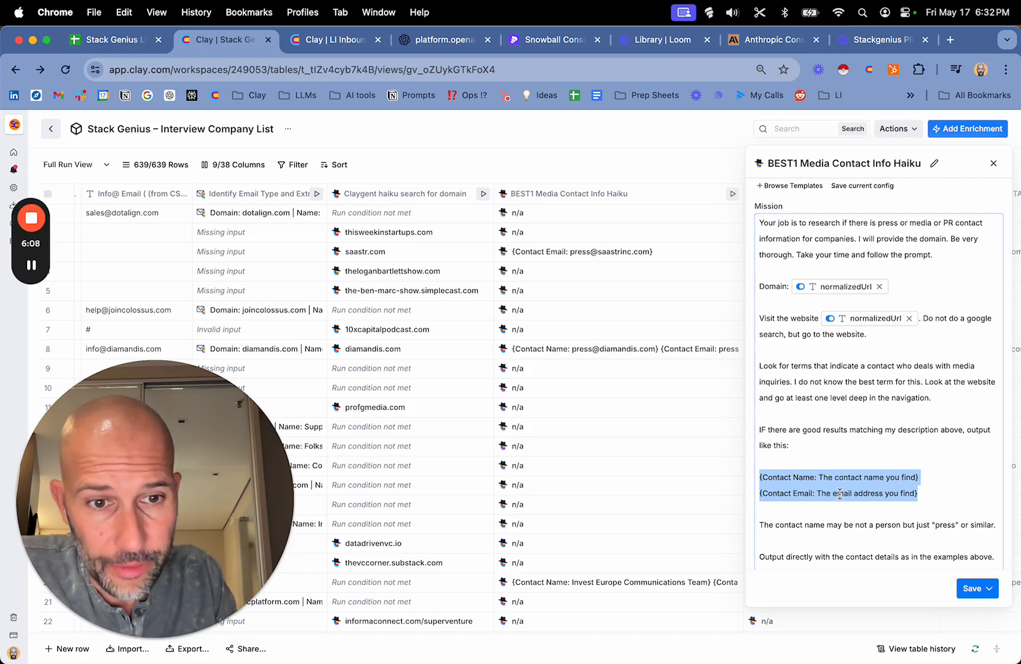
scroll(830, 490, down, 5)
drag(761, 374, 882, 385)
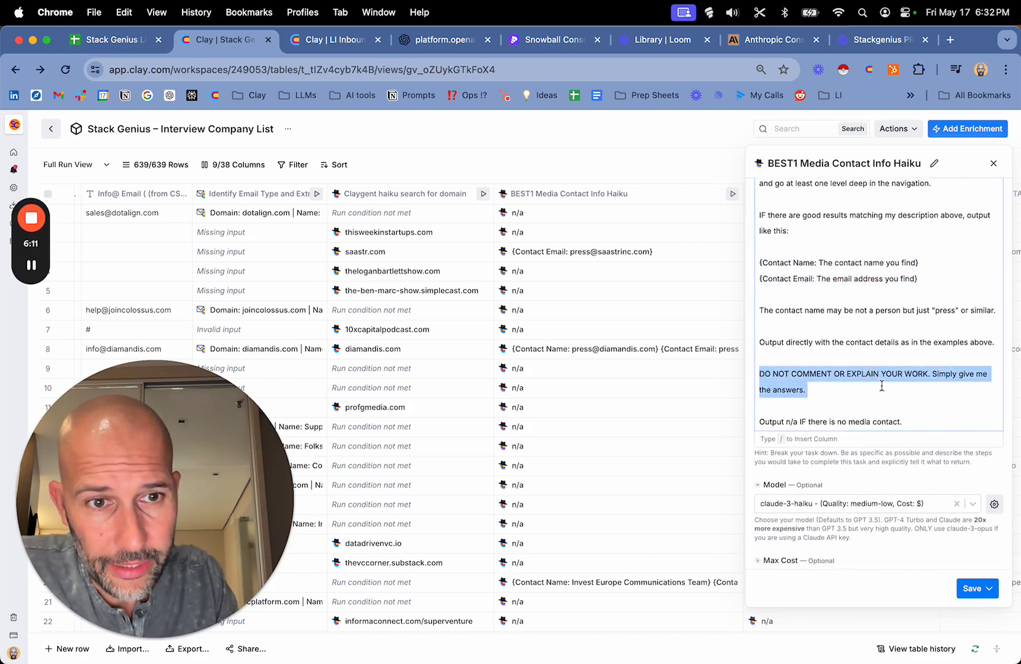
click(914, 427)
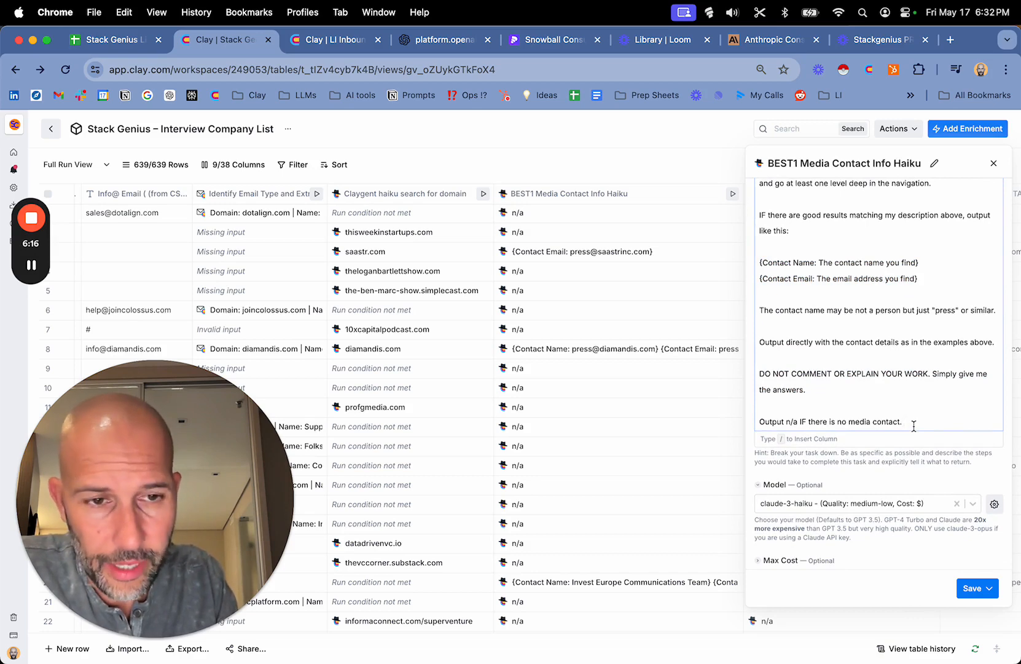
- Check the model and the available Max Cost options of the BEST1 Media Contact Info Haiku column, leaving the cost limit unset
scroll(917, 480, down, 2)
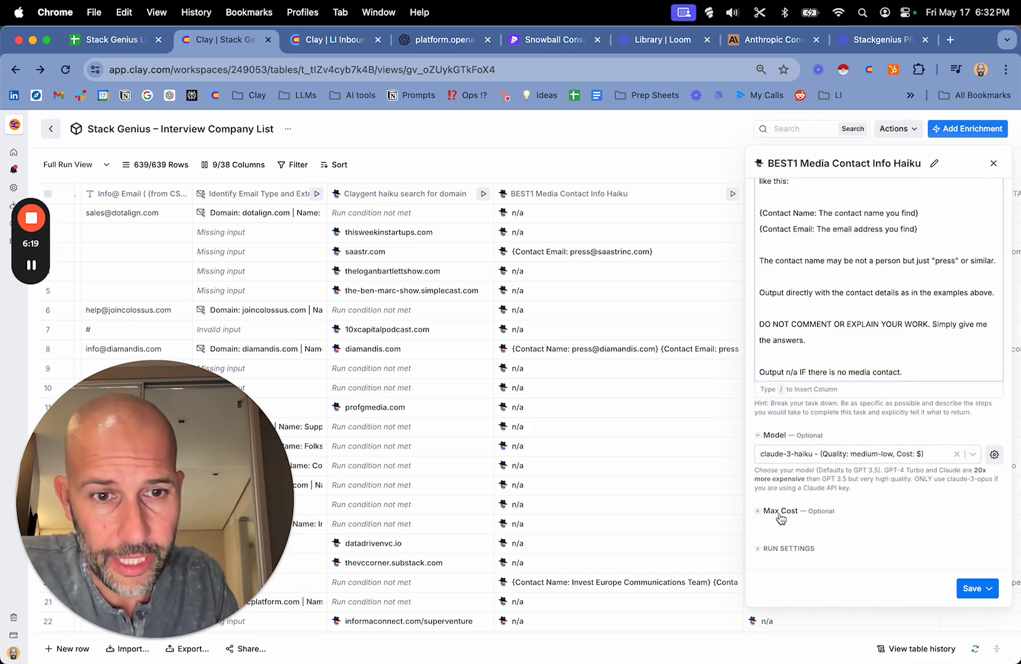
click(783, 516)
click(829, 485)
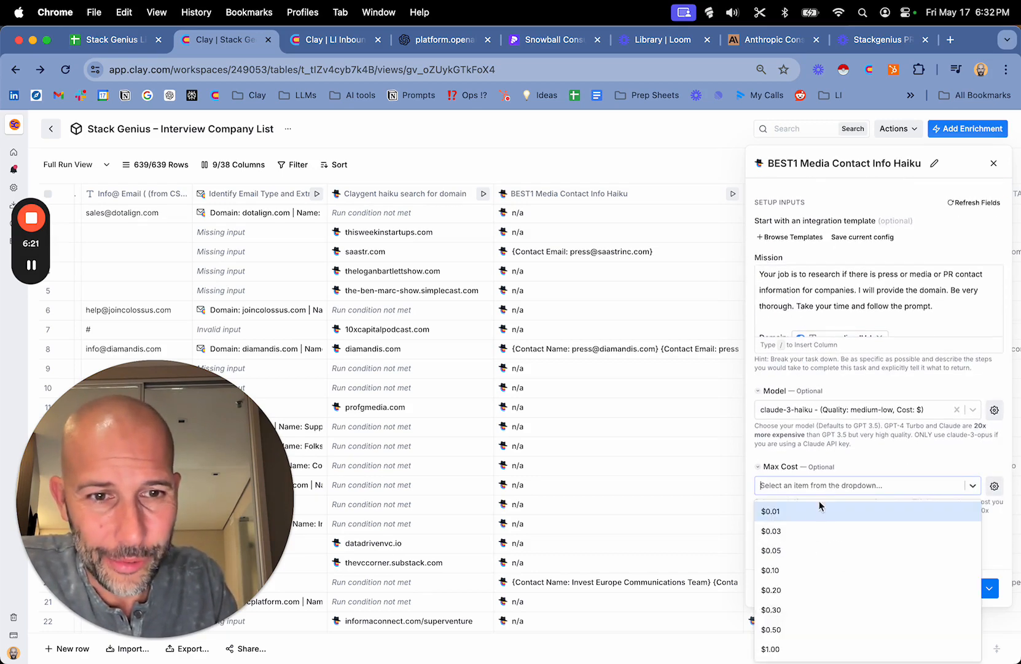
click(923, 462)
click(764, 470)
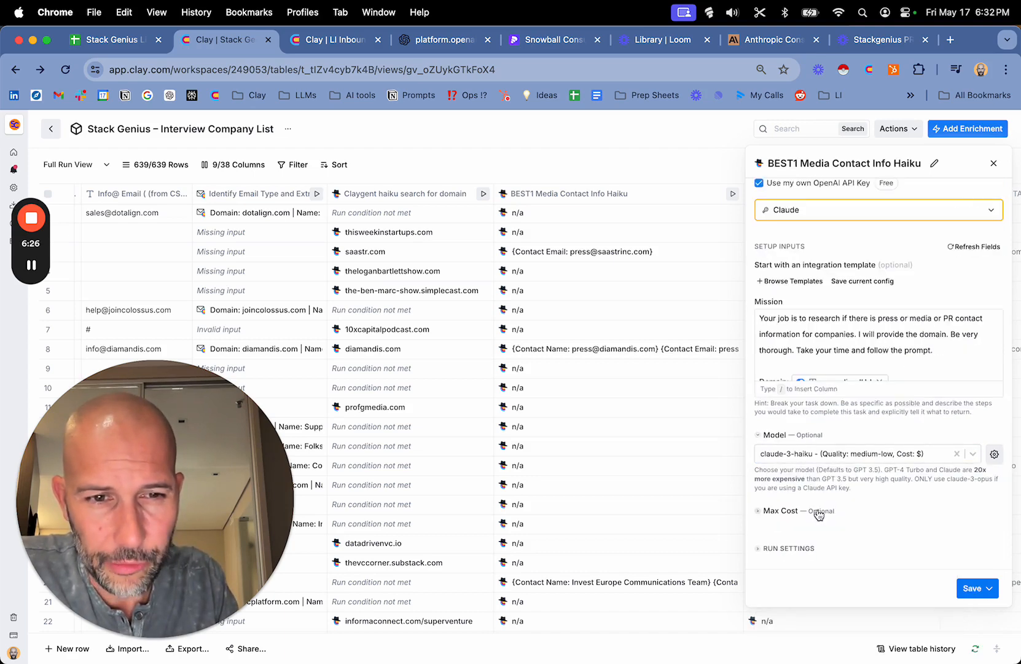
- Review the BEST1 column's run settings for auto-update and the conditional formula, and close its settings
click(758, 548)
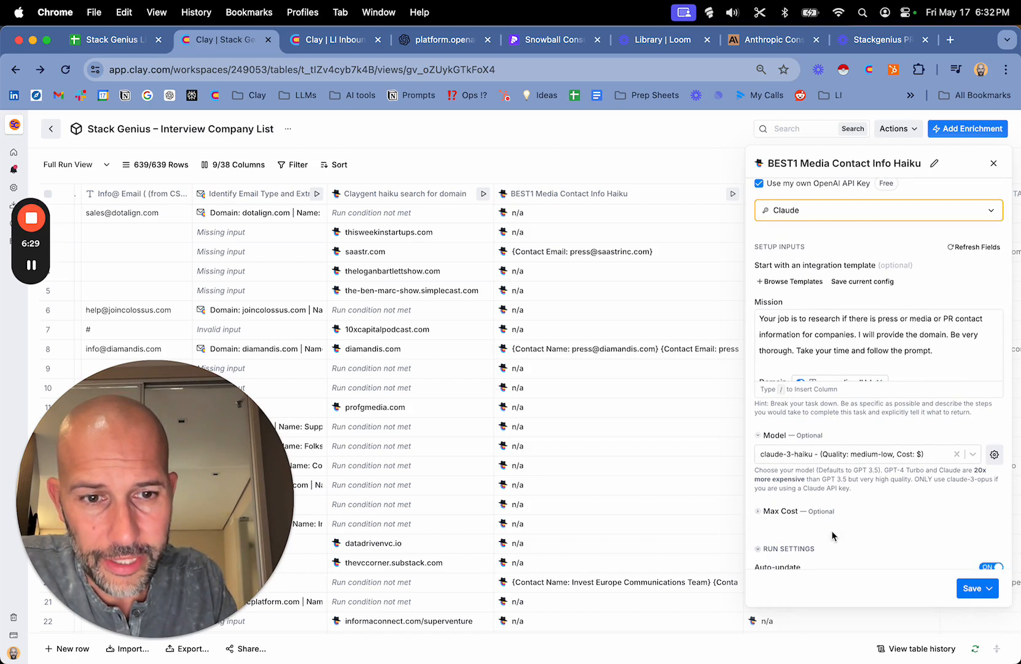
scroll(833, 536, down, 4)
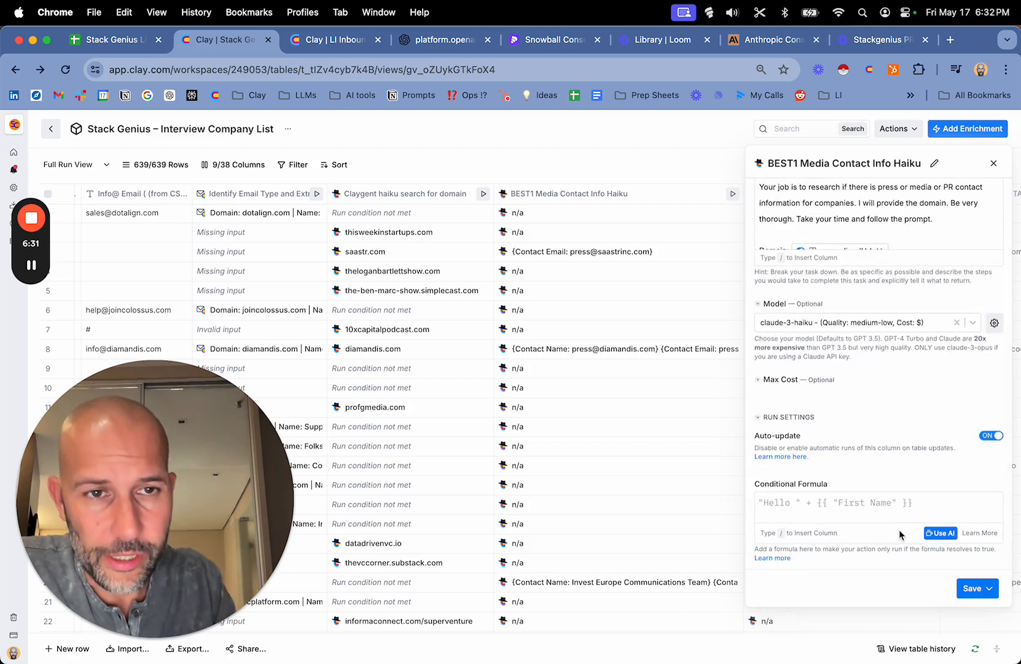
click(993, 163)
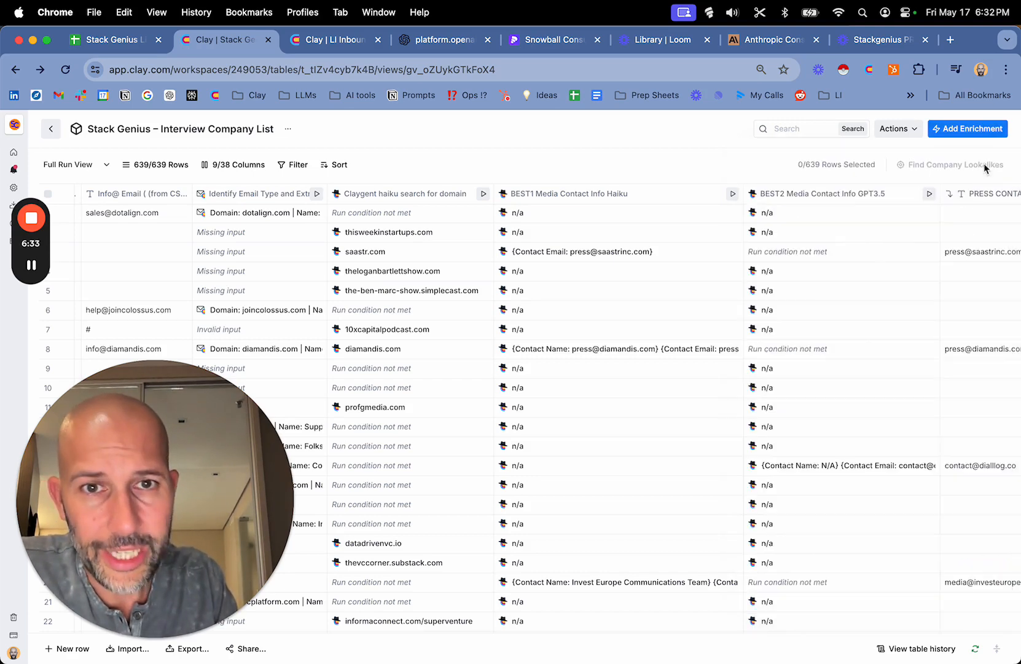
- Examine the BEST2 Media Contact Info GPT3.5 column's conditional run formula, its plain-language description and the BEST1 result values it references
click(804, 199)
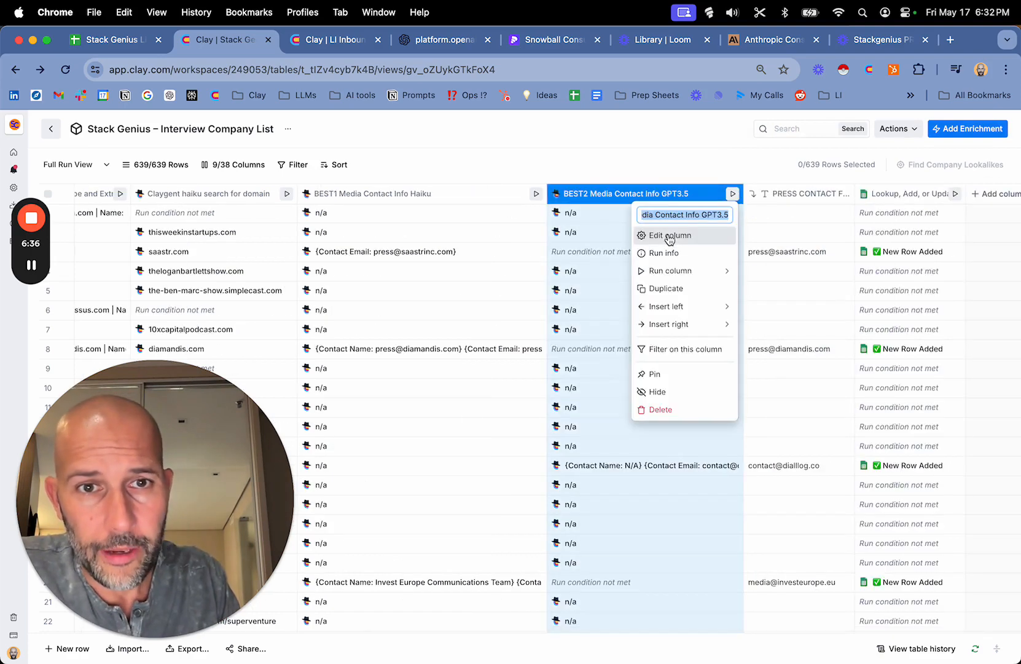
click(673, 233)
scroll(895, 518, down, 10)
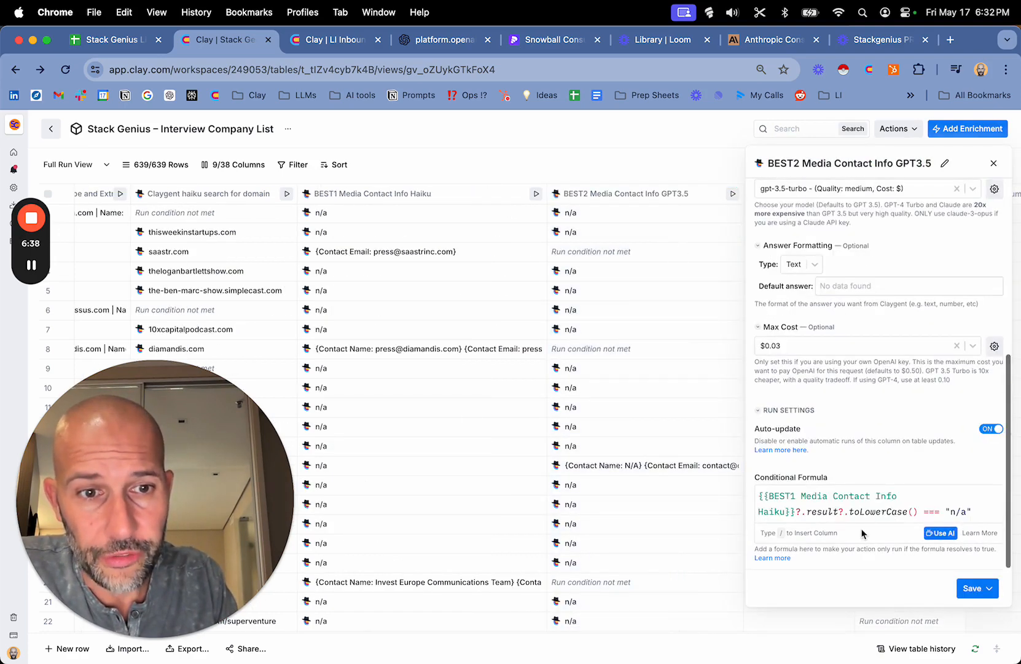
click(940, 533)
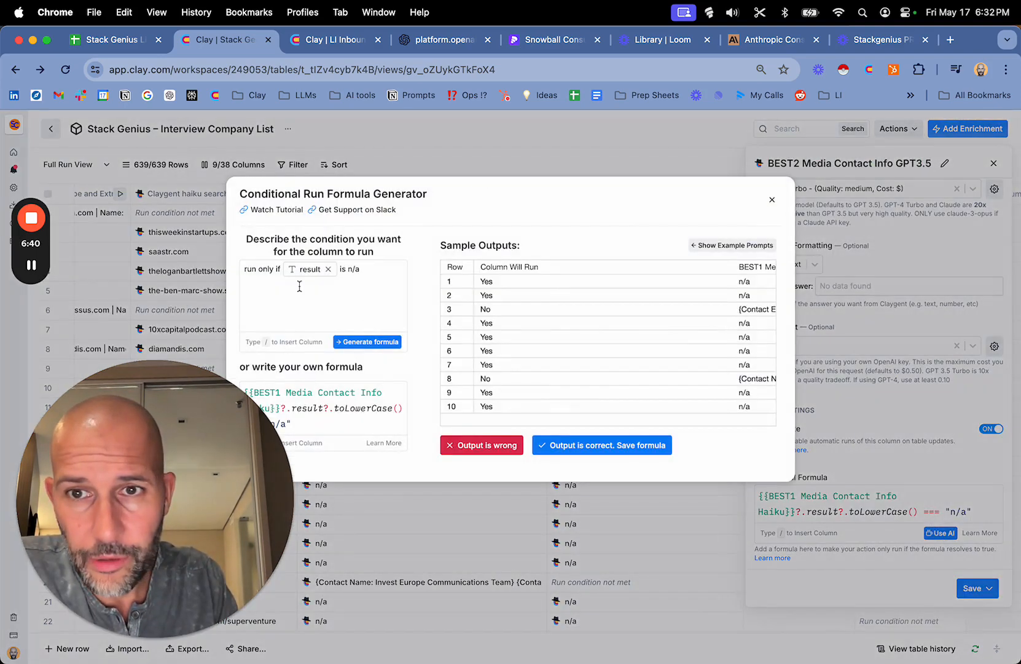
mouse_move(320, 275)
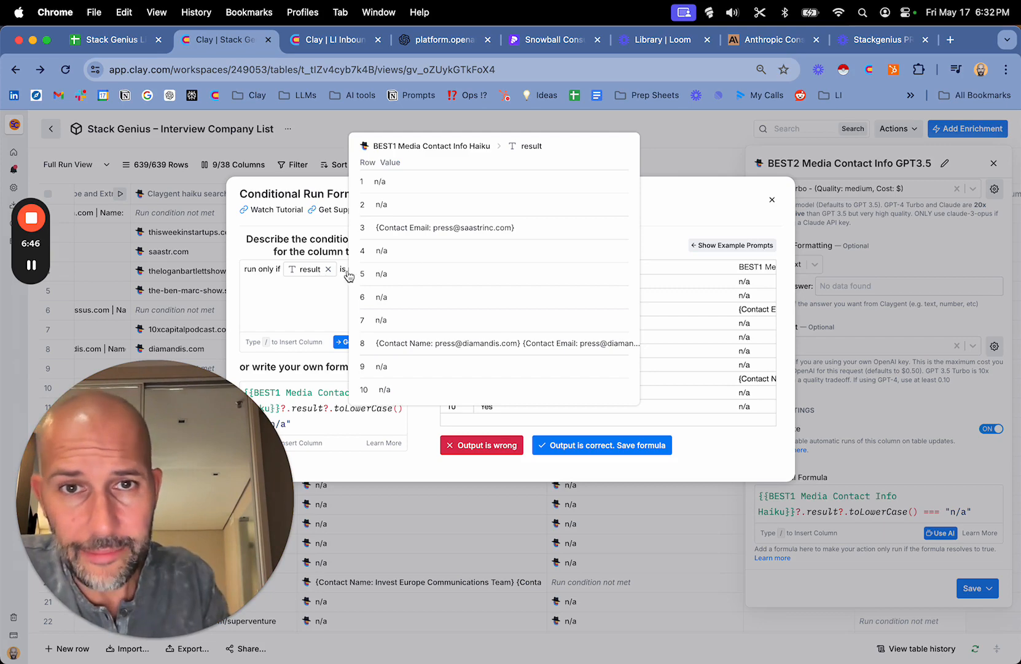
click(773, 201)
- Check the BEST2 column's model, answer formatting and Max Cost settings, and close its settings
scroll(827, 313, up, 2)
scroll(827, 314, up, 1)
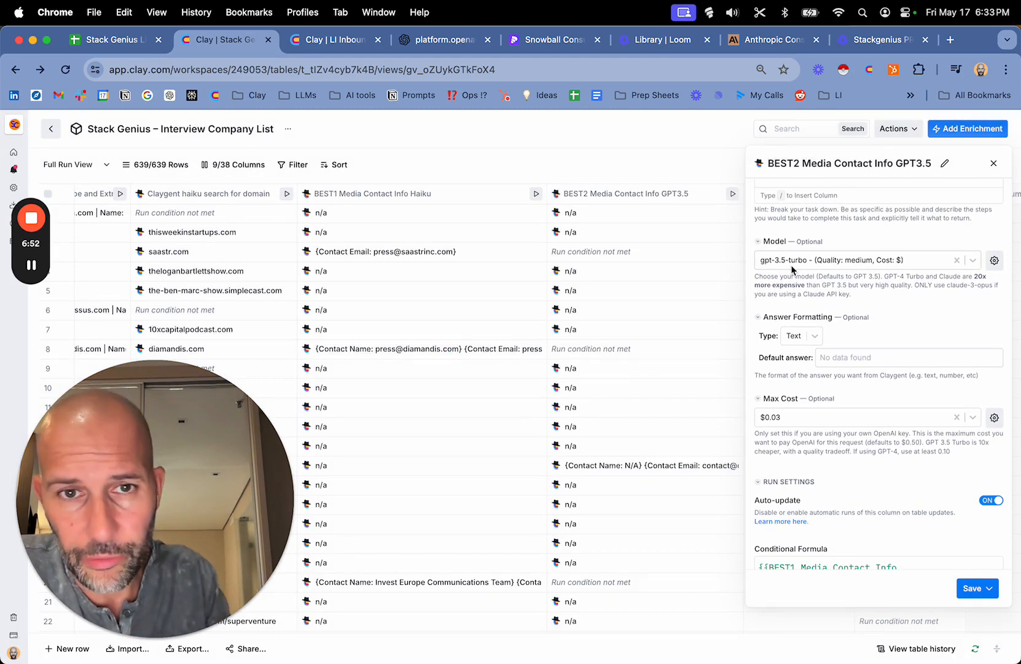
click(995, 164)
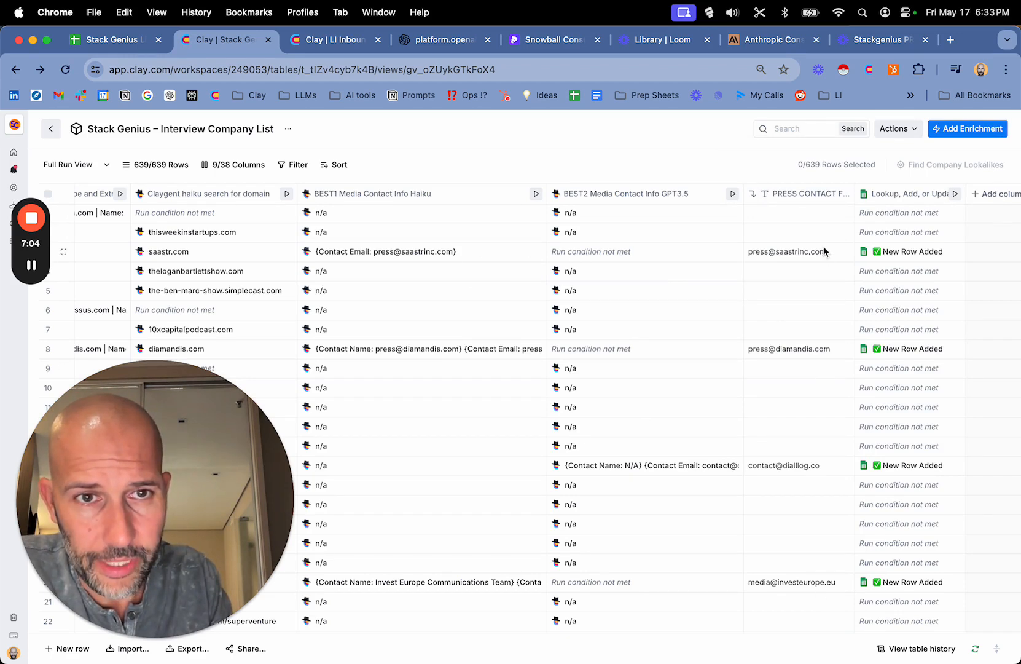
click(706, 194)
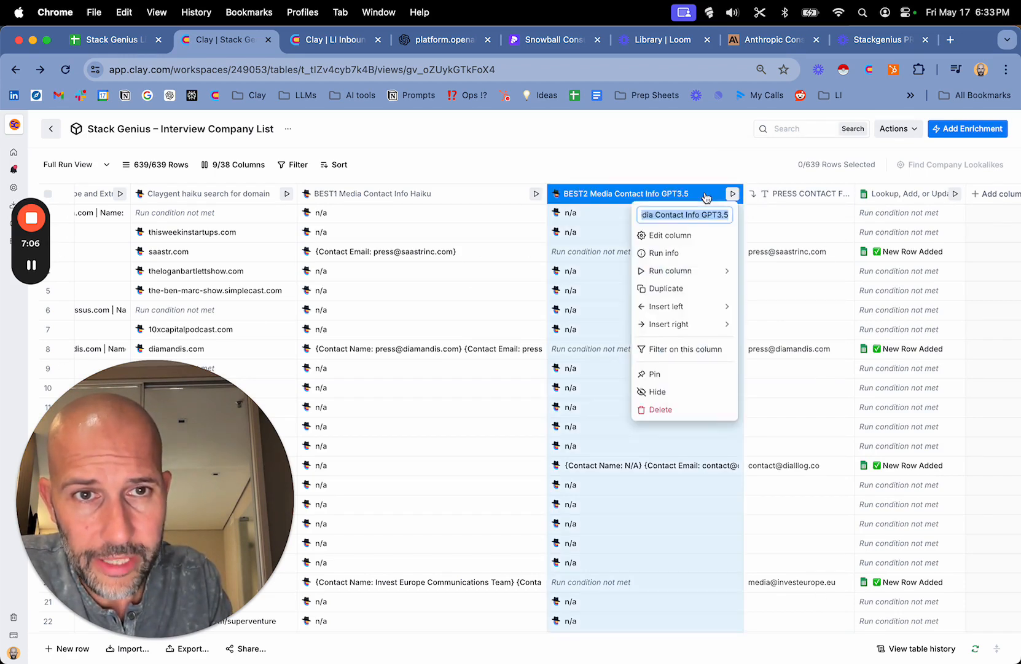
click(662, 159)
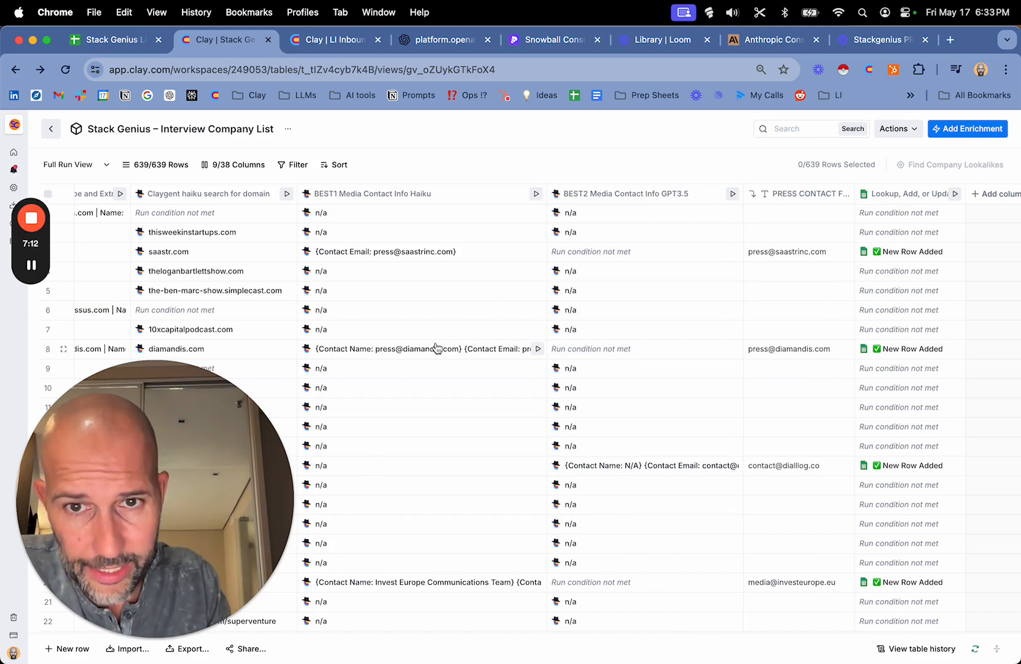
click(597, 196)
click(579, 160)
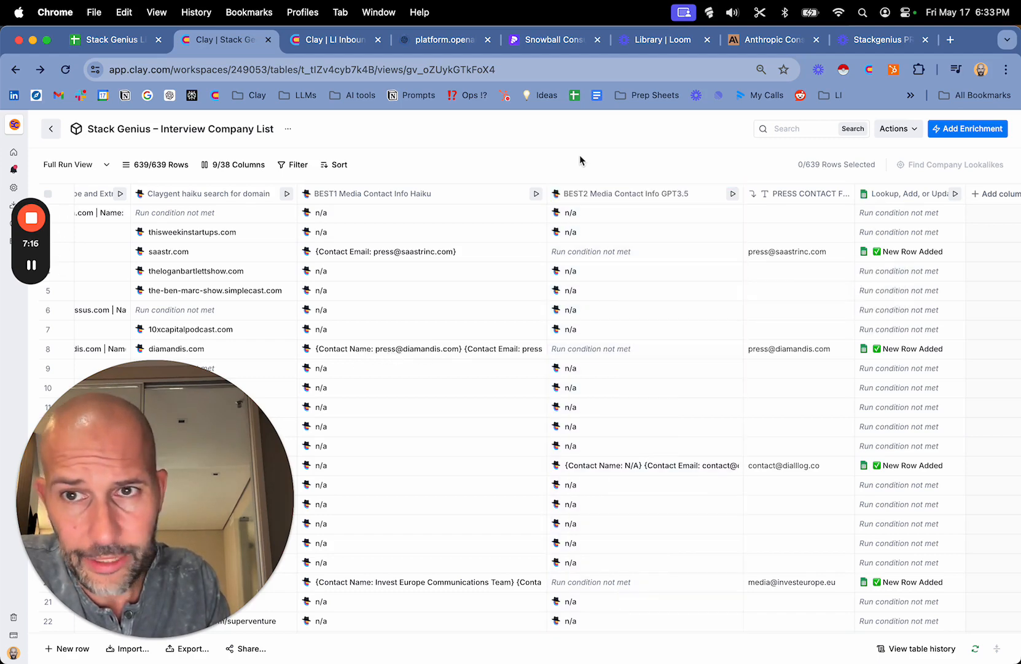
- Find the hidden Media Contact Email BEST1 result formula column among the table's columns and make it visible
click(243, 166)
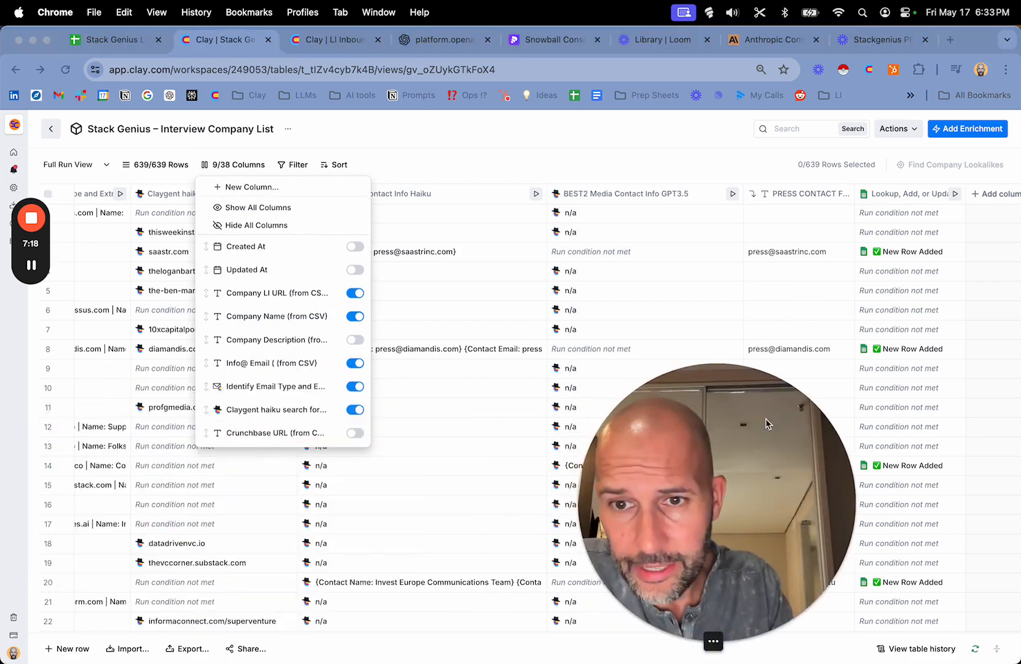
scroll(289, 338, down, 3)
scroll(290, 337, down, 10)
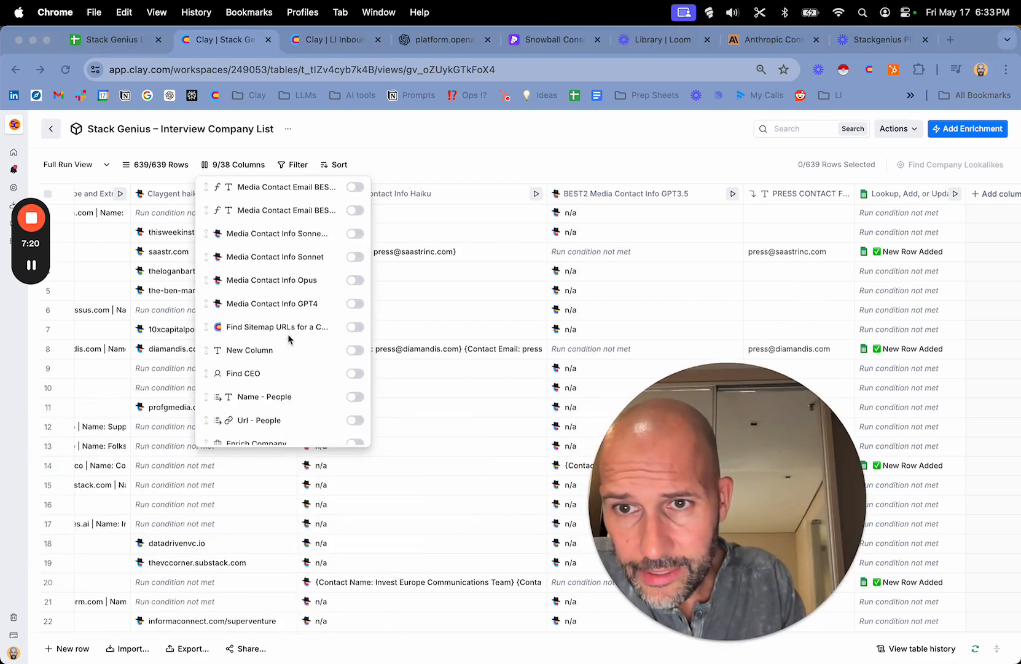
scroll(293, 357, up, 6)
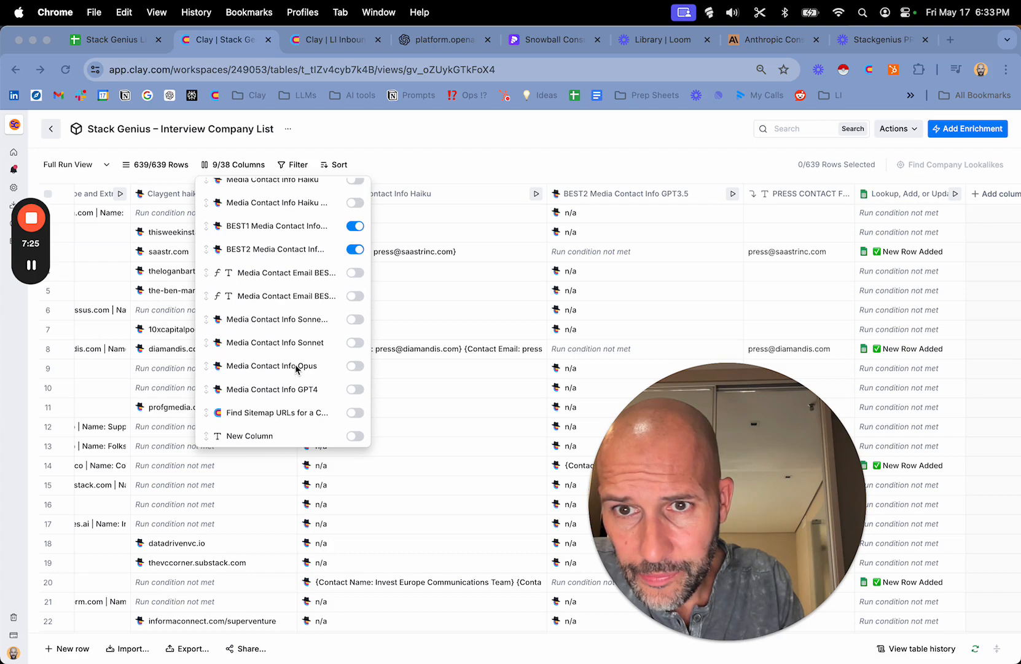
click(355, 272)
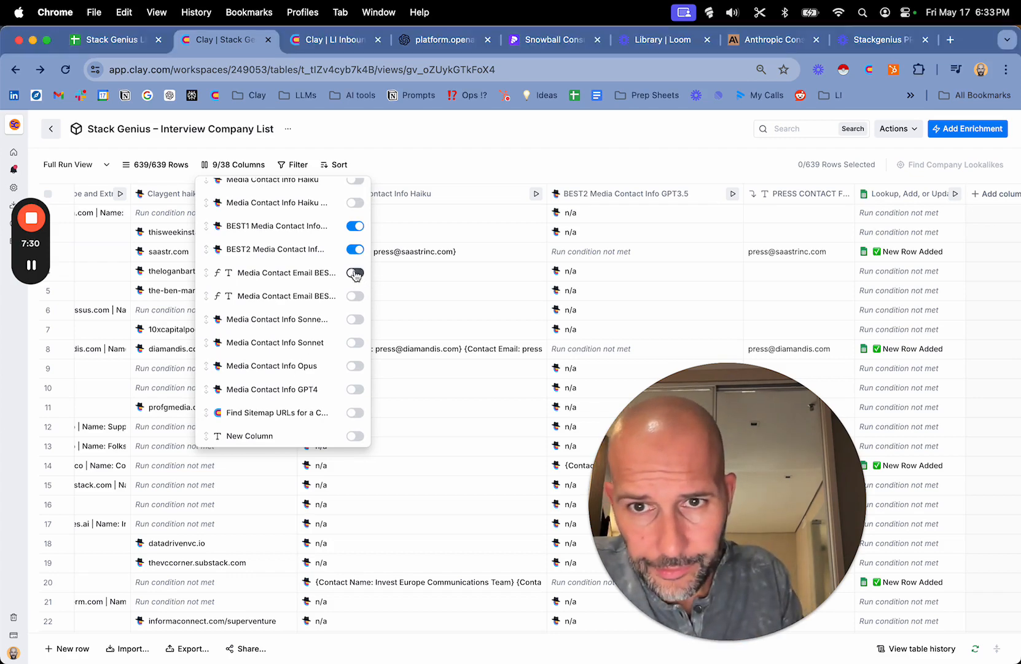
click(445, 172)
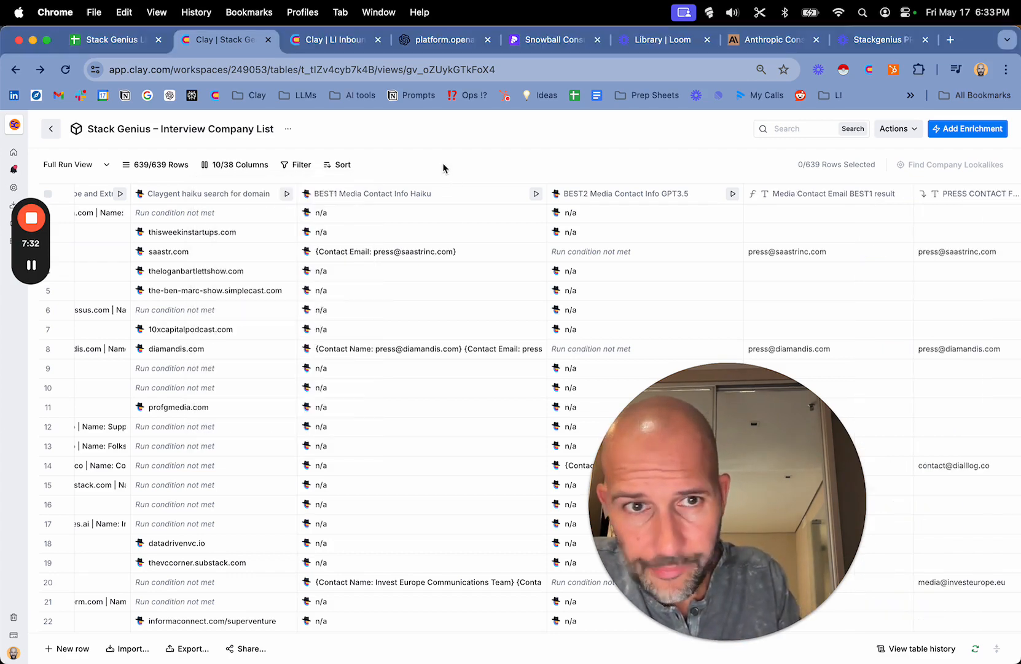
drag(723, 388, 240, 387)
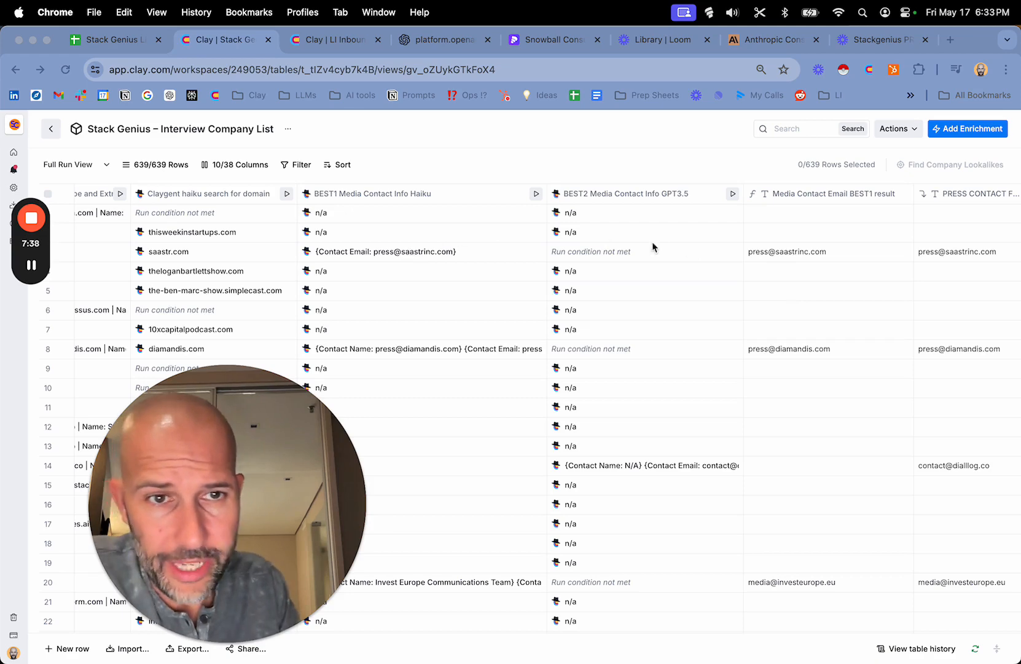
- Examine the Media Contact Email BEST1 result column's formula and the description used to generate its Contact Email extraction
click(814, 195)
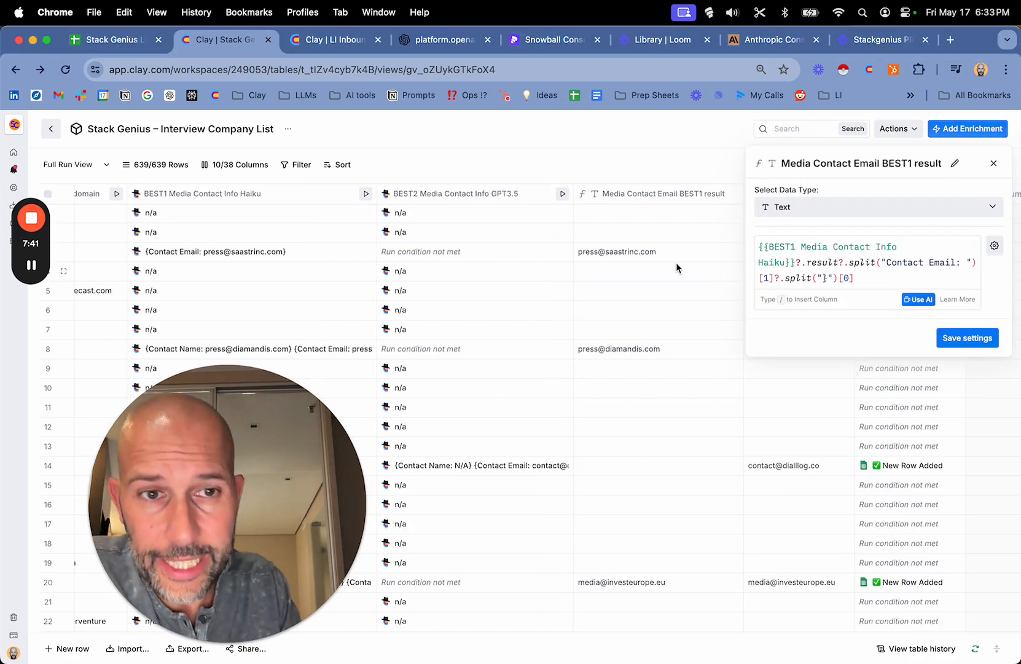
click(918, 300)
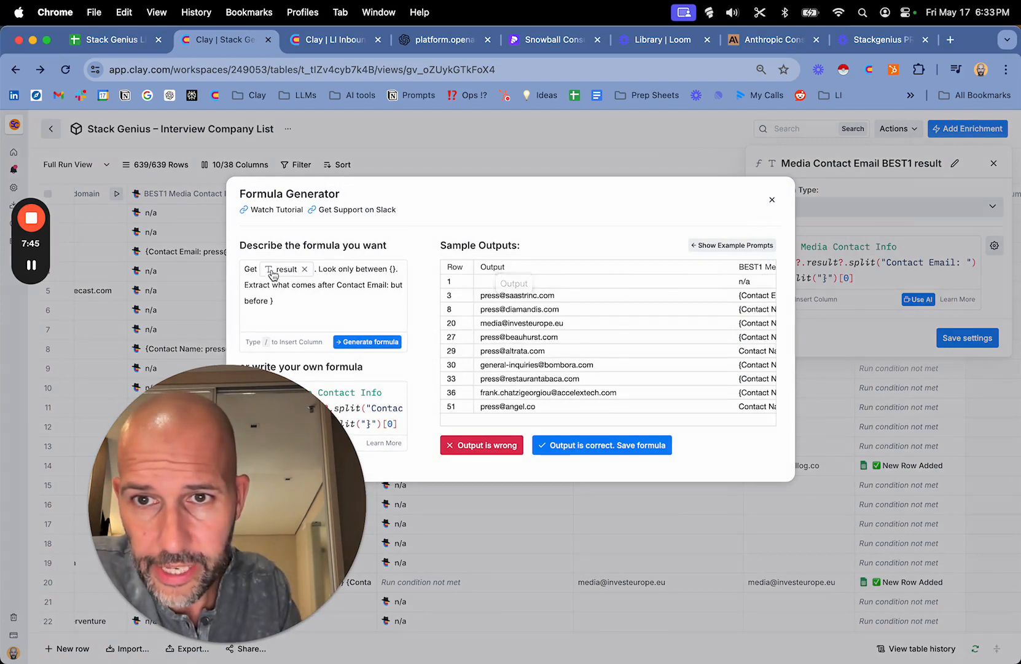
mouse_move(287, 270)
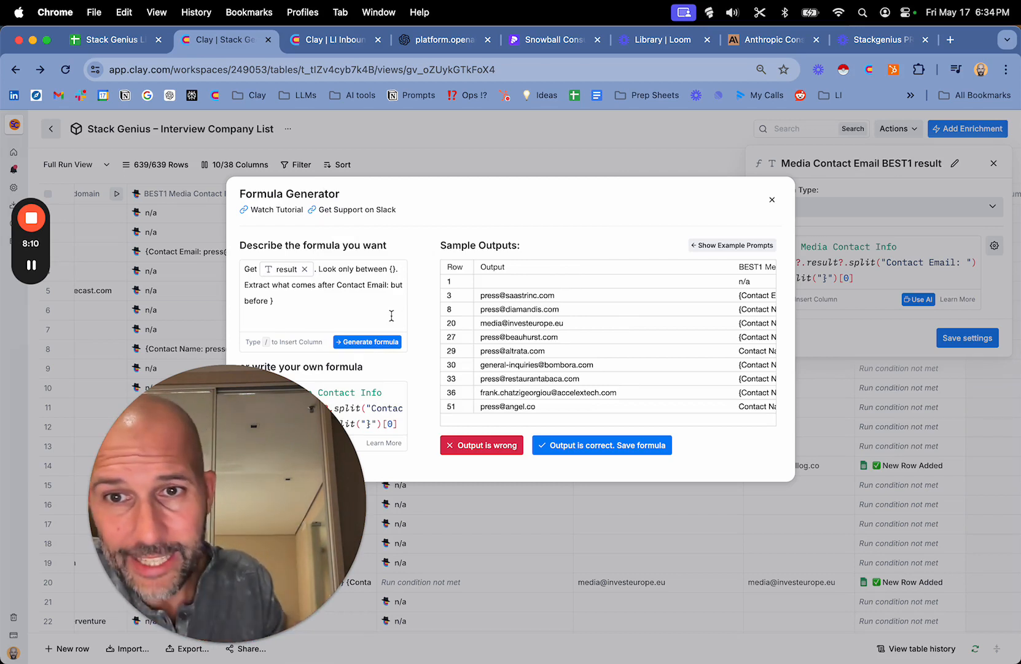
drag(336, 285, 389, 285)
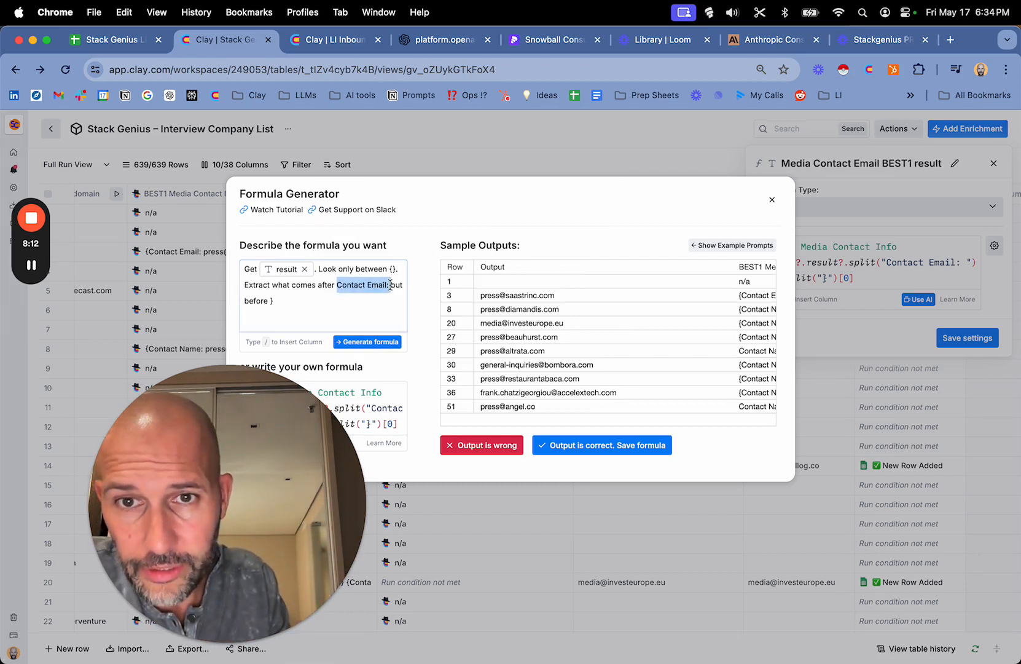
click(319, 298)
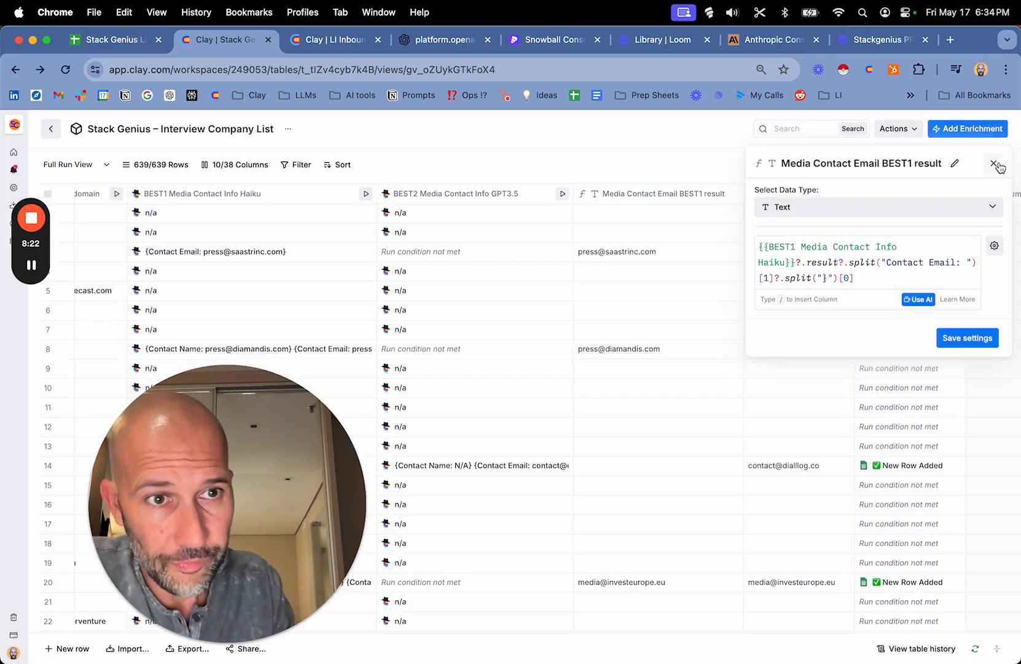
click(993, 163)
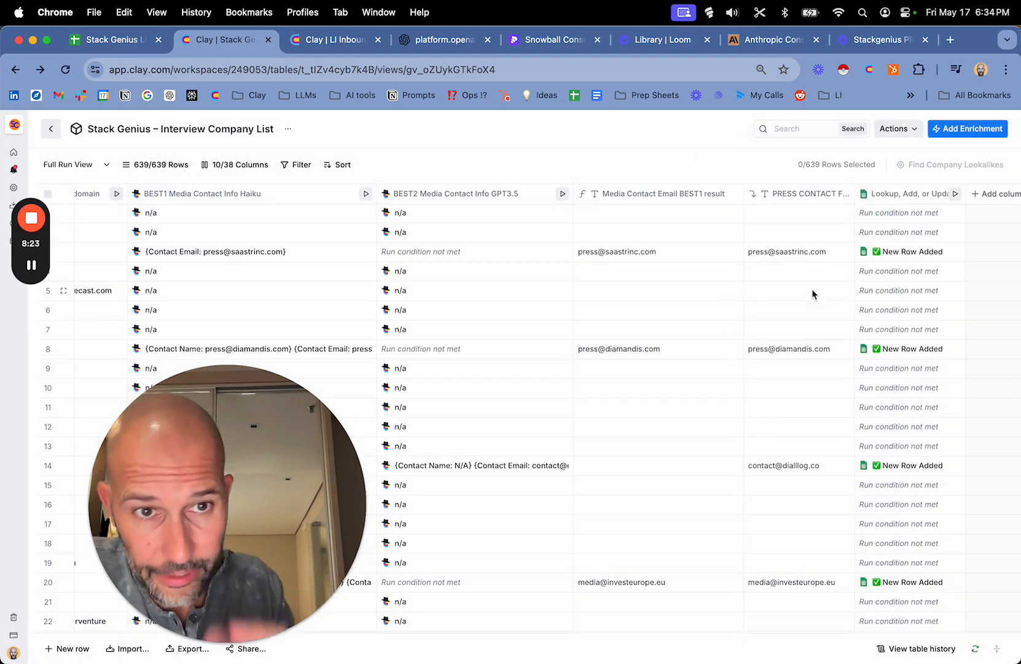
- Hide the Media Contact Email BEST1 result column from the table view
click(676, 196)
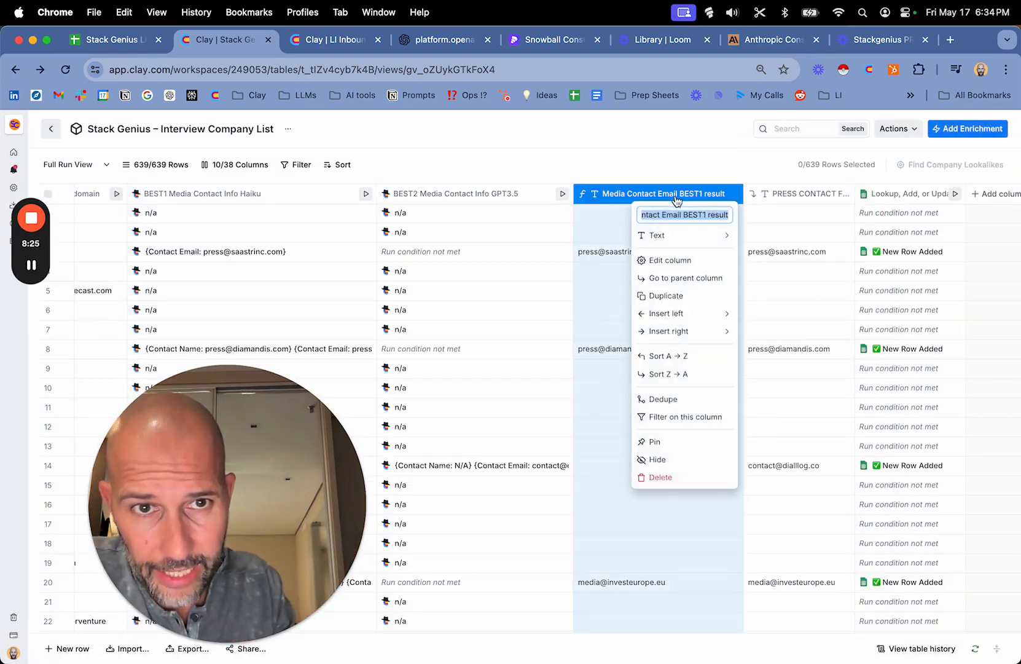
click(663, 467)
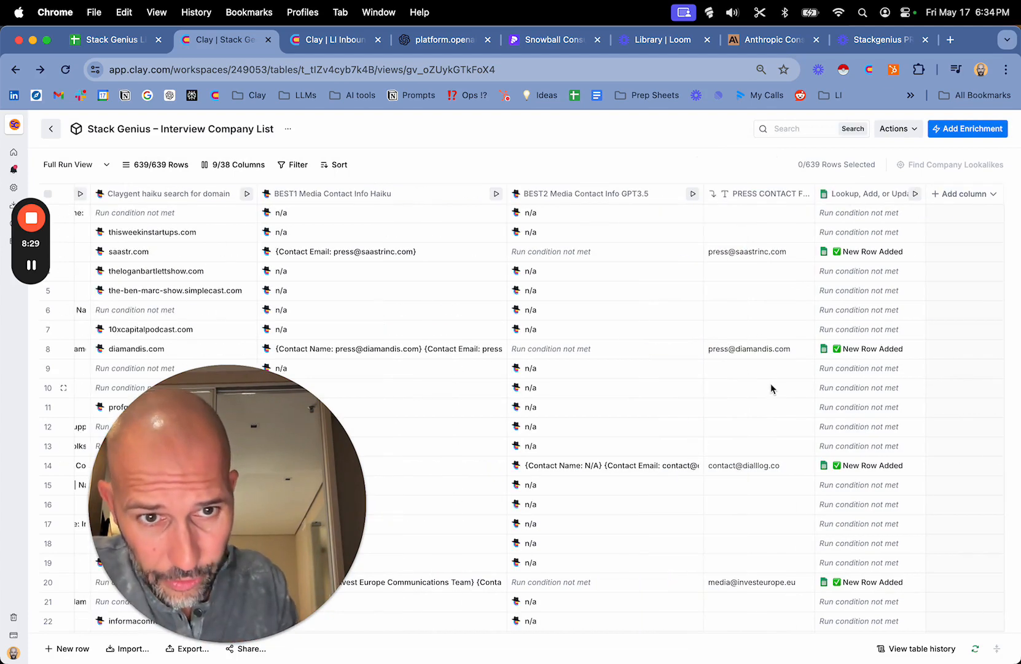
- Look at the PRESS CONTACT FINAL column's settings to see which columns it merges
click(774, 194)
click(741, 260)
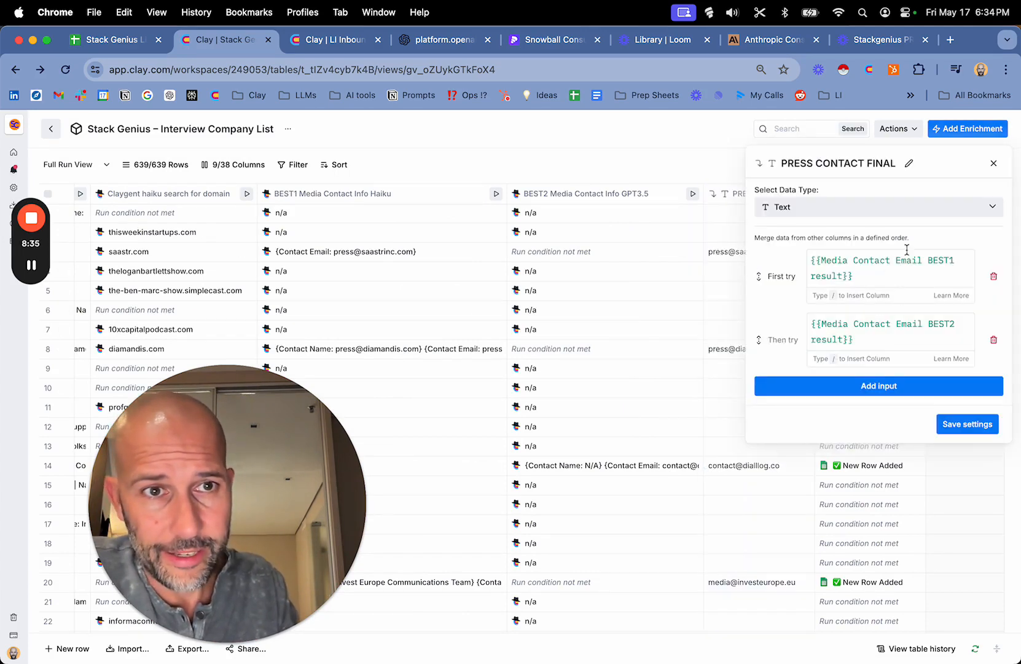
click(994, 162)
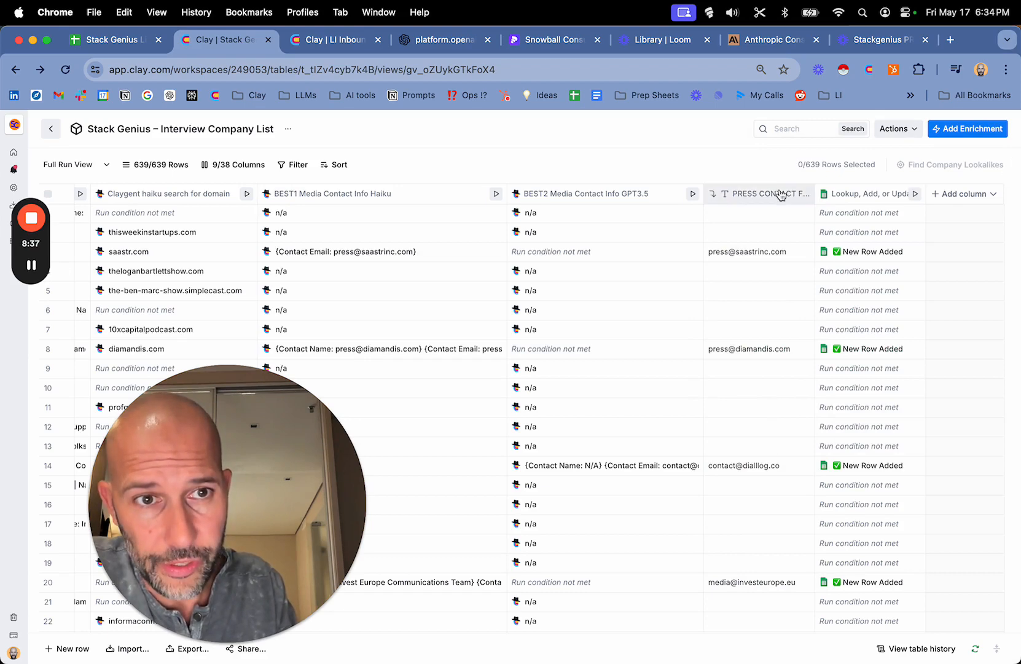
- Check the column insertion options beside PRESS CONTACT FINAL and re-examine the order of its merge inputs in the settings
click(781, 194)
mouse_move(737, 302)
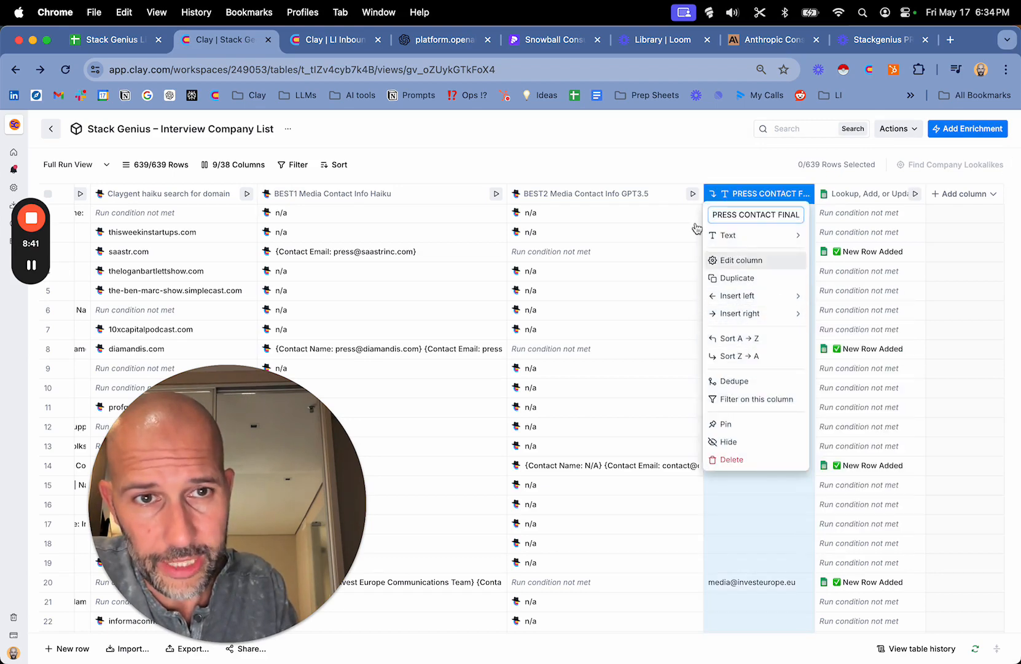
click(668, 160)
click(767, 198)
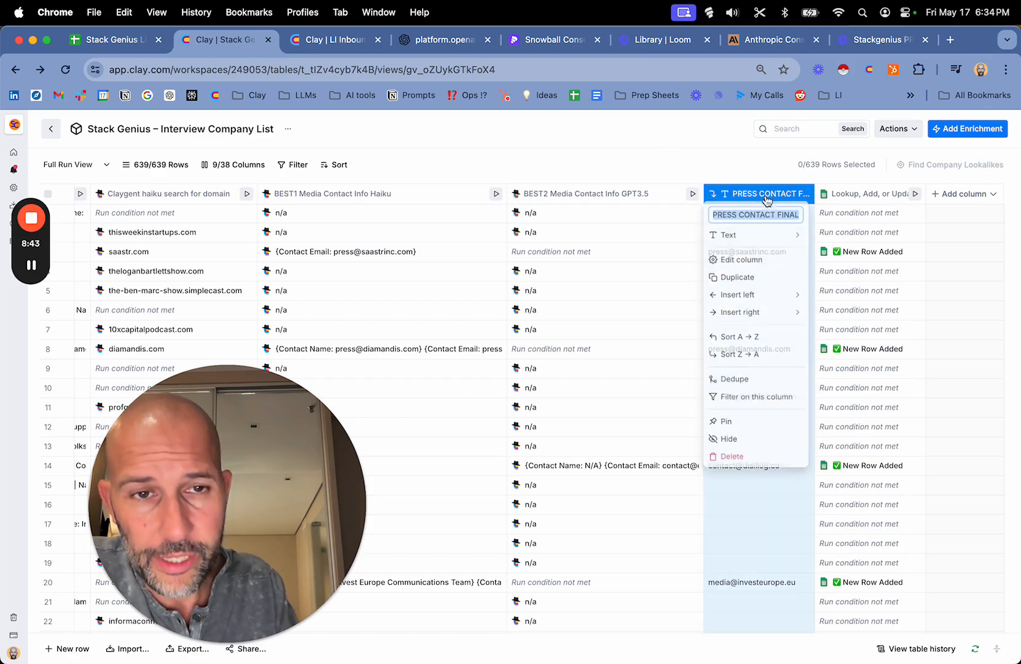
click(754, 263)
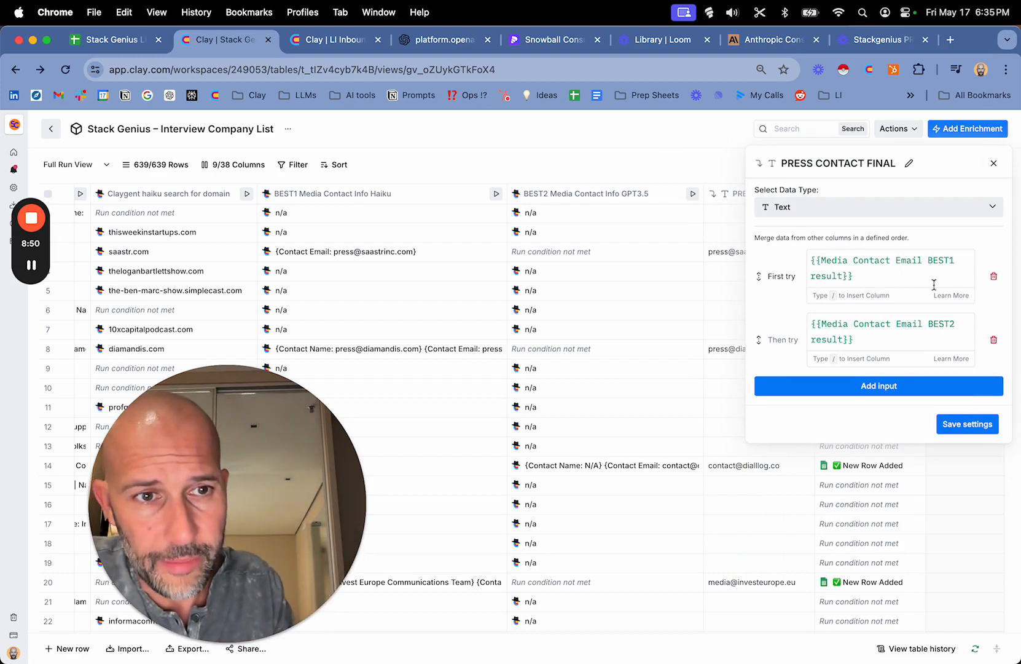
click(995, 164)
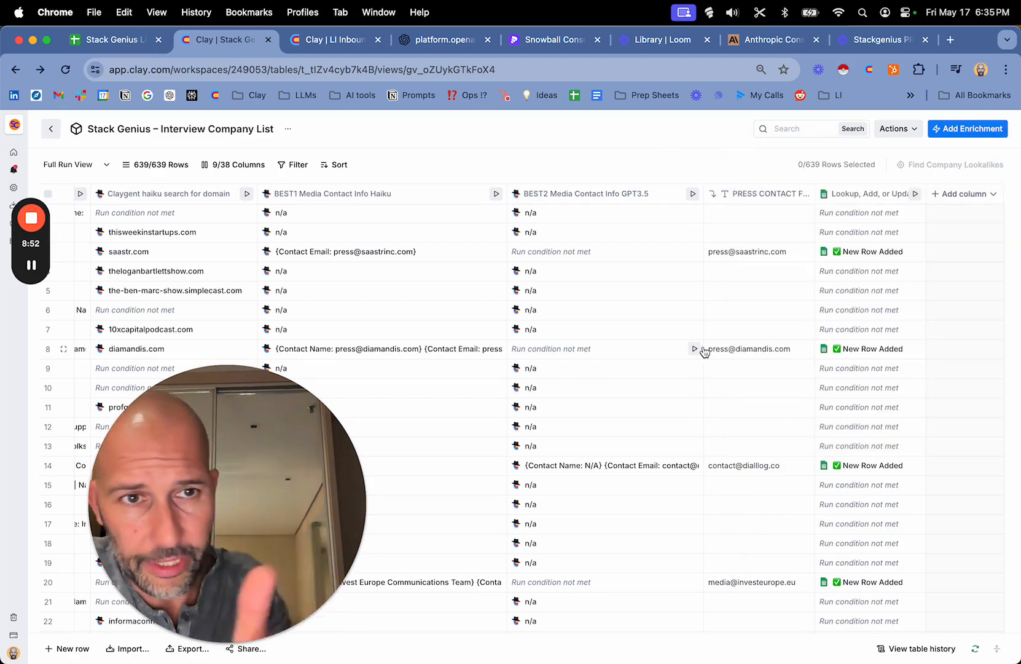
- Open the settings of the Lookup, Add, or Update Row column and examine its spreadsheet, sheet and lookup fields
click(860, 196)
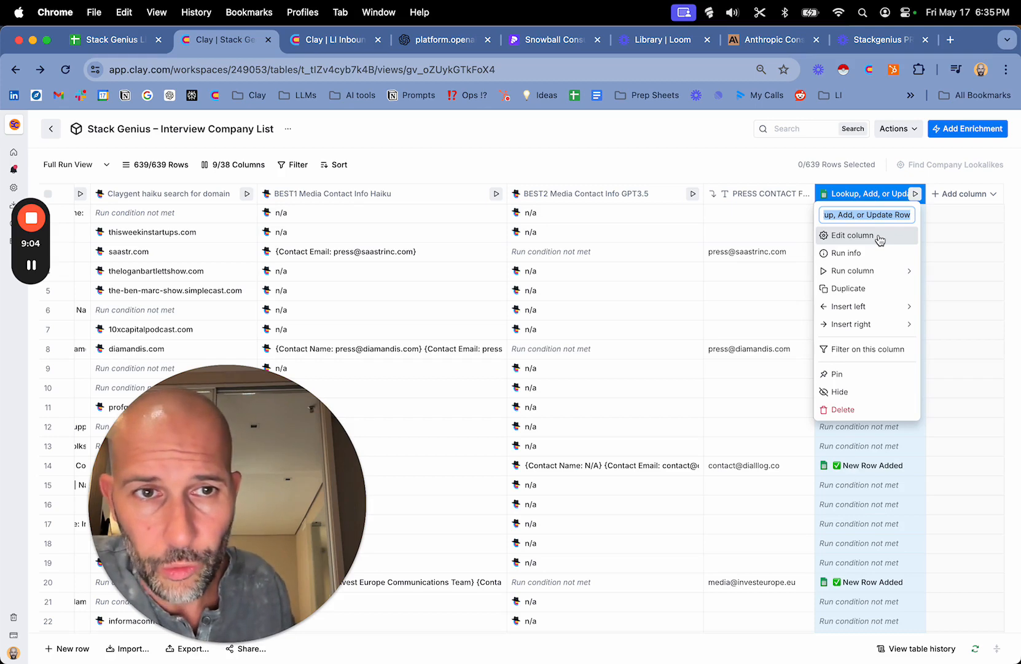
click(880, 237)
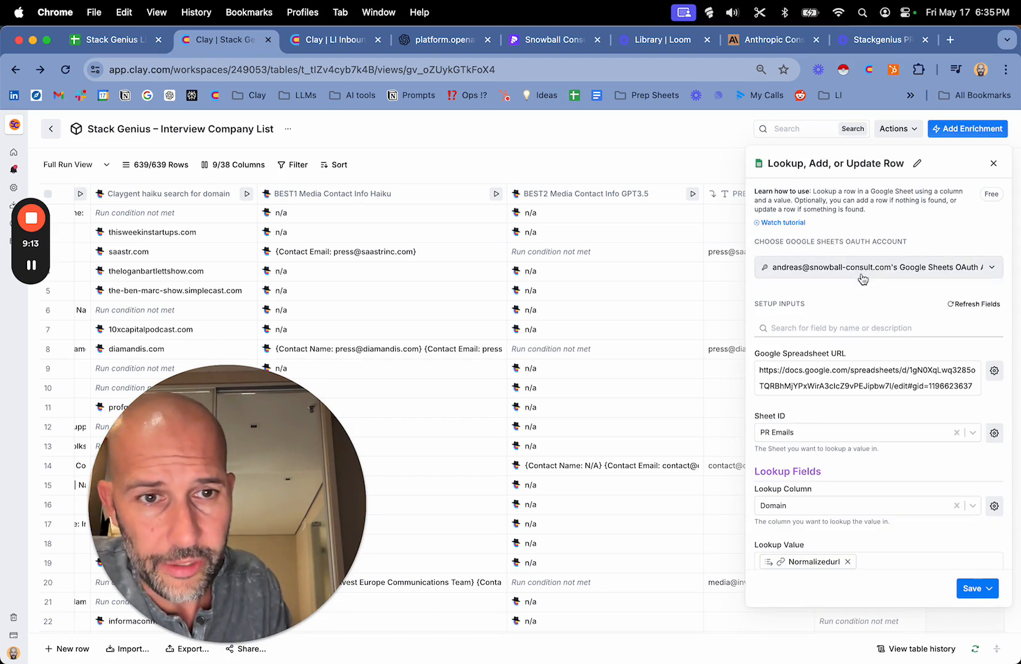
scroll(909, 369, down, 6)
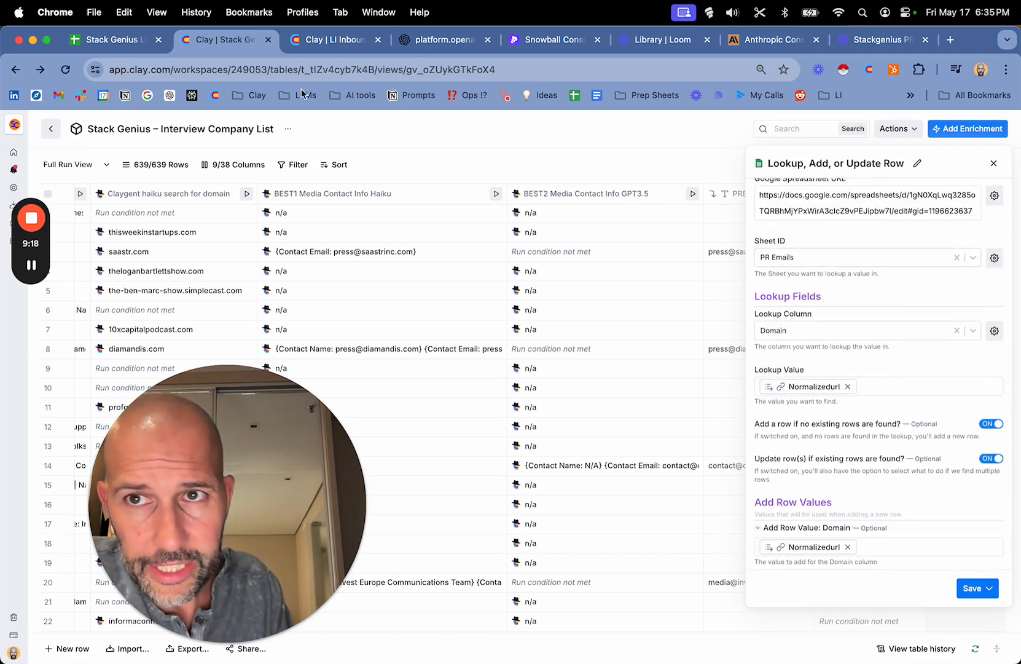
- Switch to the Stack Genius List spreadsheet in Google Sheets and look at the domains and emails on the PR Emails sheet
click(111, 40)
drag(234, 463, 428, 438)
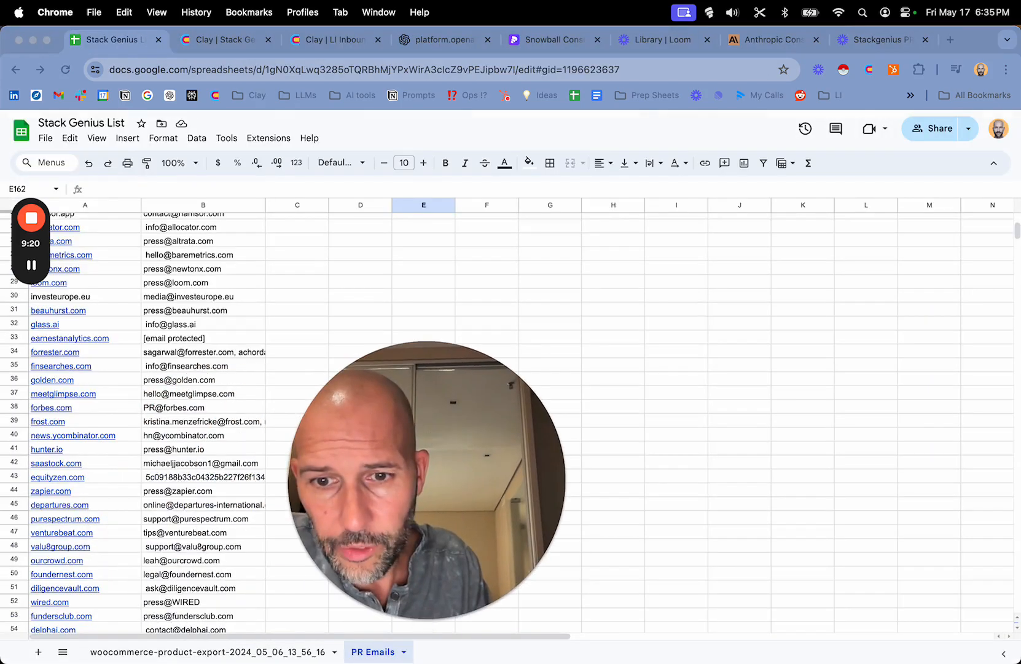
drag(432, 525, 164, 540)
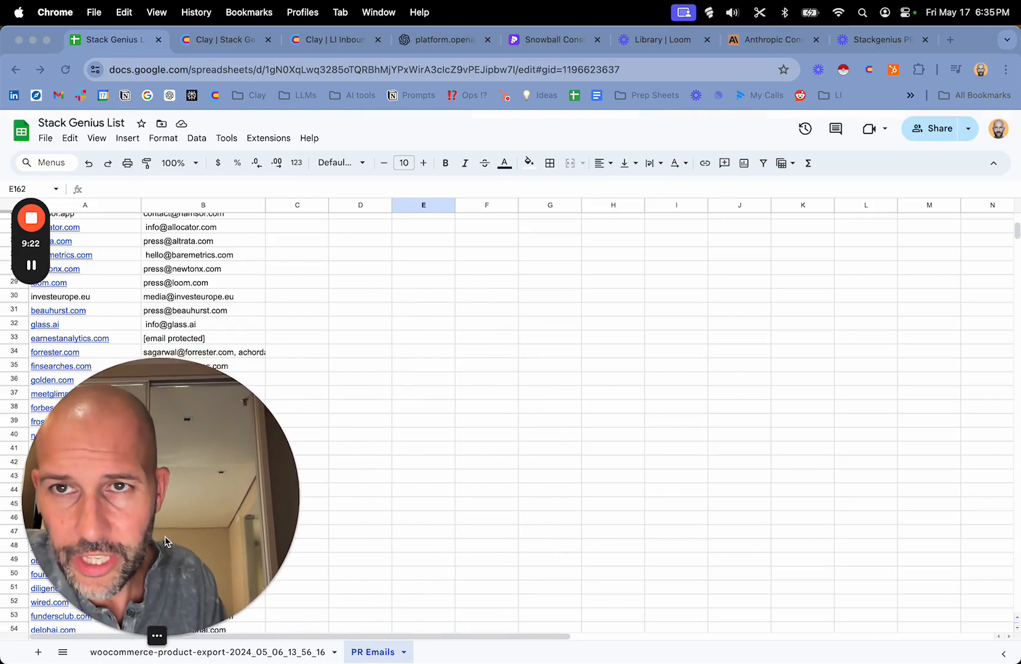
- Return to the Clay table and examine which columns feed the lookup column's add-row and update-row values
click(221, 41)
scroll(913, 418, down, 5)
scroll(912, 418, up, 3)
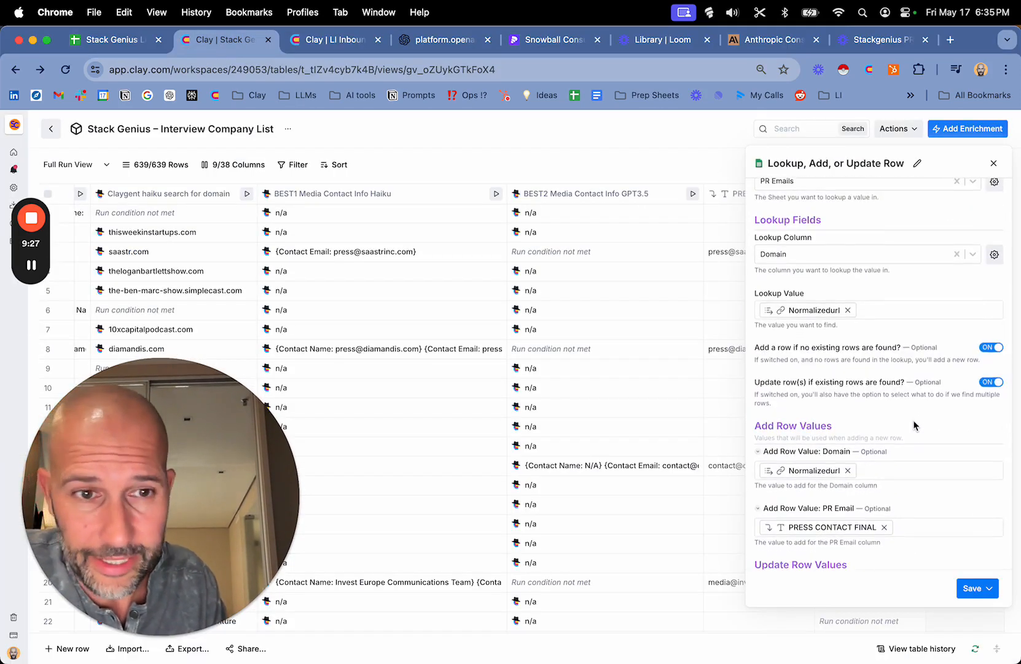
scroll(913, 420, down, 2)
scroll(913, 420, down, 1)
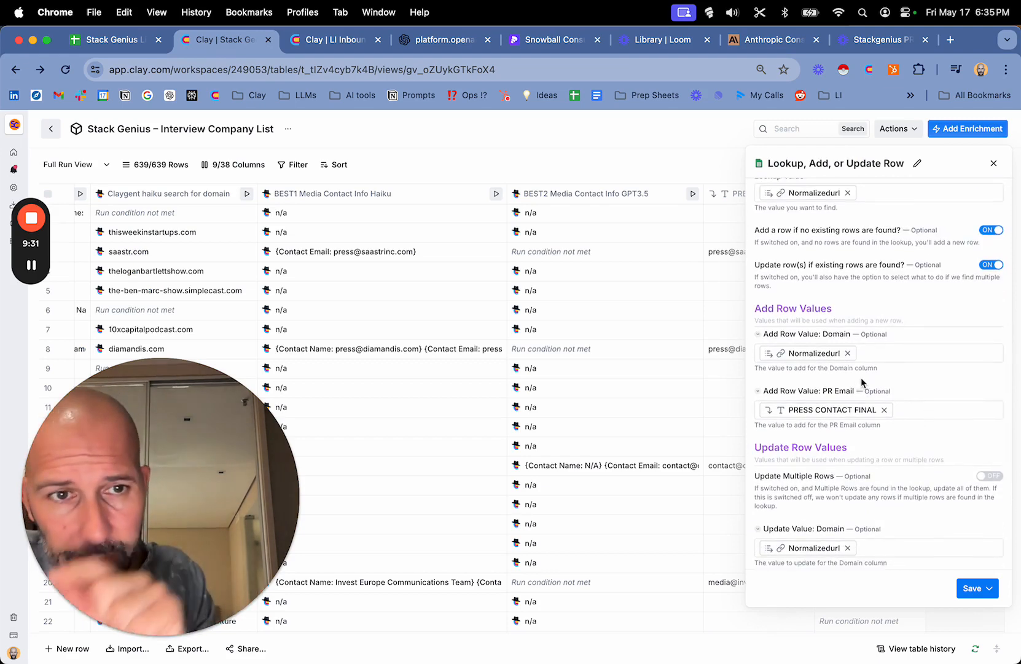
scroll(861, 377, down, 1)
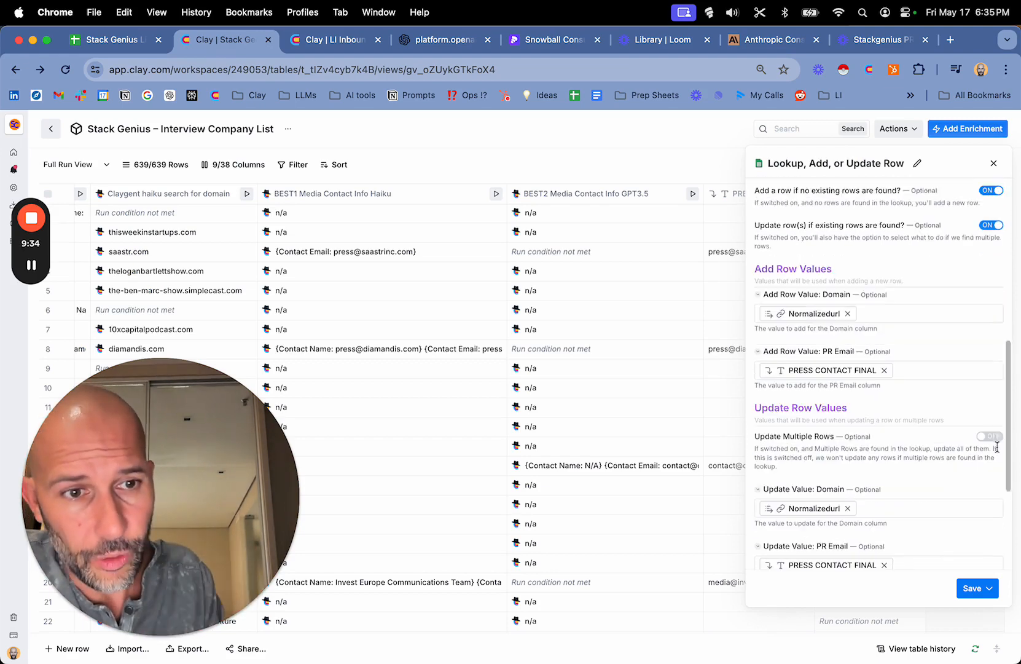
- Turn on Update Multiple Rows for the Google Sheets lookup column and save it without running
click(990, 436)
scroll(928, 366, down, 4)
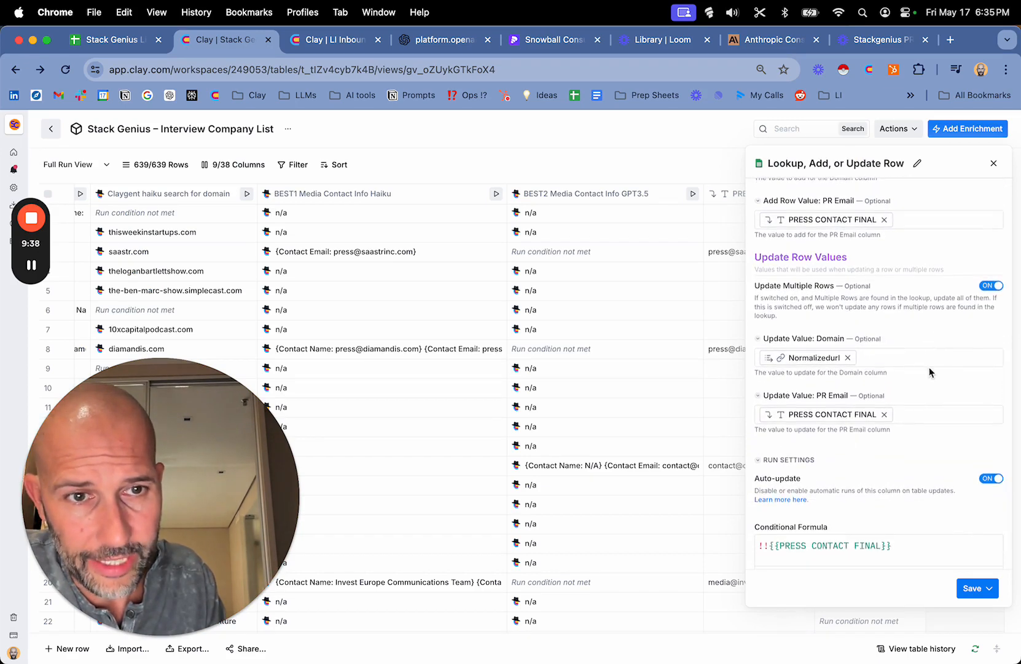
mouse_move(844, 359)
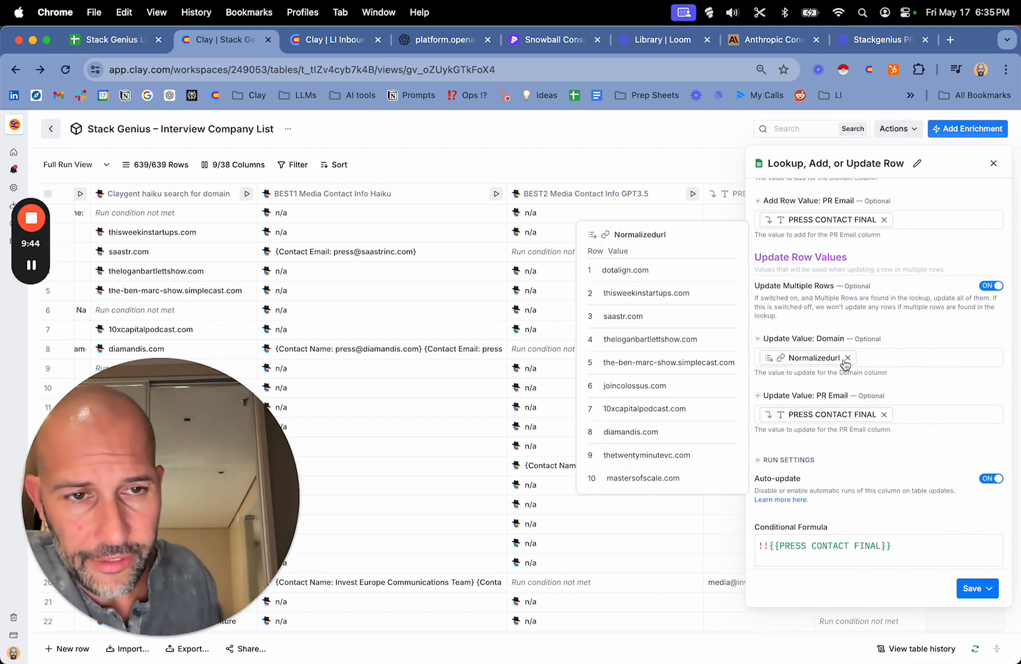
click(977, 588)
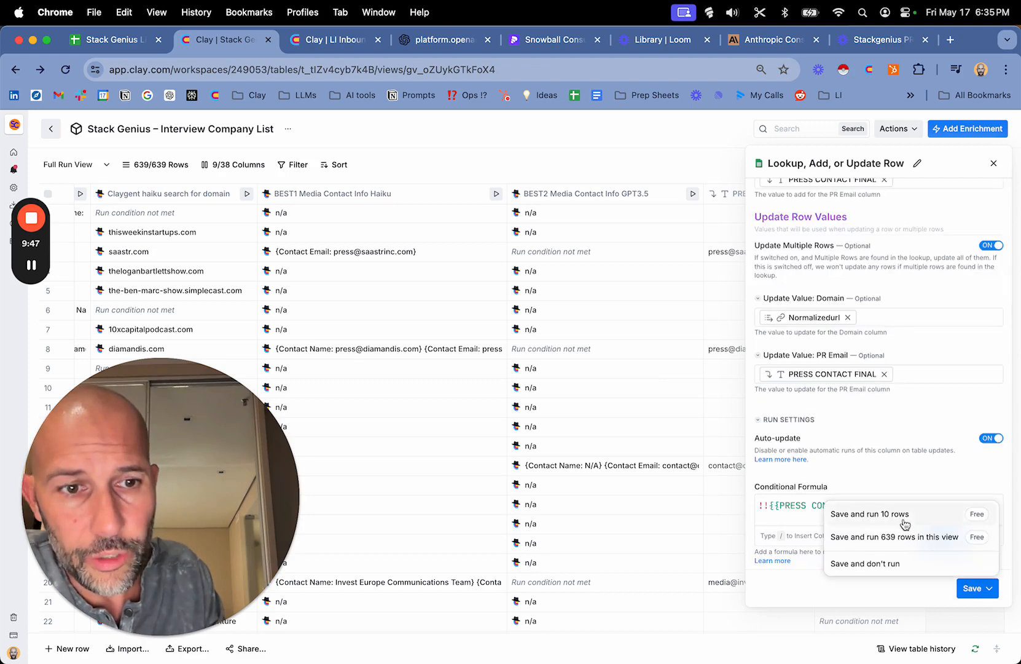
click(893, 564)
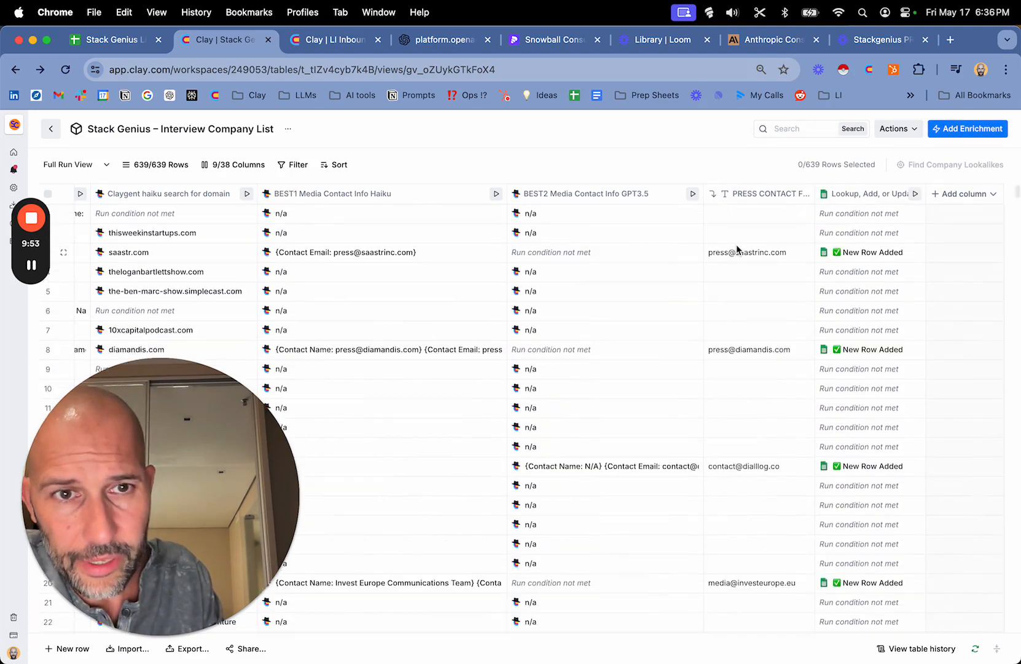
- Look through the PRESS CONTACT FINAL emails down the table alongside their Google Sheets row statuses
drag(725, 215, 725, 617)
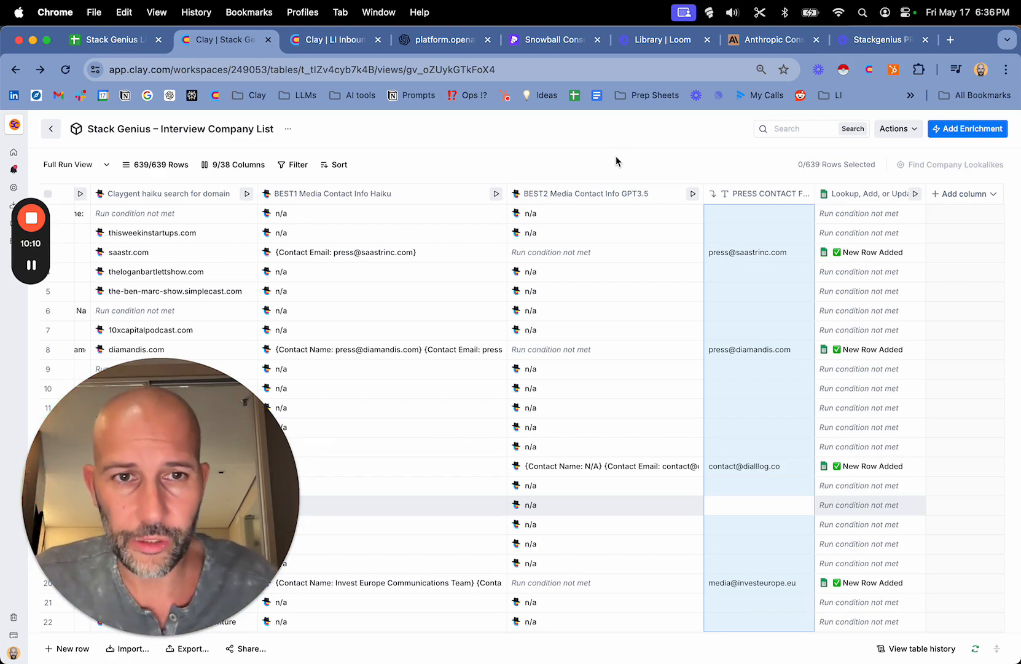
scroll(676, 290, down, 10)
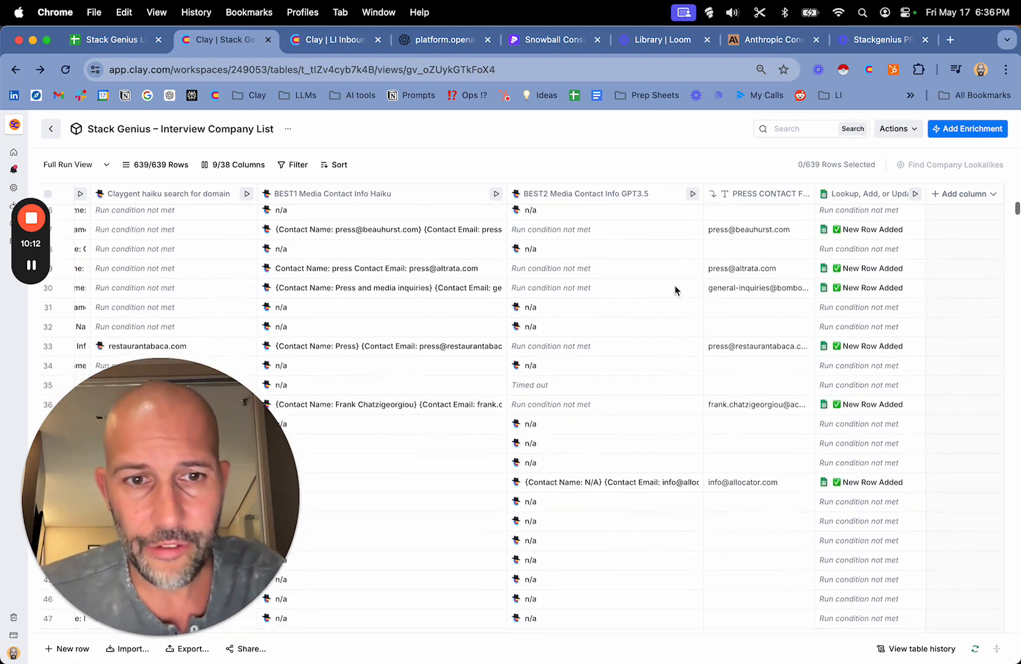
scroll(676, 290, down, 2)
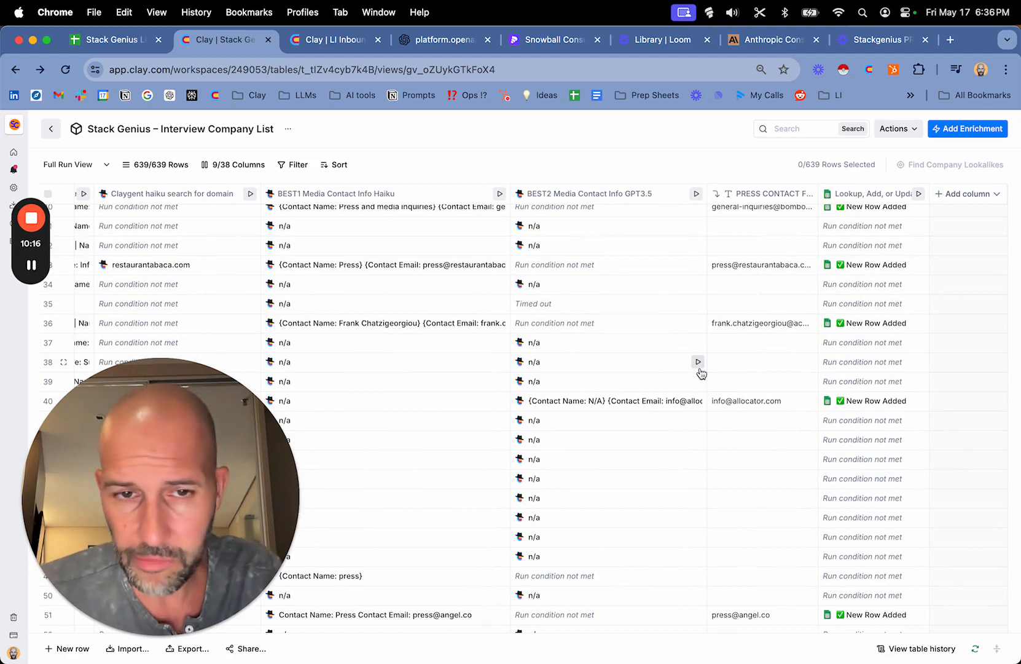
click(765, 405)
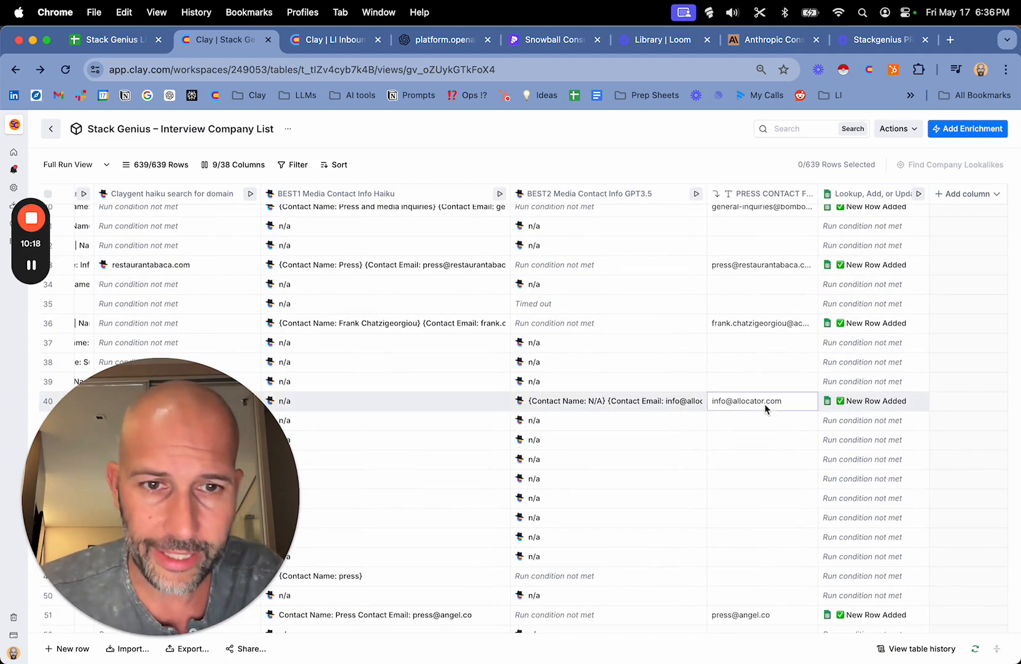
scroll(759, 461, down, 10)
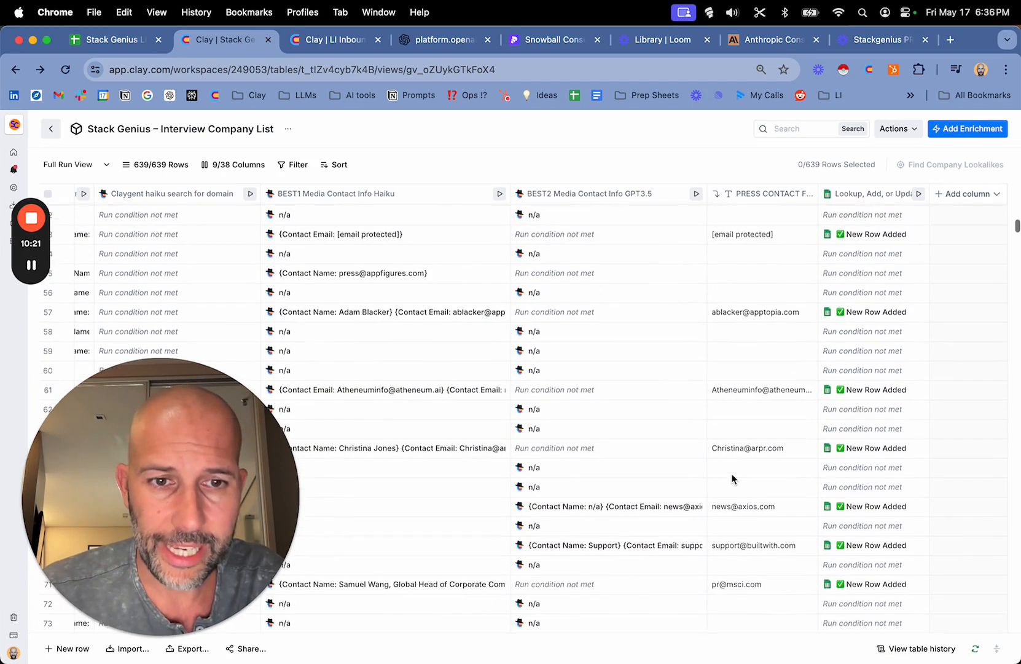
scroll(762, 515, down, 3)
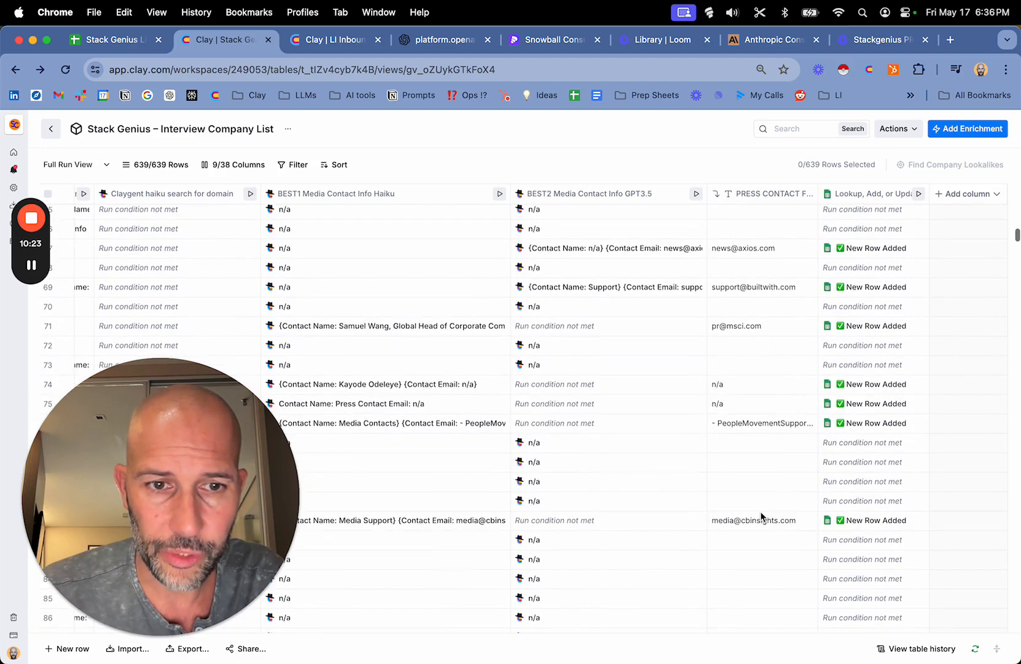
scroll(761, 510, down, 1)
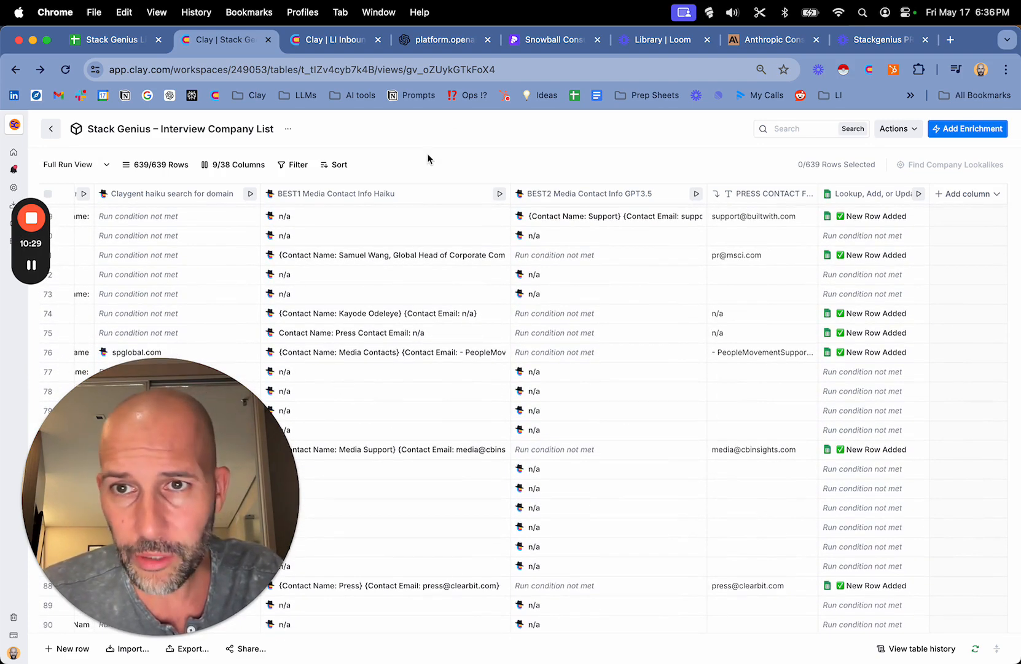
- Switch the table to the "build view find media contact" view and look across its media contact test columns
click(102, 166)
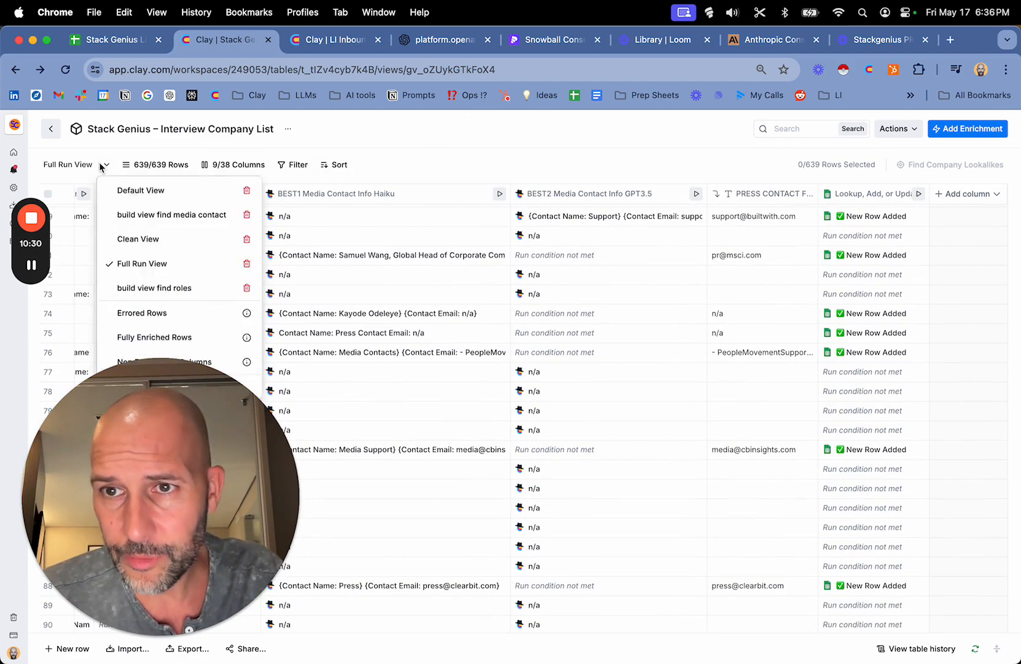
click(136, 213)
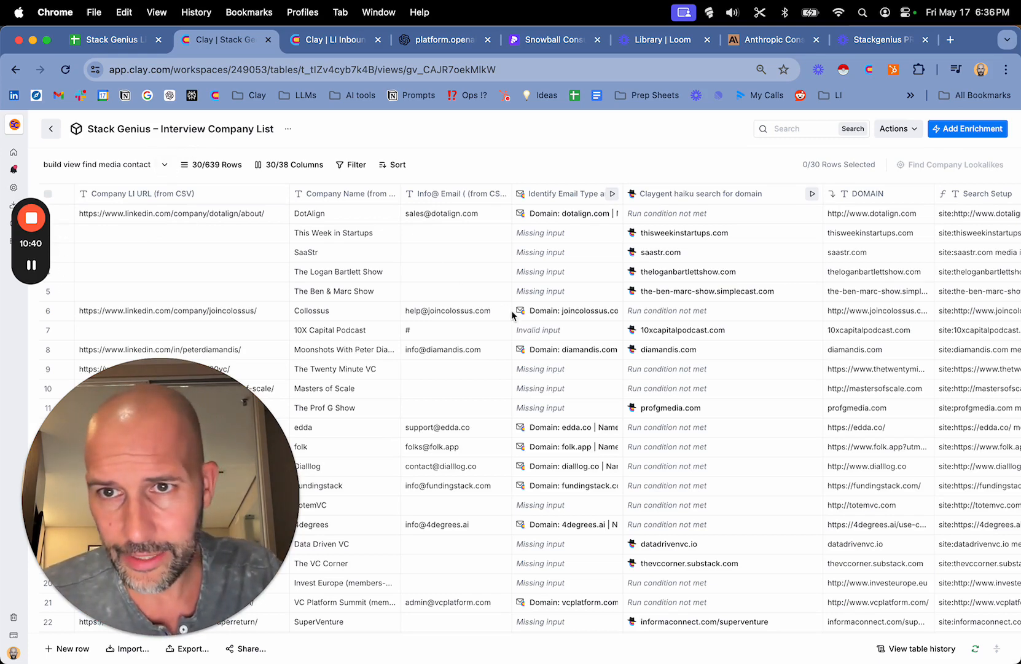
scroll(553, 276, right, 10)
scroll(725, 262, right, 10)
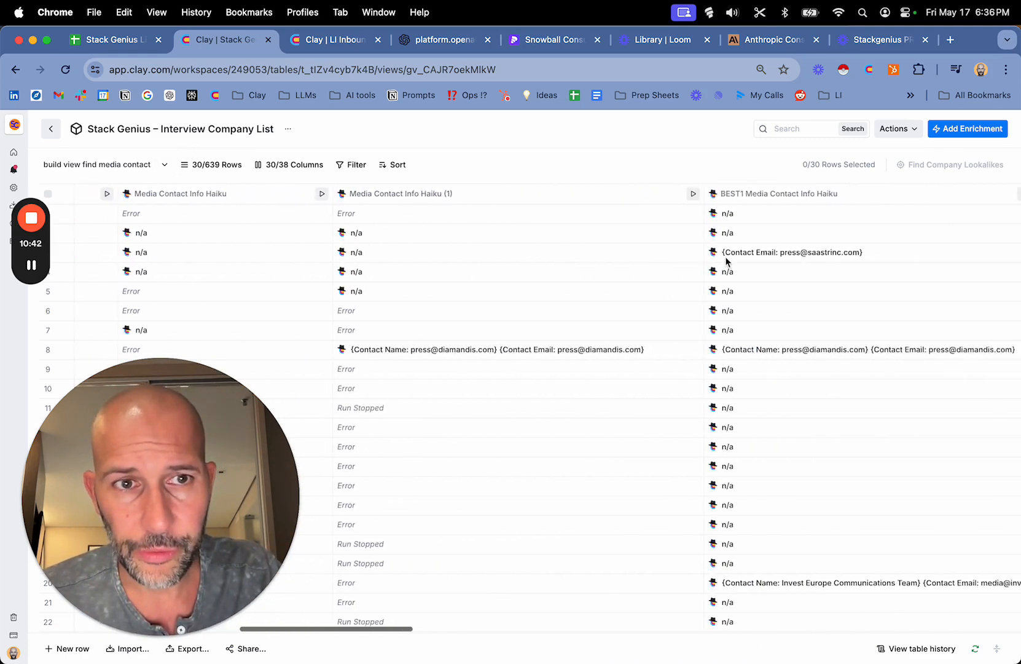
scroll(726, 261, right, 10)
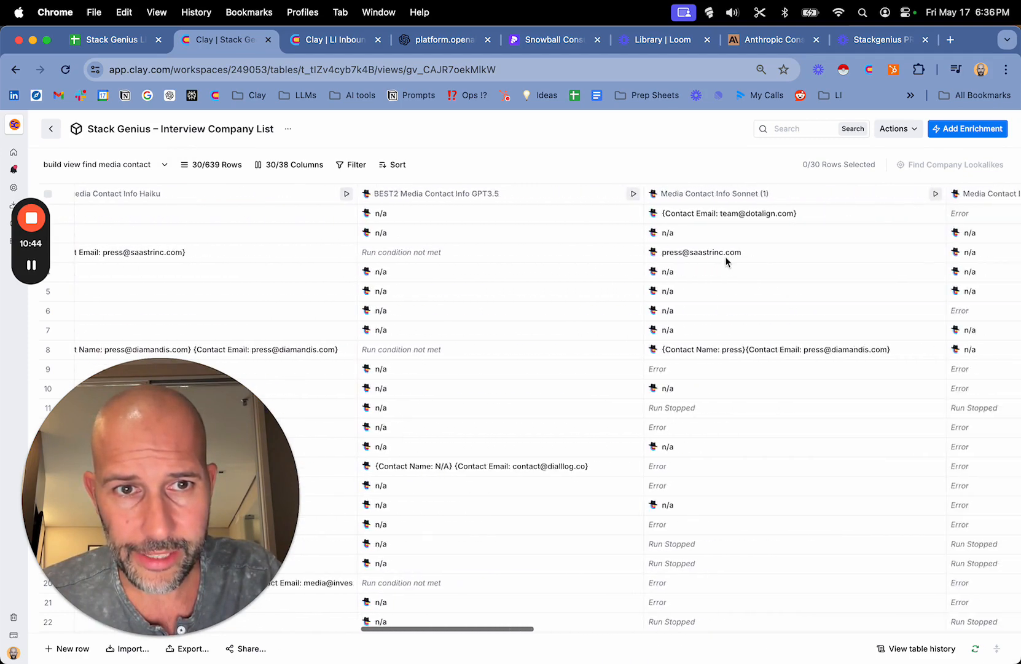
scroll(726, 262, right, 10)
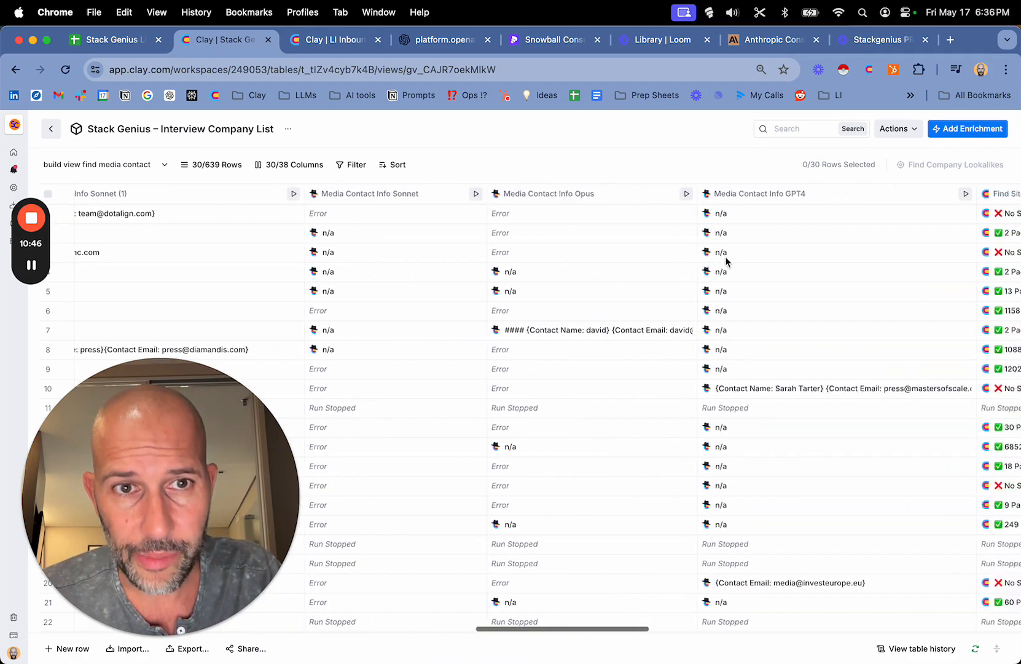
scroll(809, 242, right, 3)
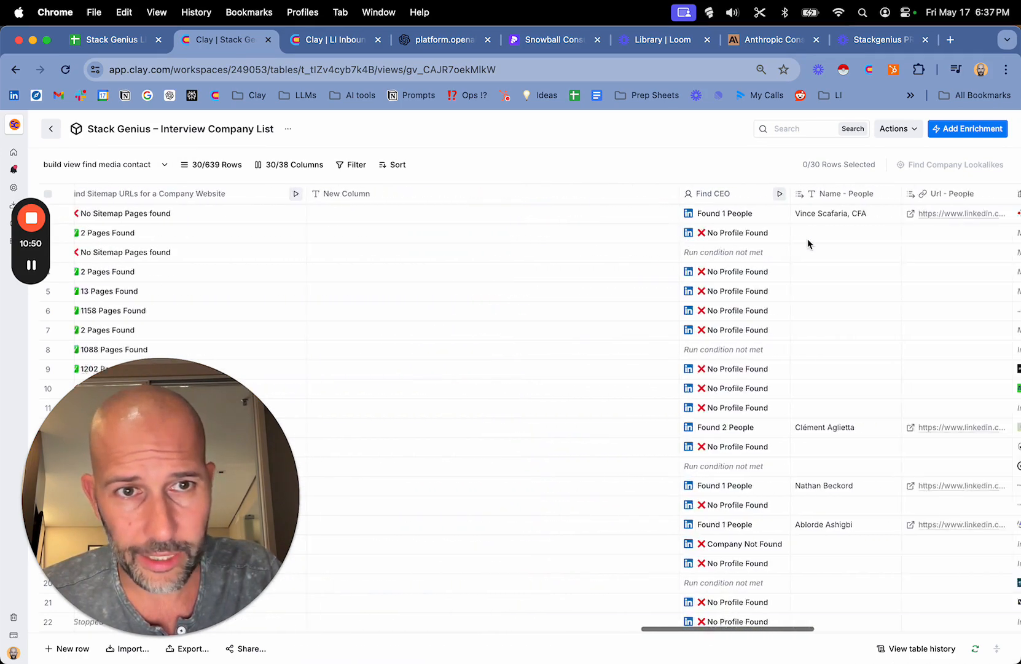
scroll(800, 244, left, 20)
scroll(799, 244, left, 10)
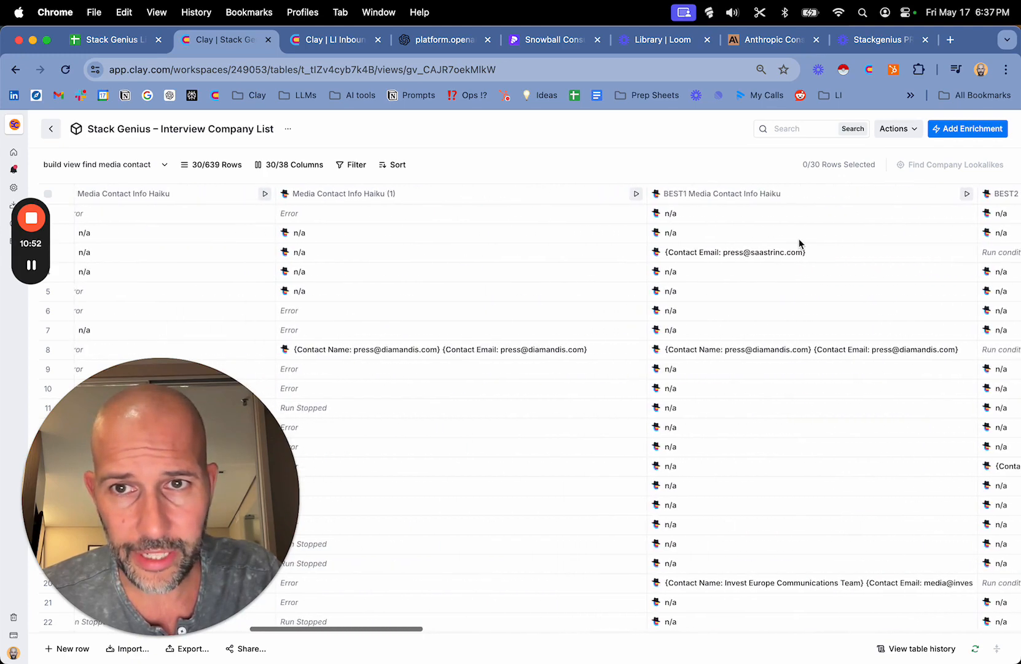
scroll(560, 240, left, 1)
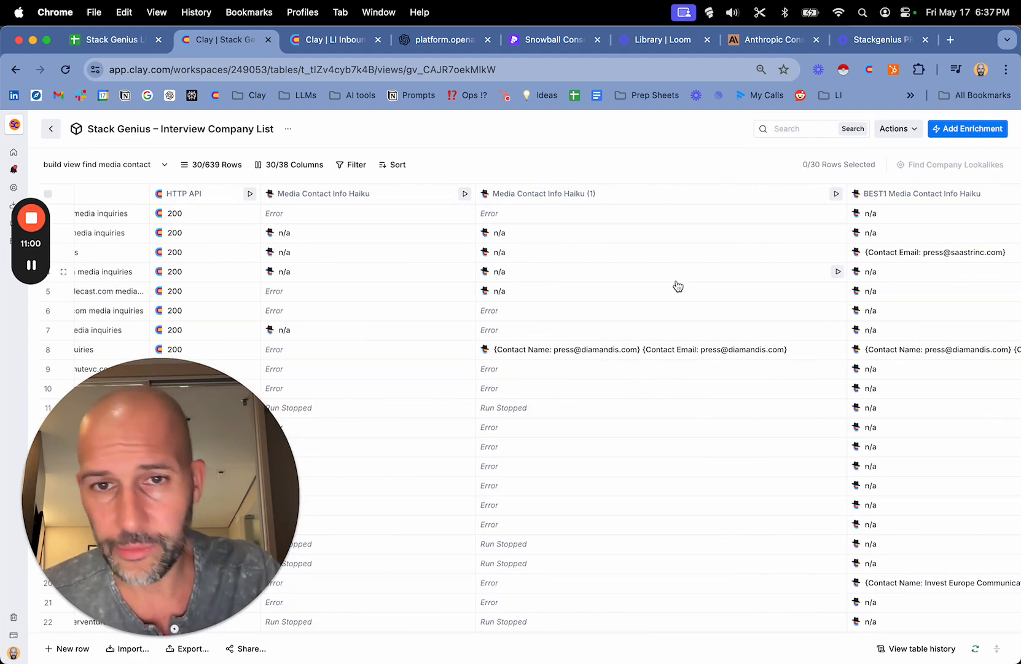
- Examine the result, reasoning and cost details of SaaStr's Media Contact Info Haiku cell, and close the details
click(331, 256)
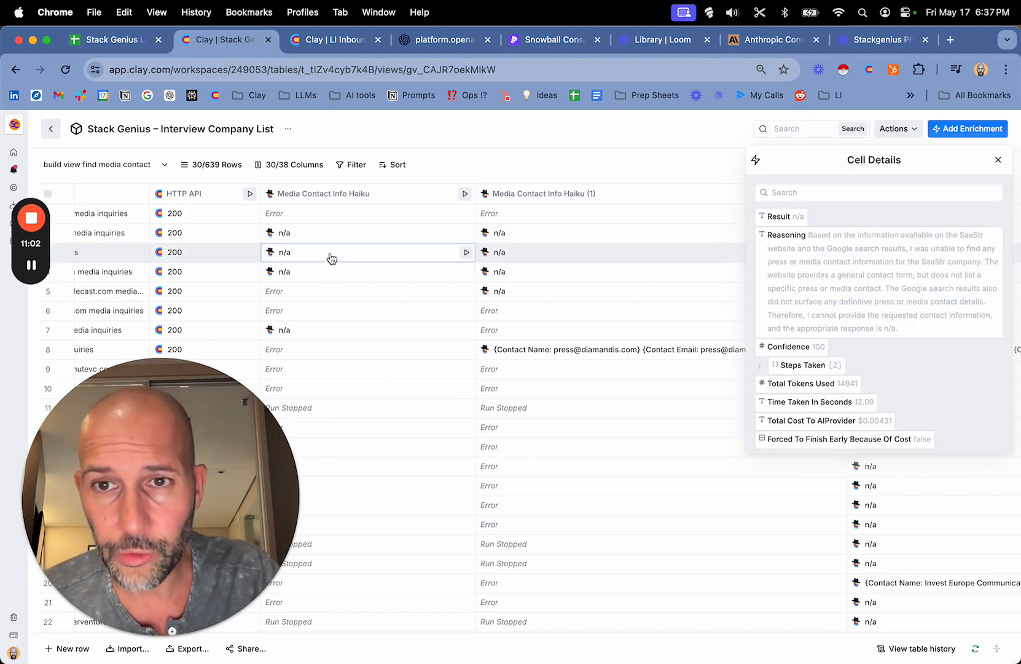
mouse_move(834, 287)
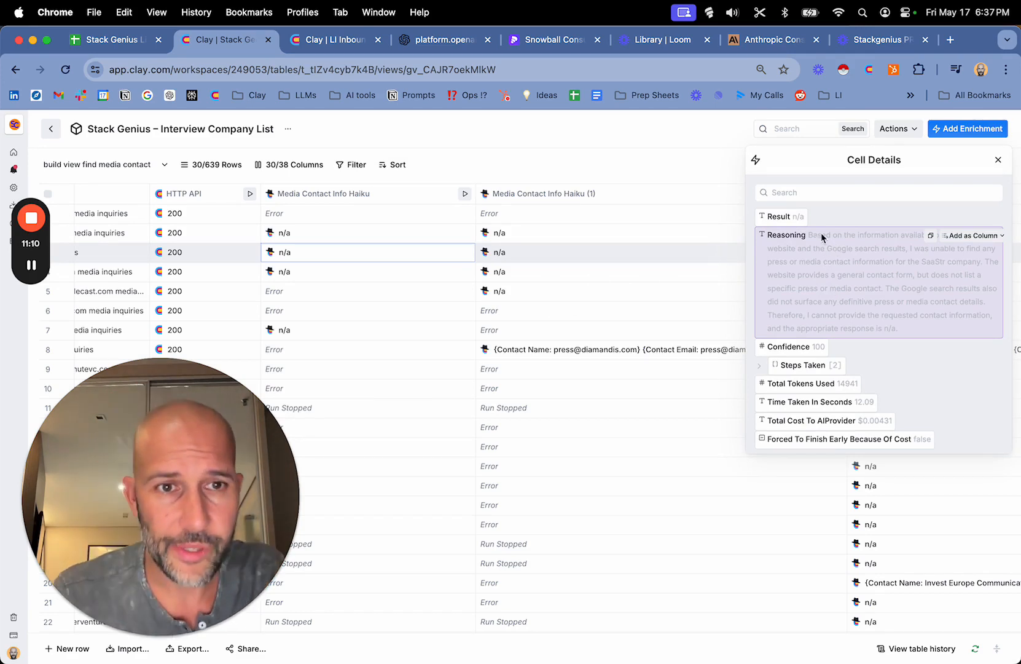
mouse_move(788, 216)
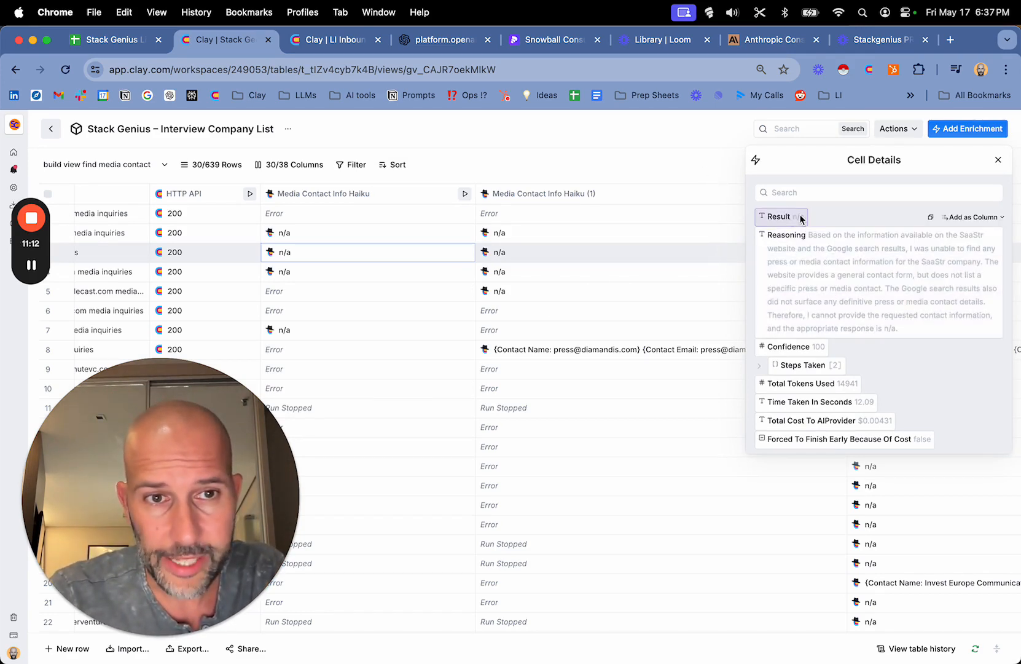
mouse_move(832, 240)
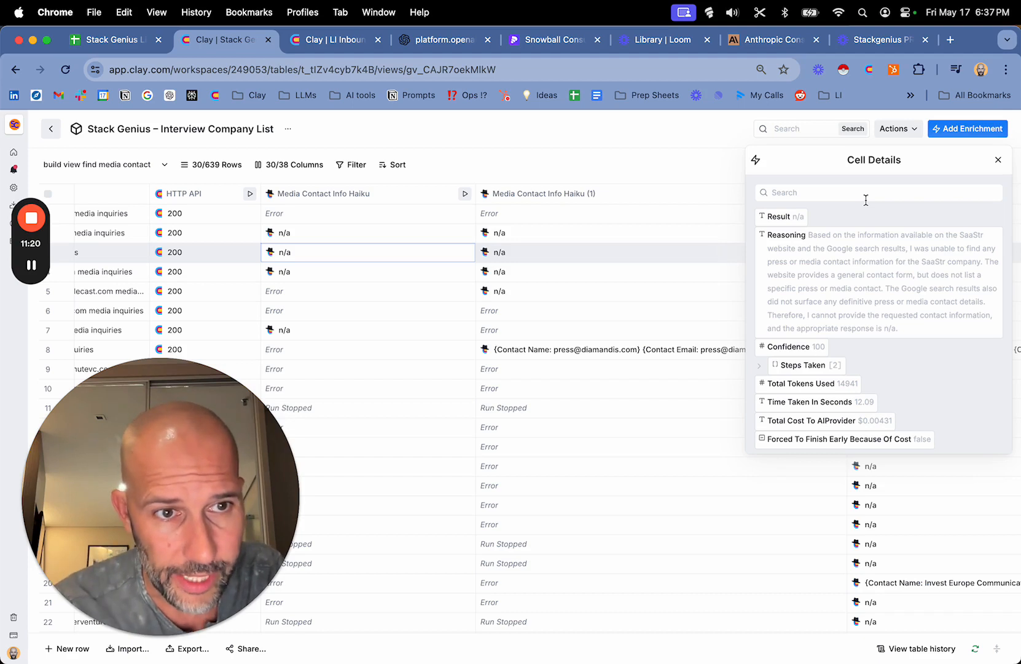
mouse_move(904, 271)
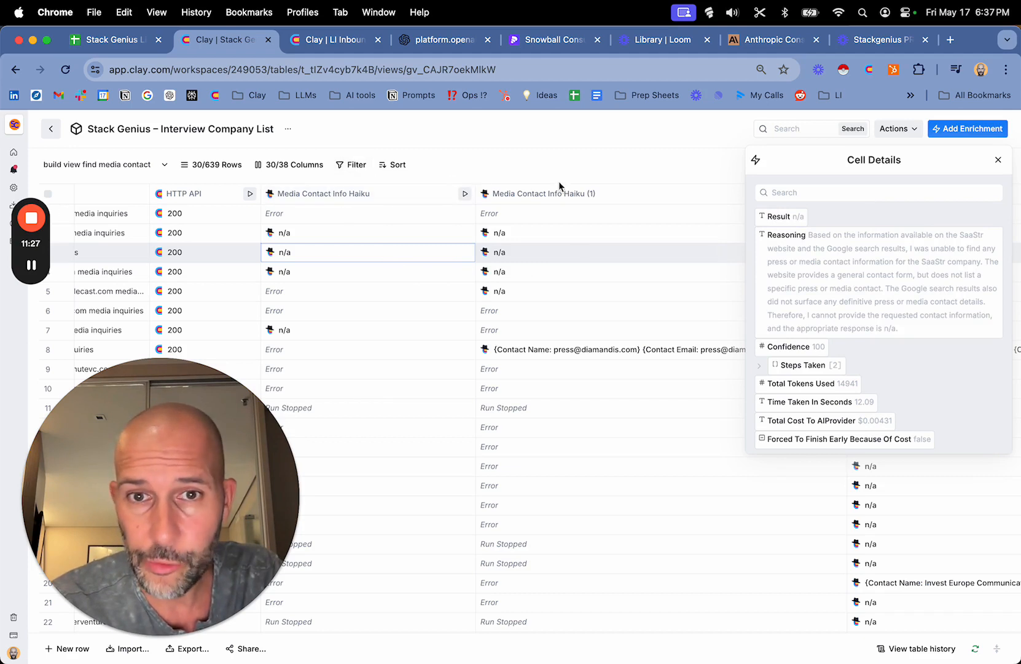
click(998, 160)
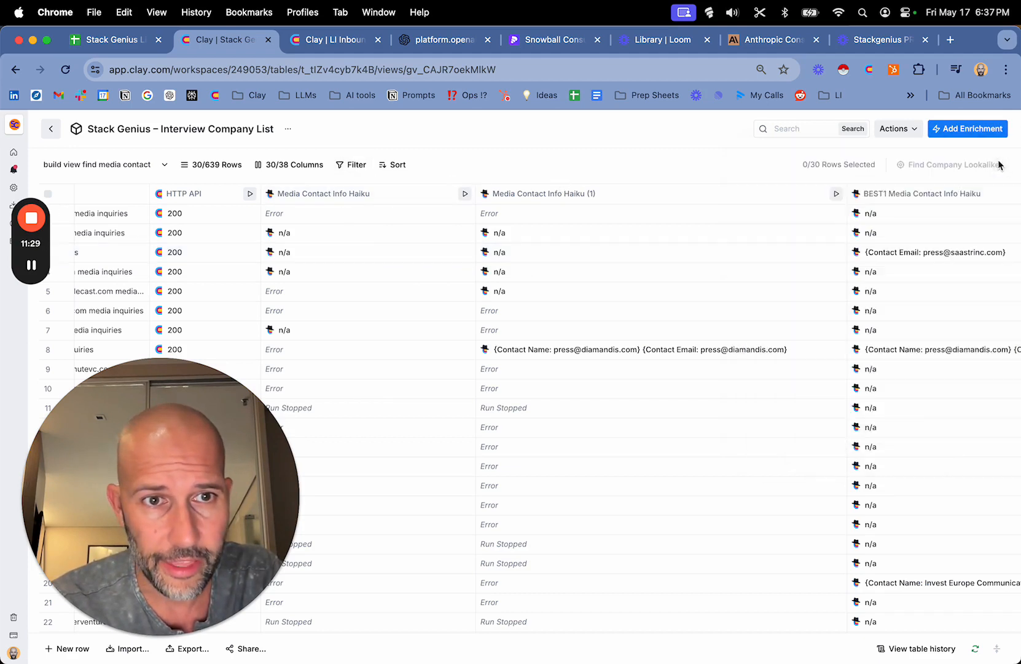
- Compare the media contact results across the Haiku, GPT3.5, Sonnet, Opus and GPT4 columns
scroll(773, 290, right, 3)
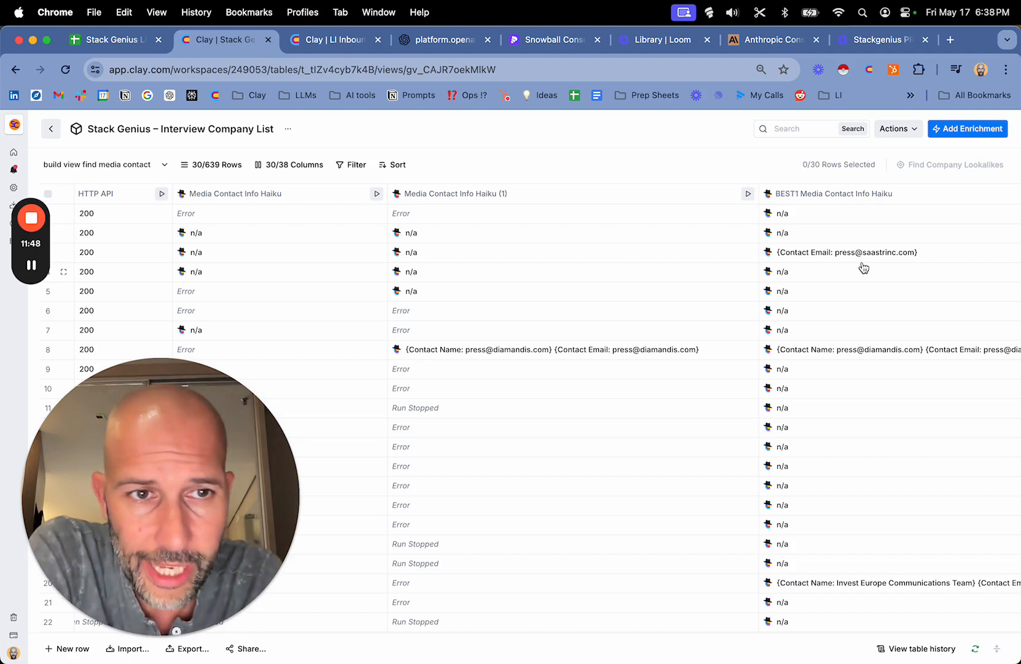
scroll(882, 279, right, 3)
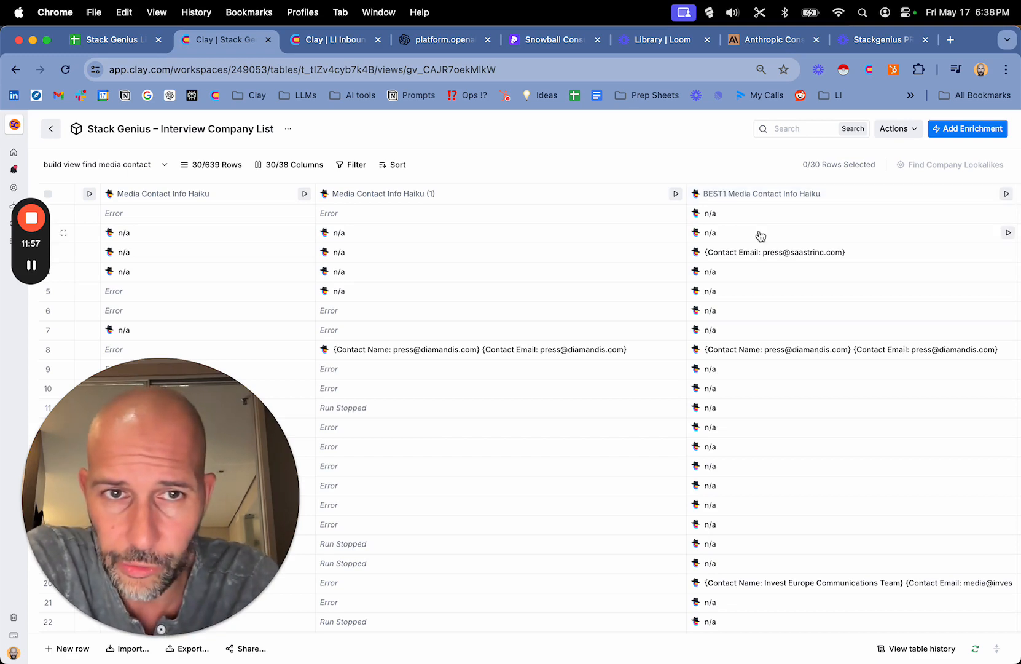
scroll(761, 236, right, 5)
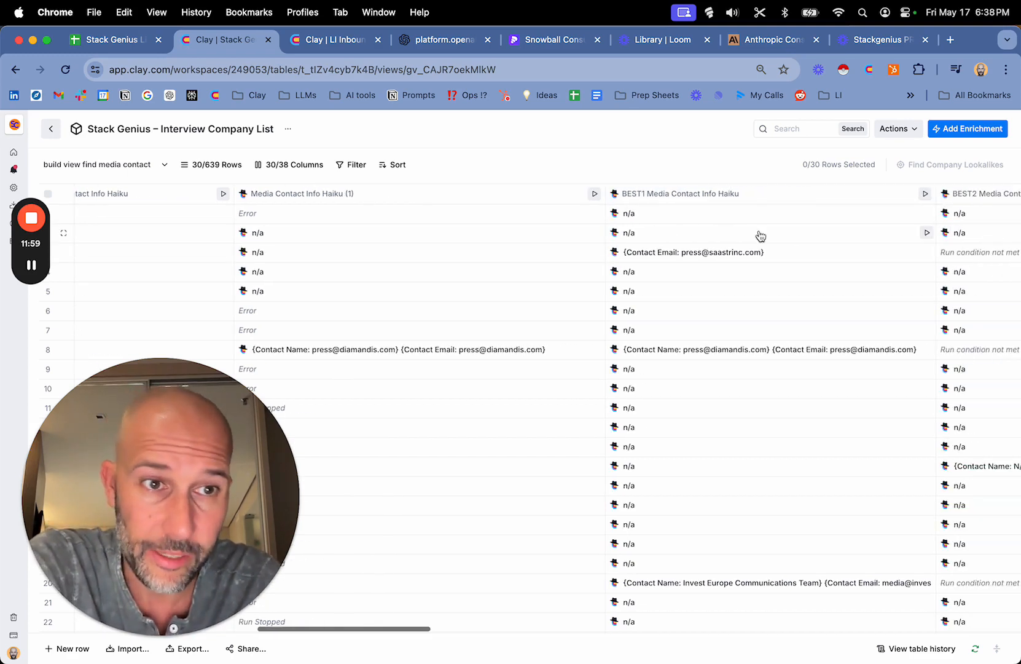
scroll(761, 234, right, 10)
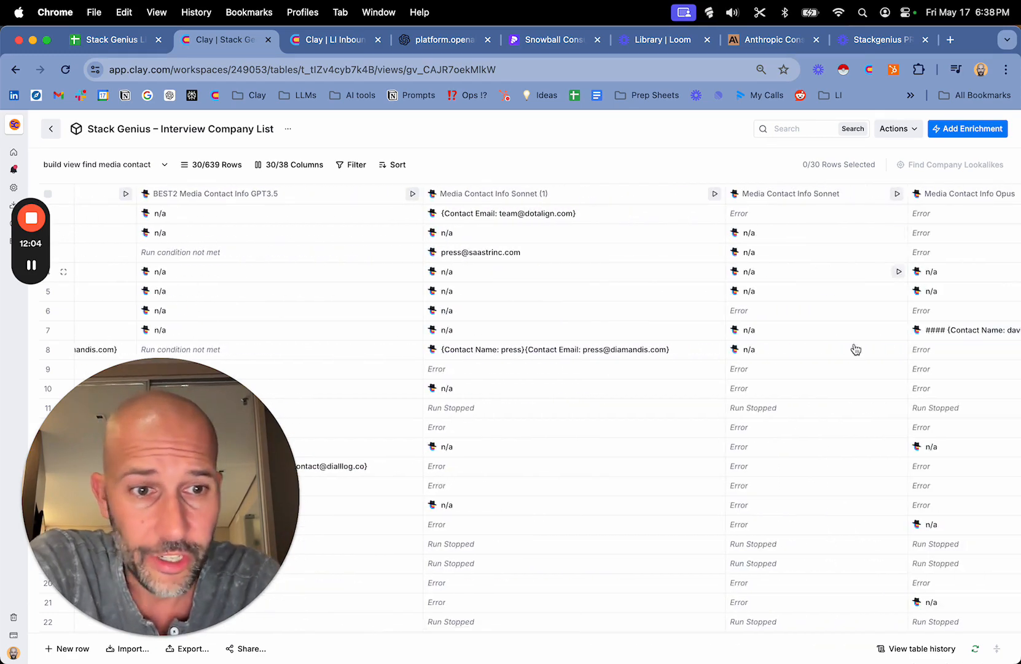
scroll(752, 404, right, 10)
scroll(751, 406, right, 1)
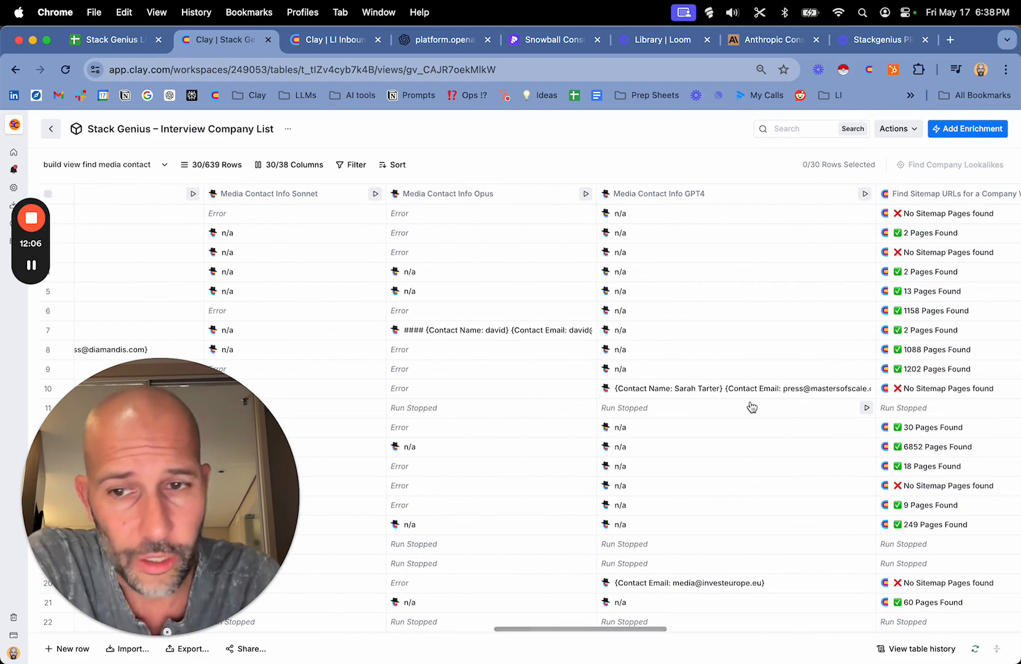